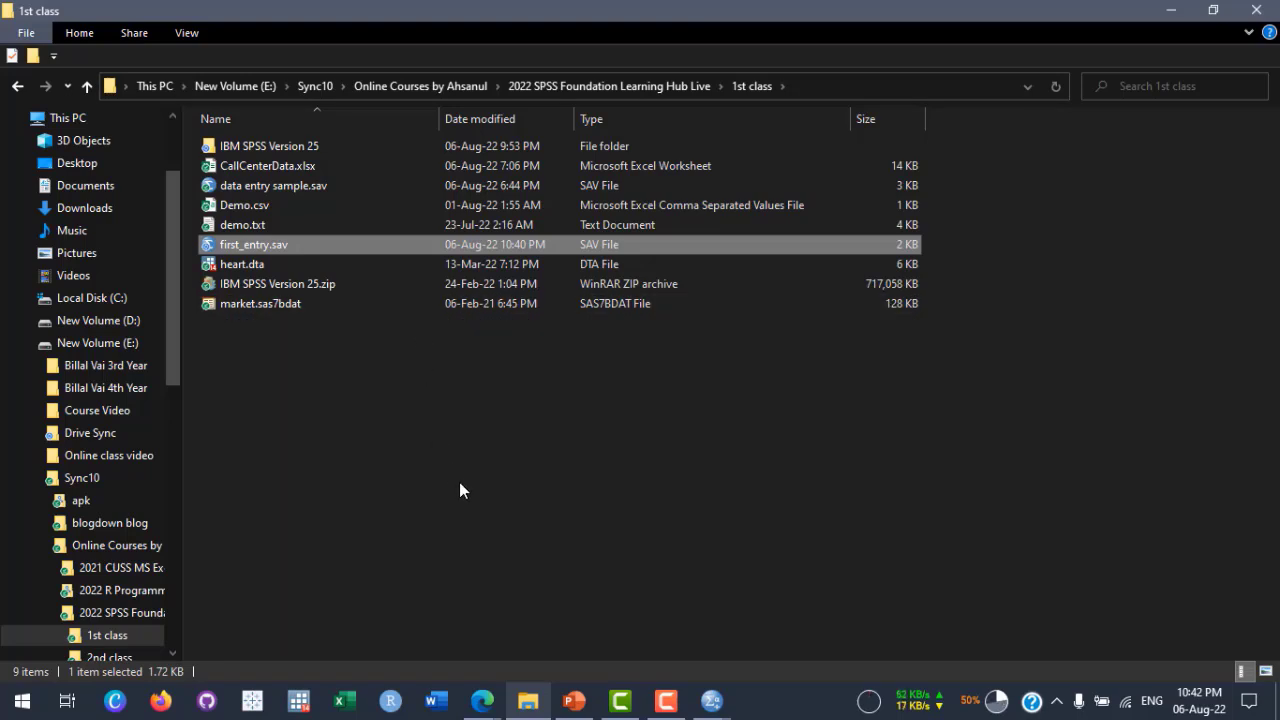
Open CallCenterData.xlsx from the 1st class folder in Excel and dismiss the limited-time offer banner.
right_click(392, 342)
click(453, 416)
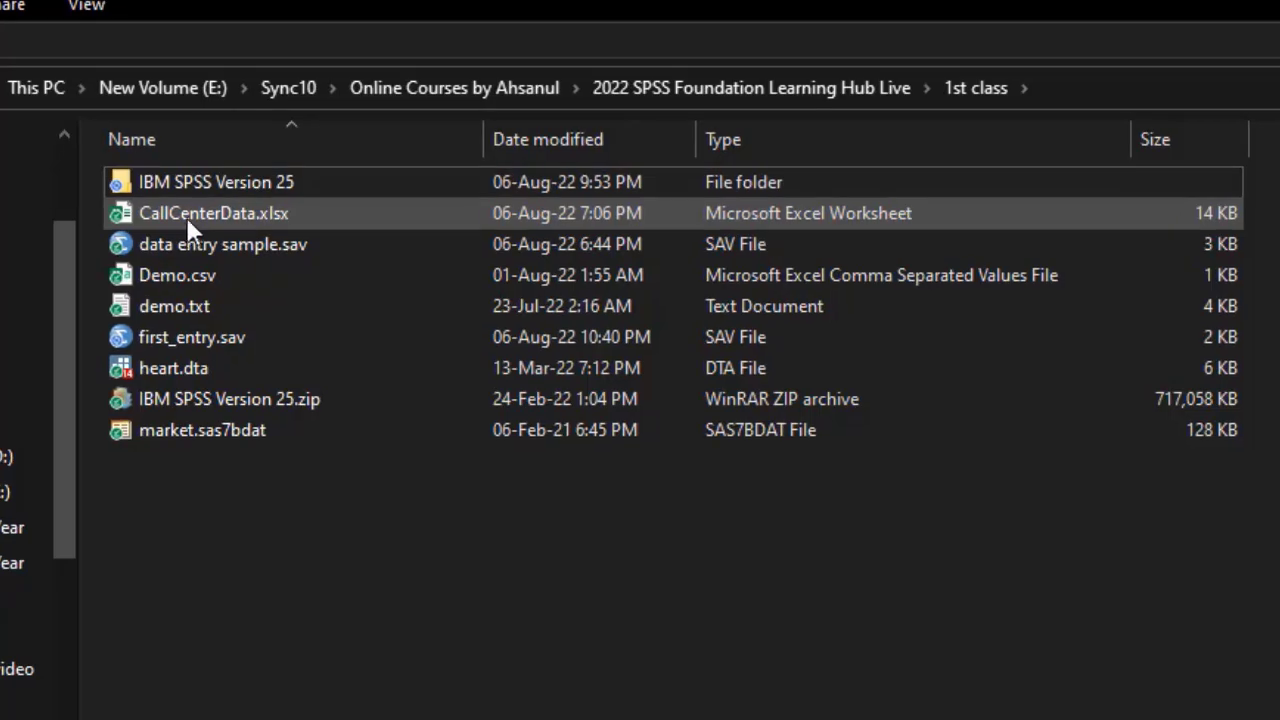
click(311, 213)
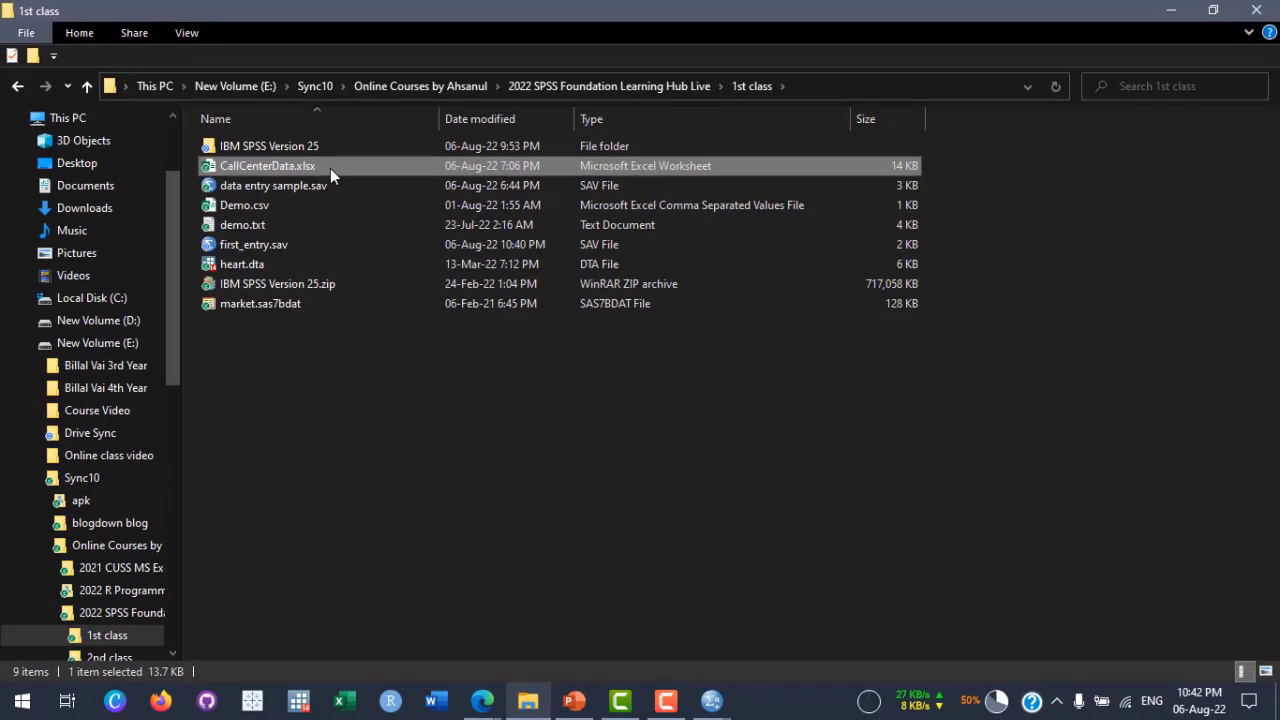
double_click(330, 168)
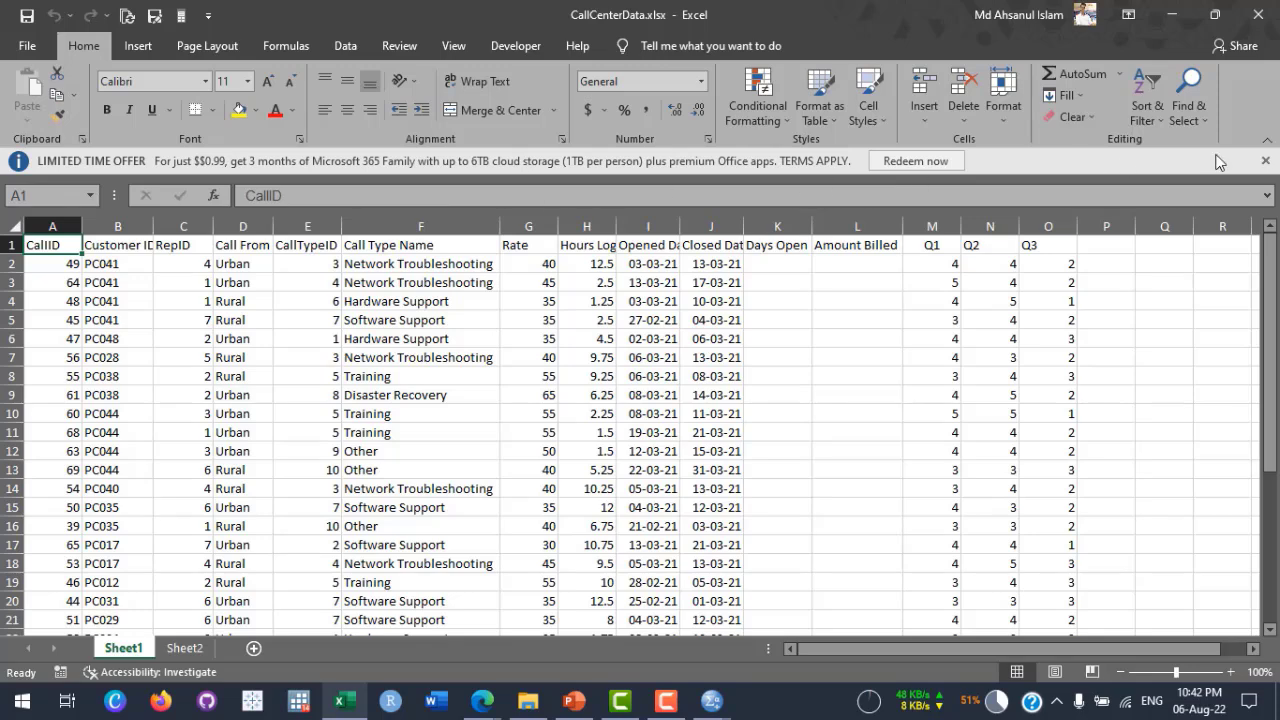
click(1265, 160)
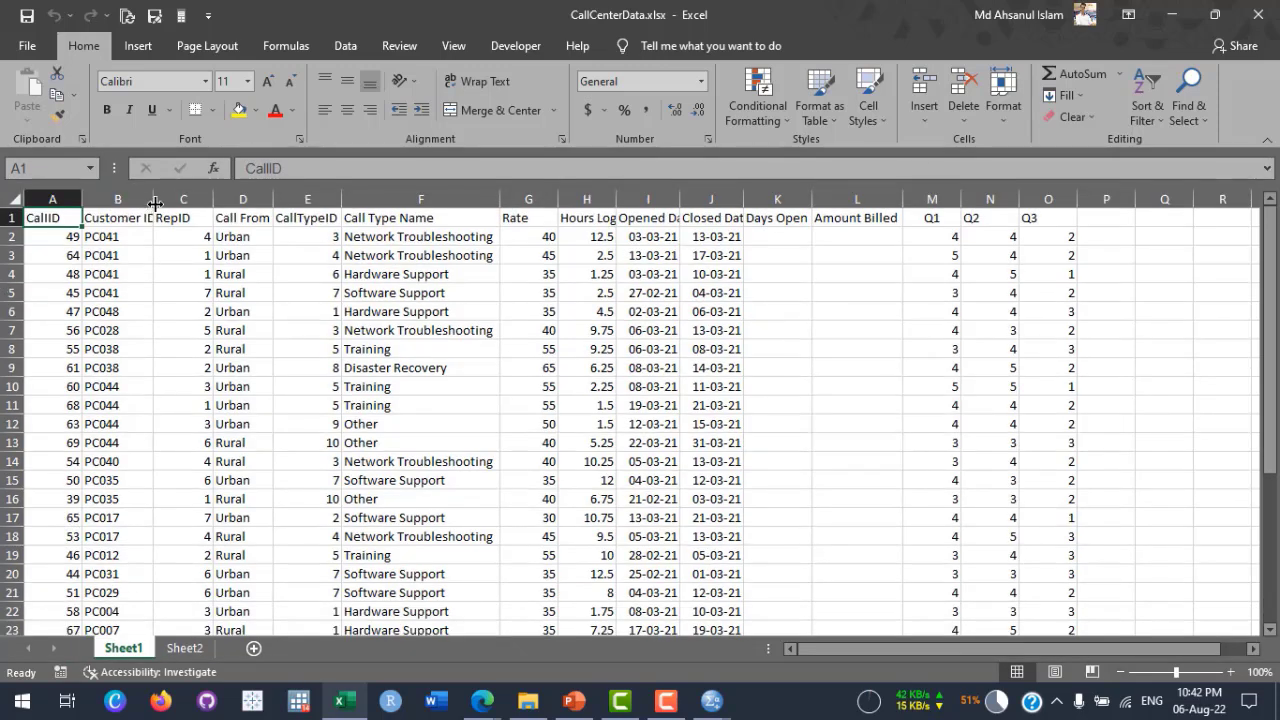
Widen the Customer ID and Closed Date columns on Sheet1 and check the Q1, Q2 and Q3 headers.
drag(153, 199, 171, 199)
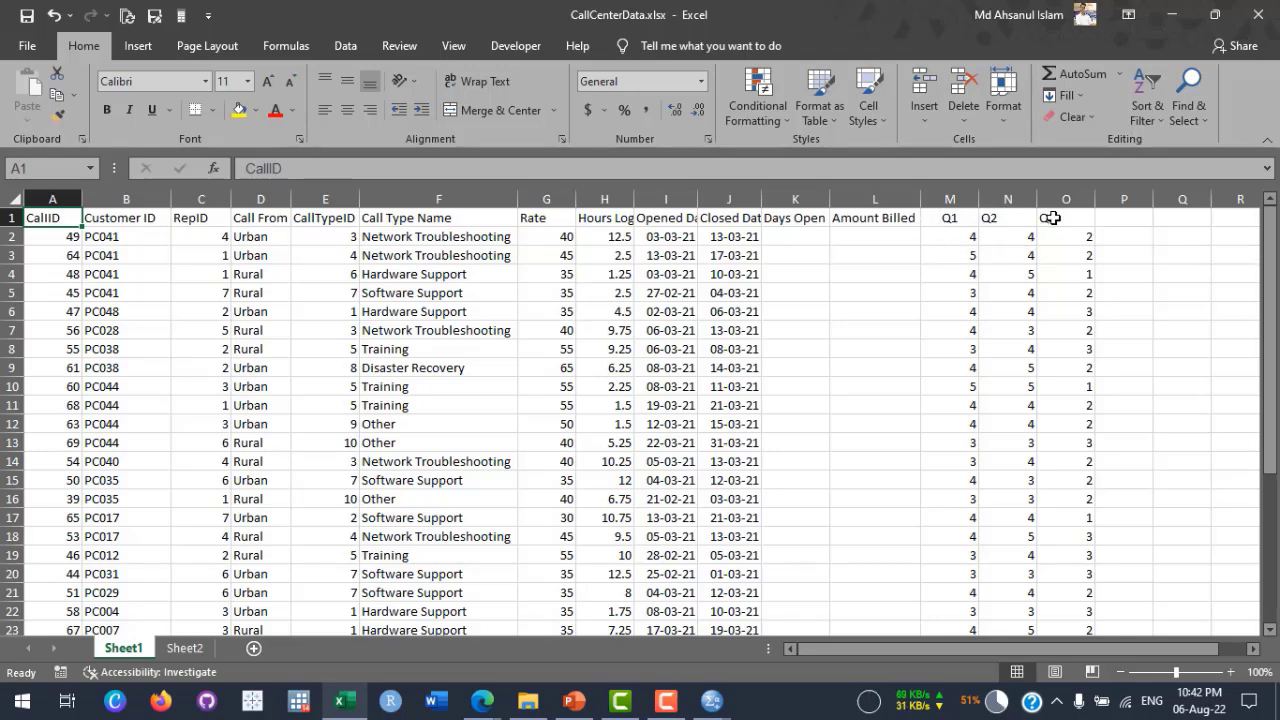
click(966, 218)
click(1005, 217)
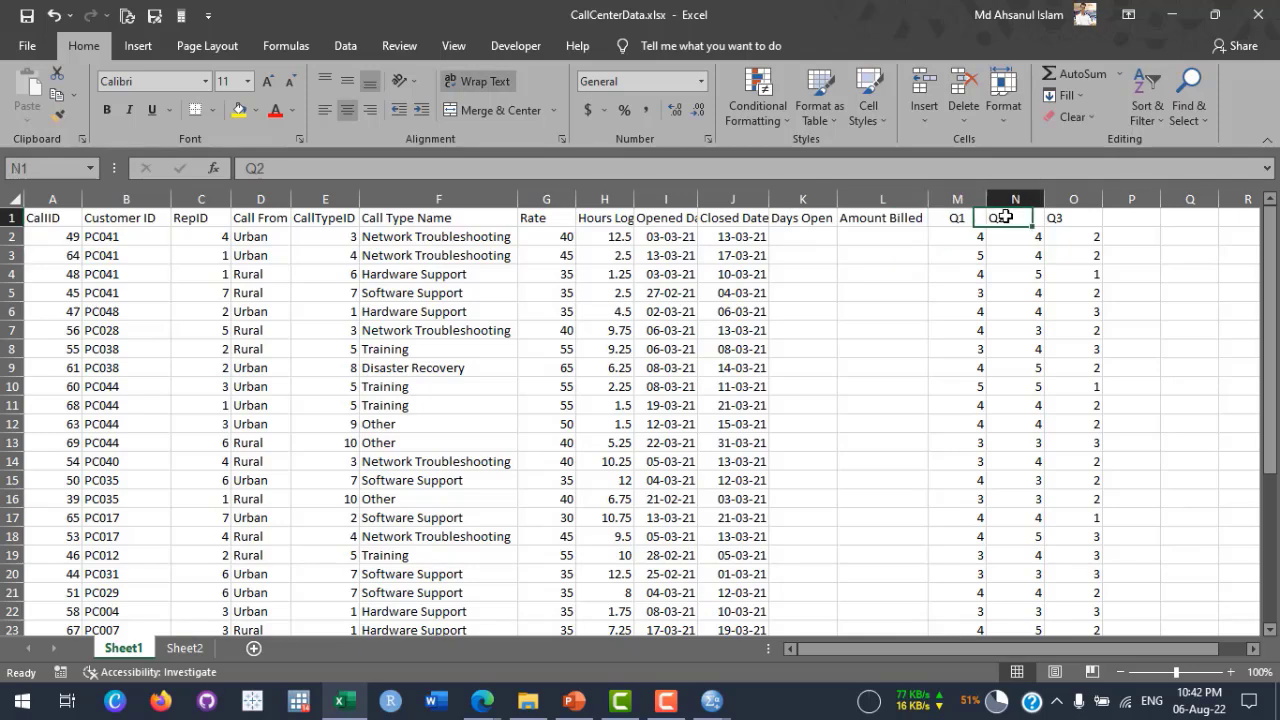
click(1060, 219)
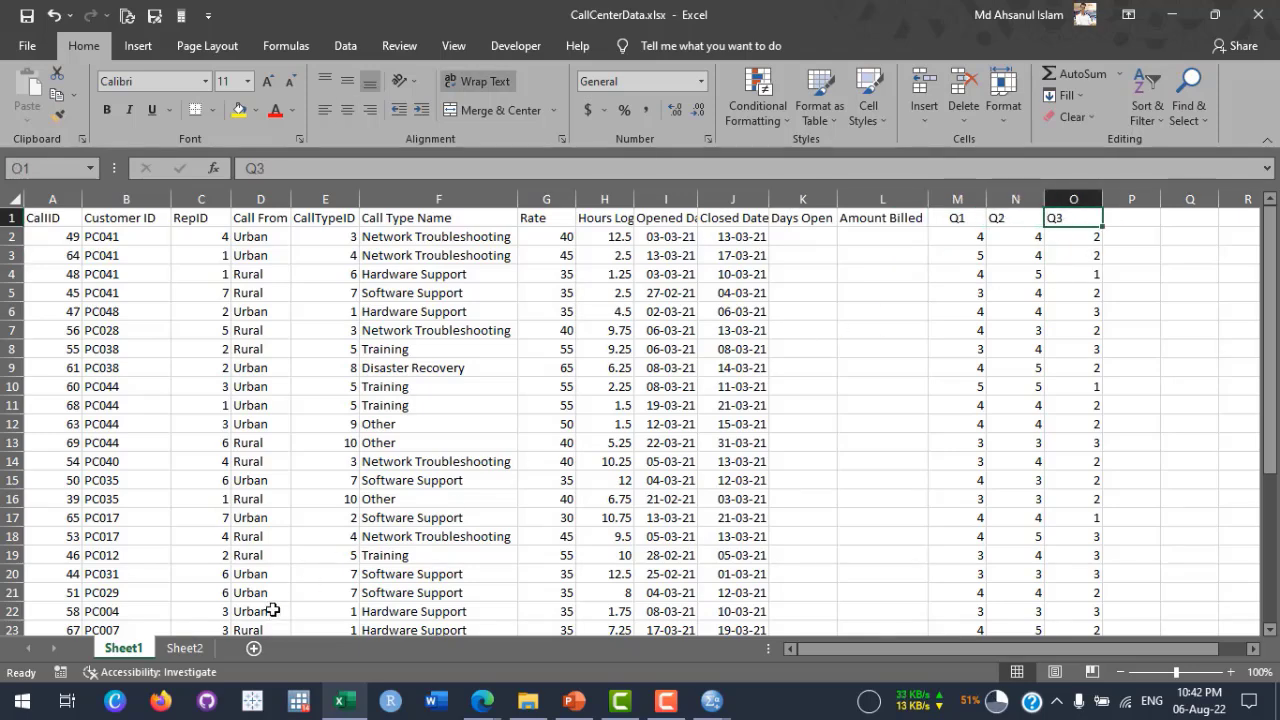
Read the Q1 to Q3 statements and answer scales on Sheet2, and slightly widen its column B.
click(194, 650)
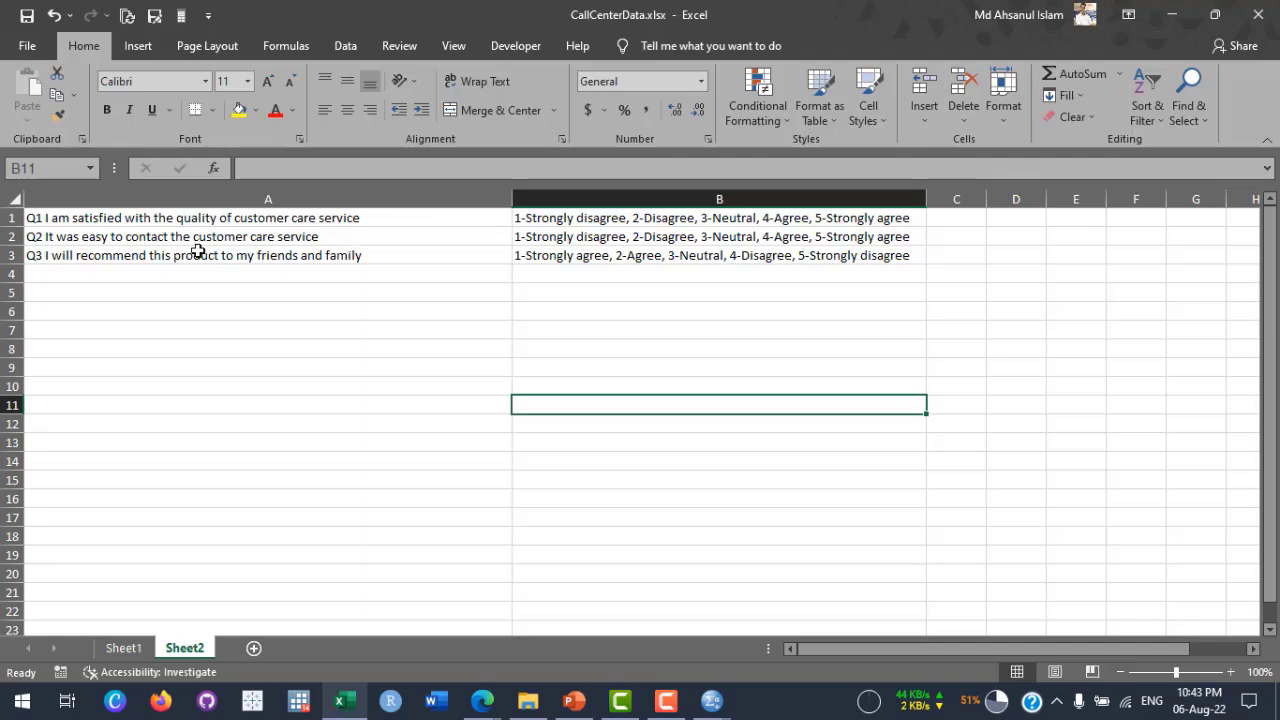
click(125, 648)
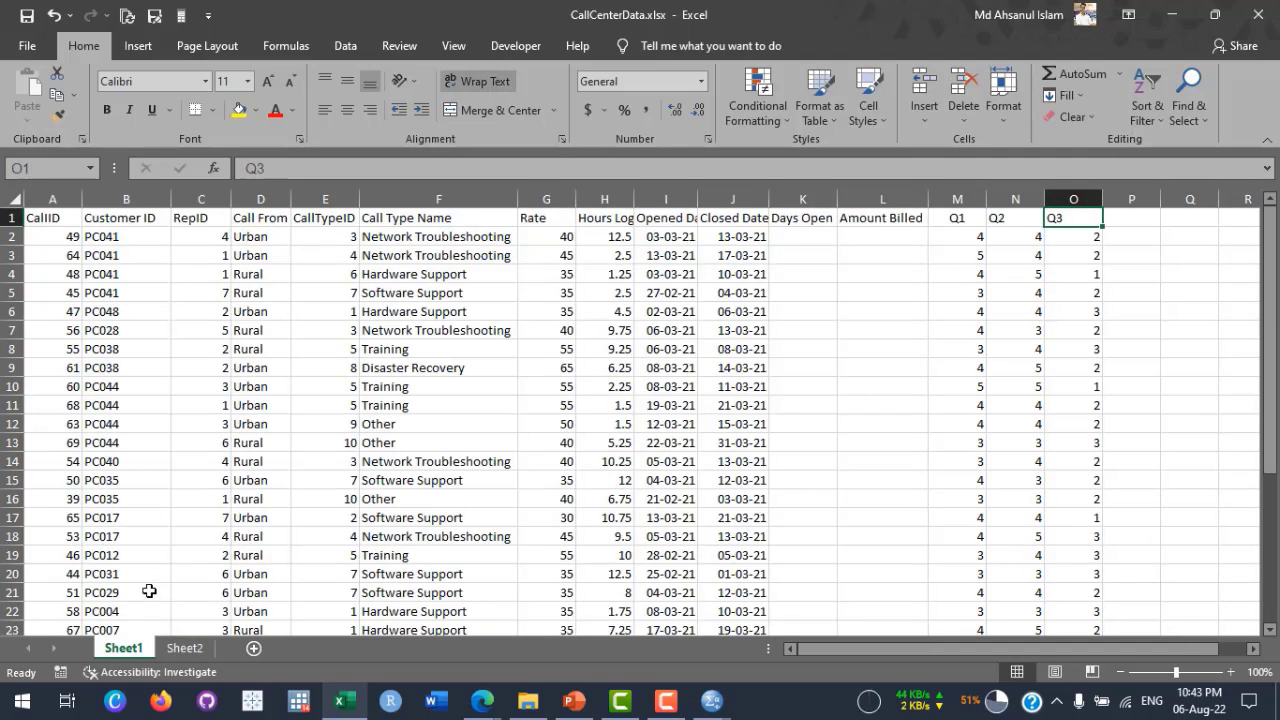
click(175, 650)
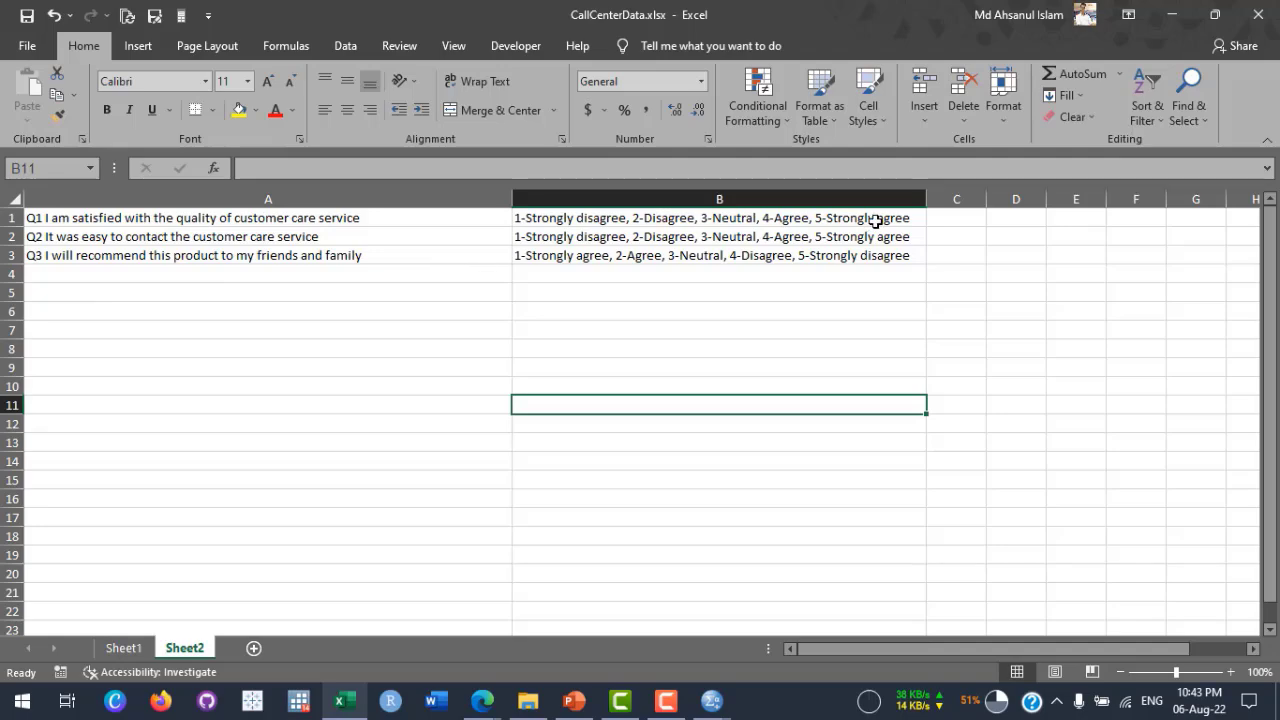
drag(922, 200, 55, 210)
Examine the first call record on Sheet1, from CallID through Closed Date, and the Q1 to Q3 headers.
click(124, 648)
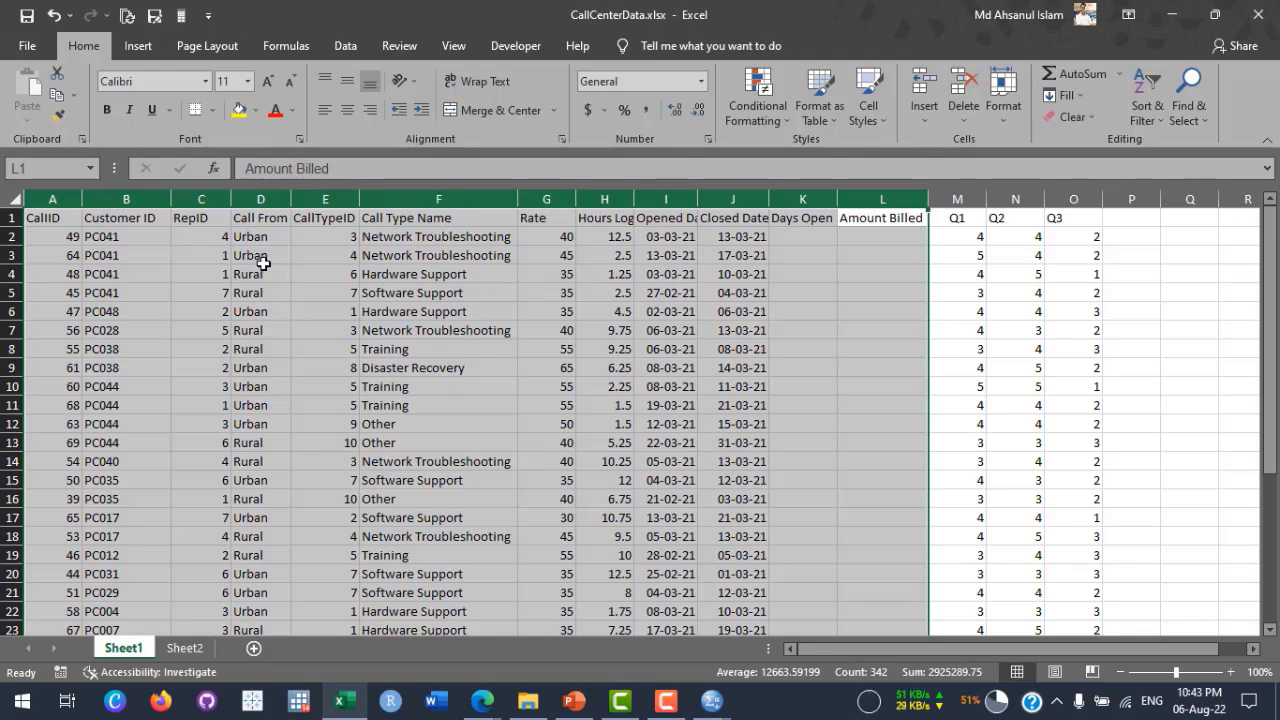
click(240, 240)
click(108, 237)
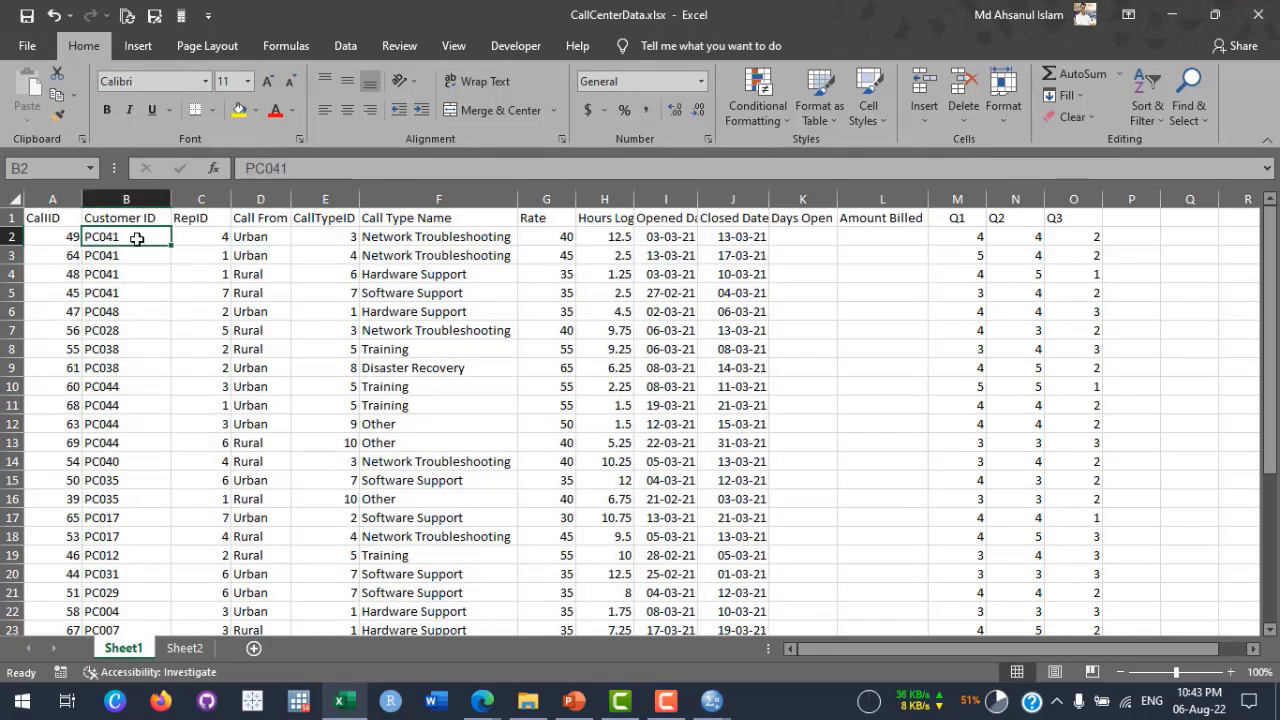
click(480, 237)
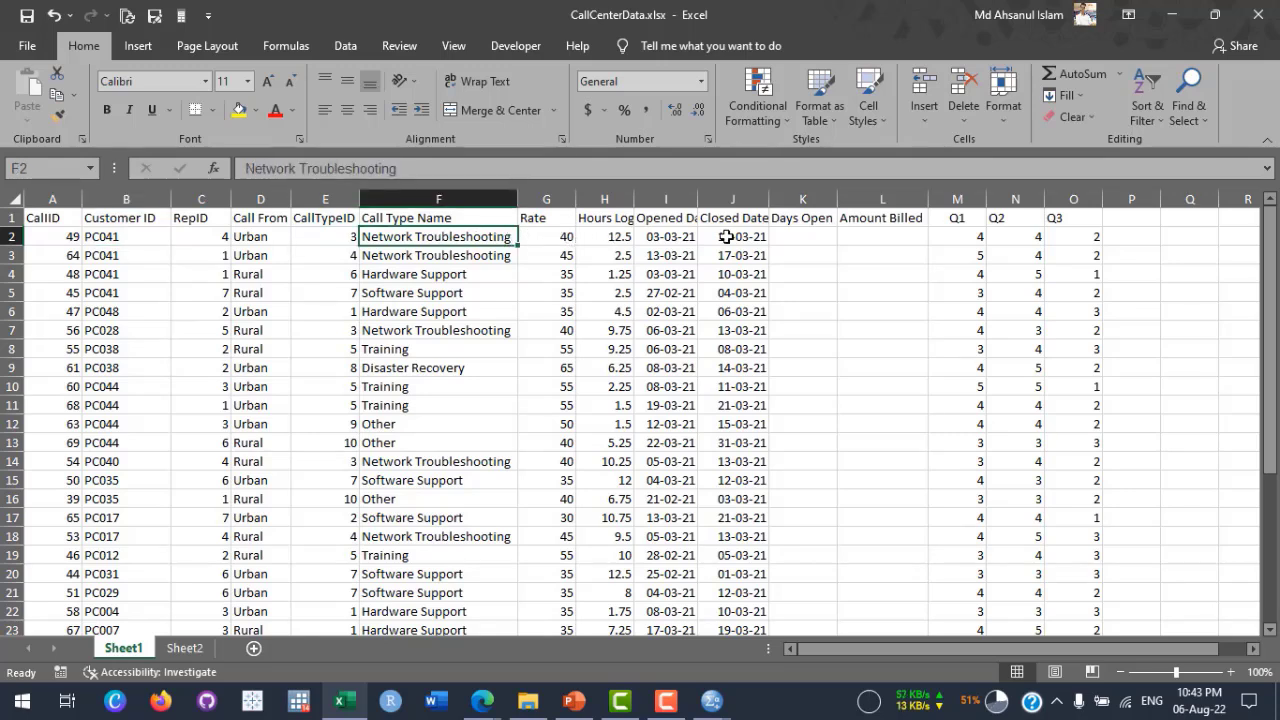
click(668, 236)
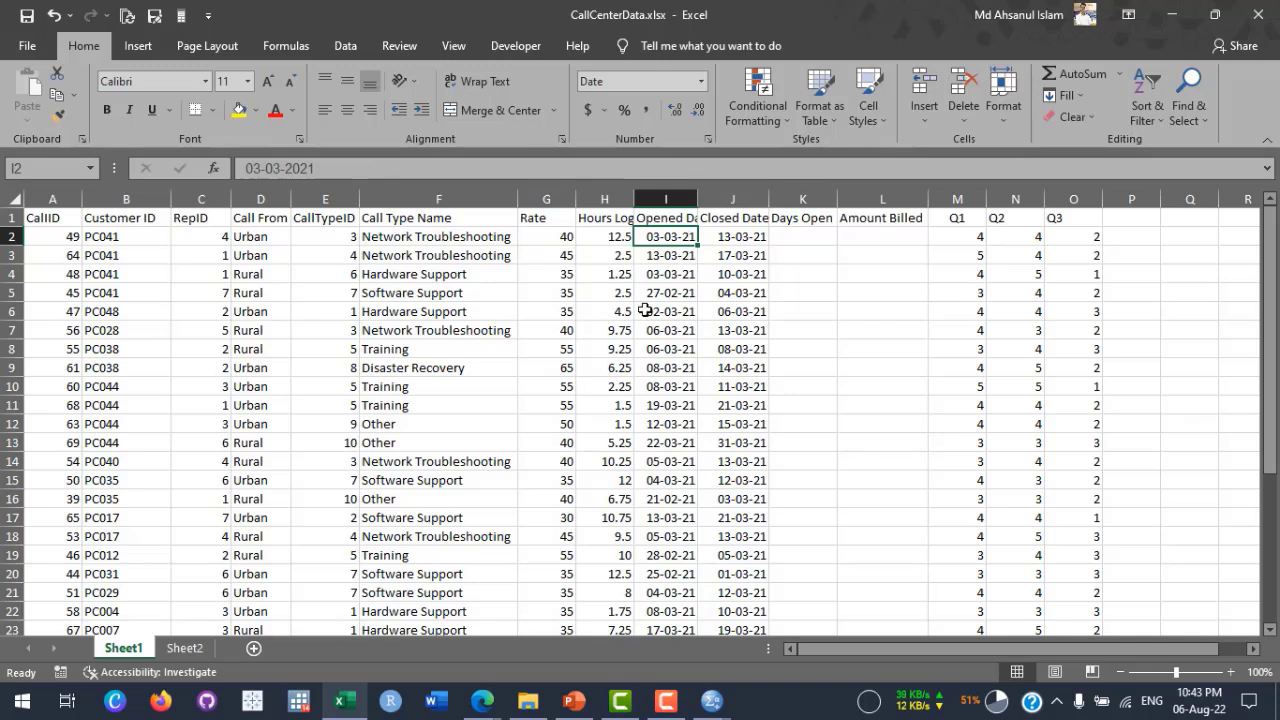
click(750, 236)
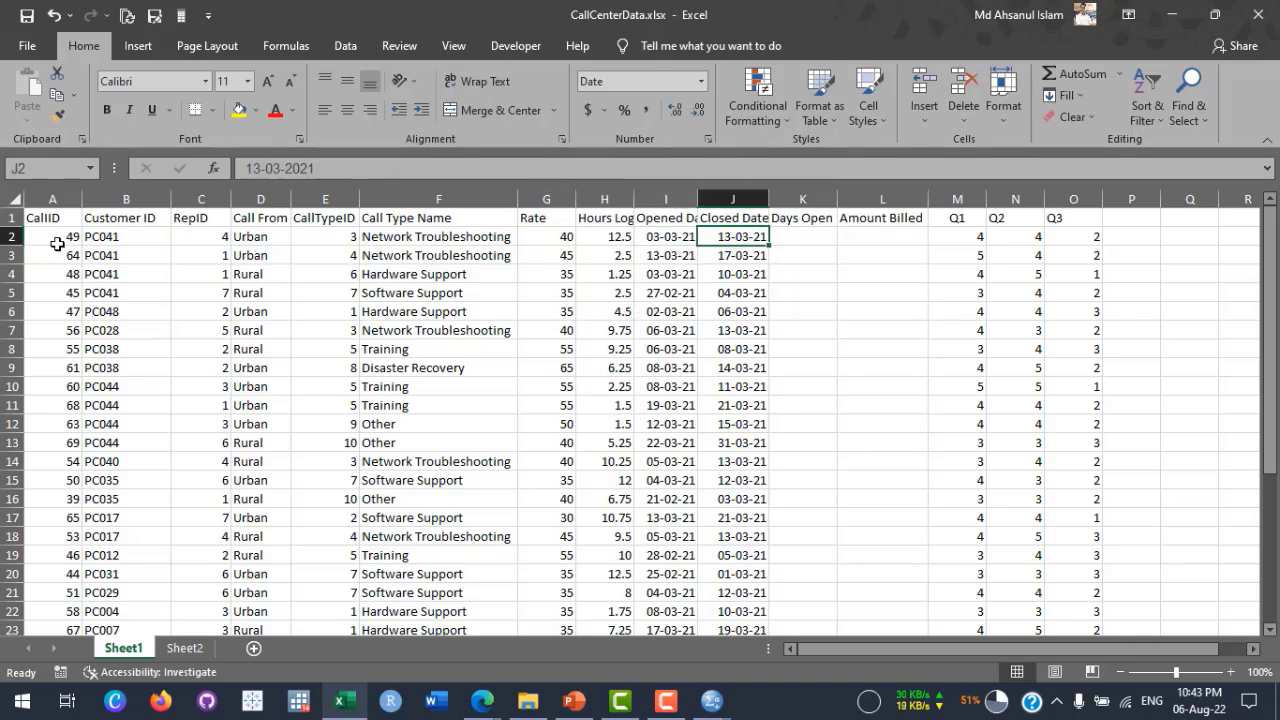
drag(55, 240, 716, 233)
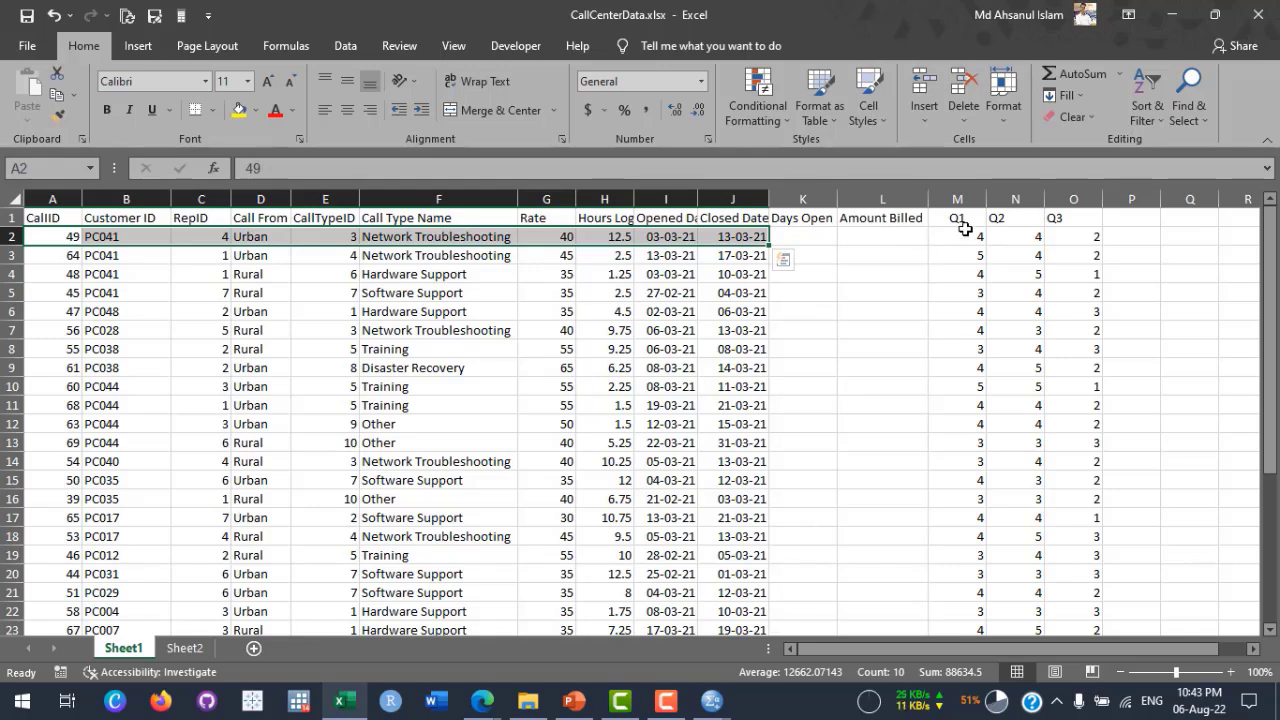
drag(960, 217, 1075, 217)
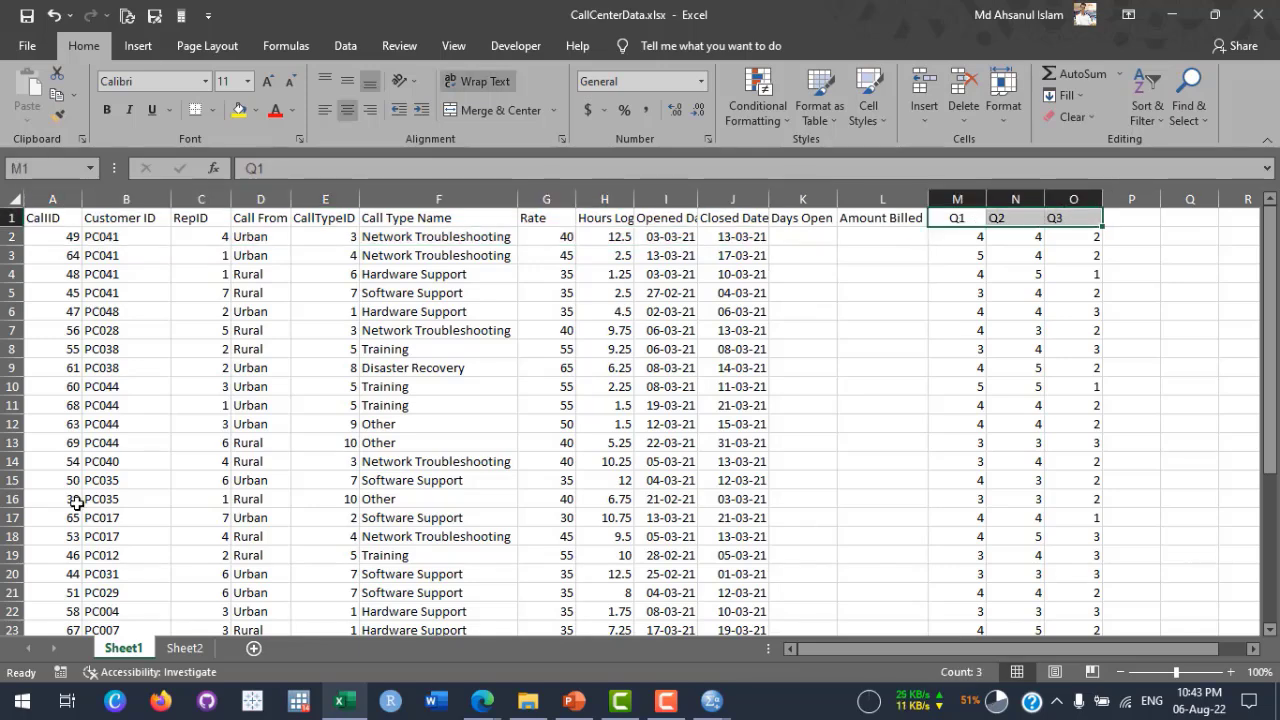
Review the Q1 and Q2 statements on Sheet2 and compare them with the coded answers on Sheet1.
click(184, 648)
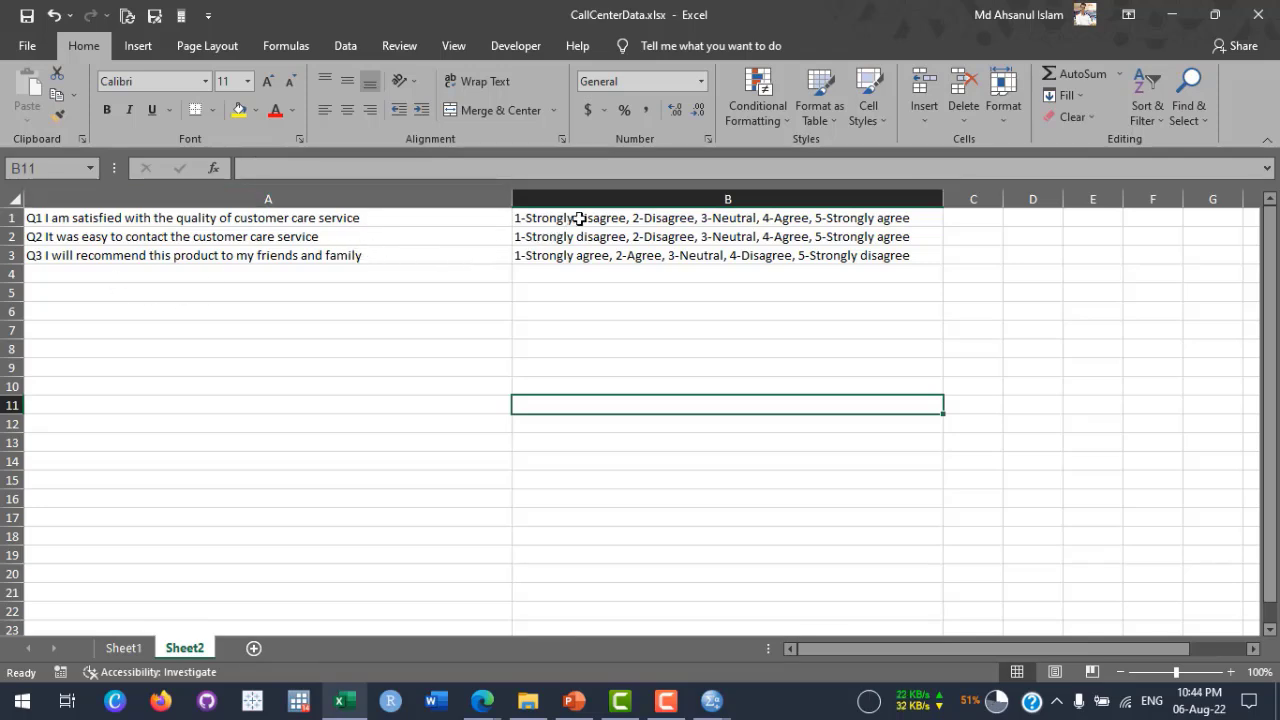
click(156, 219)
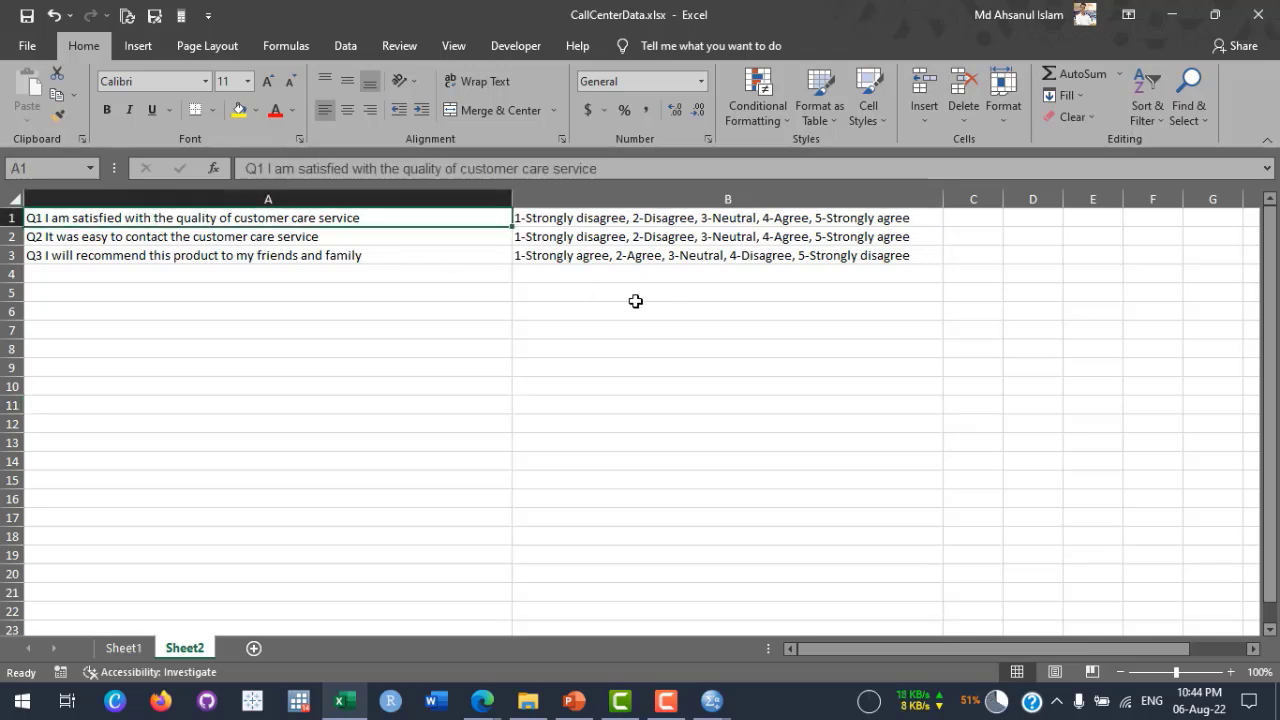
click(321, 238)
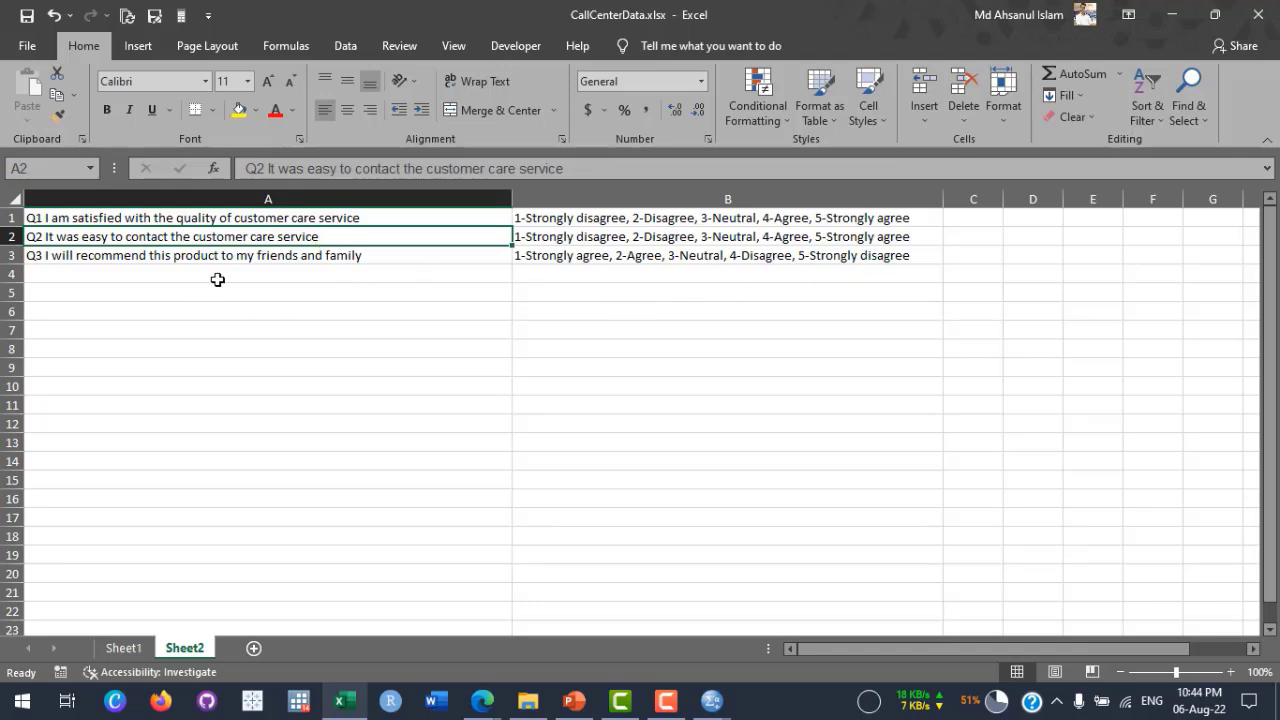
click(126, 649)
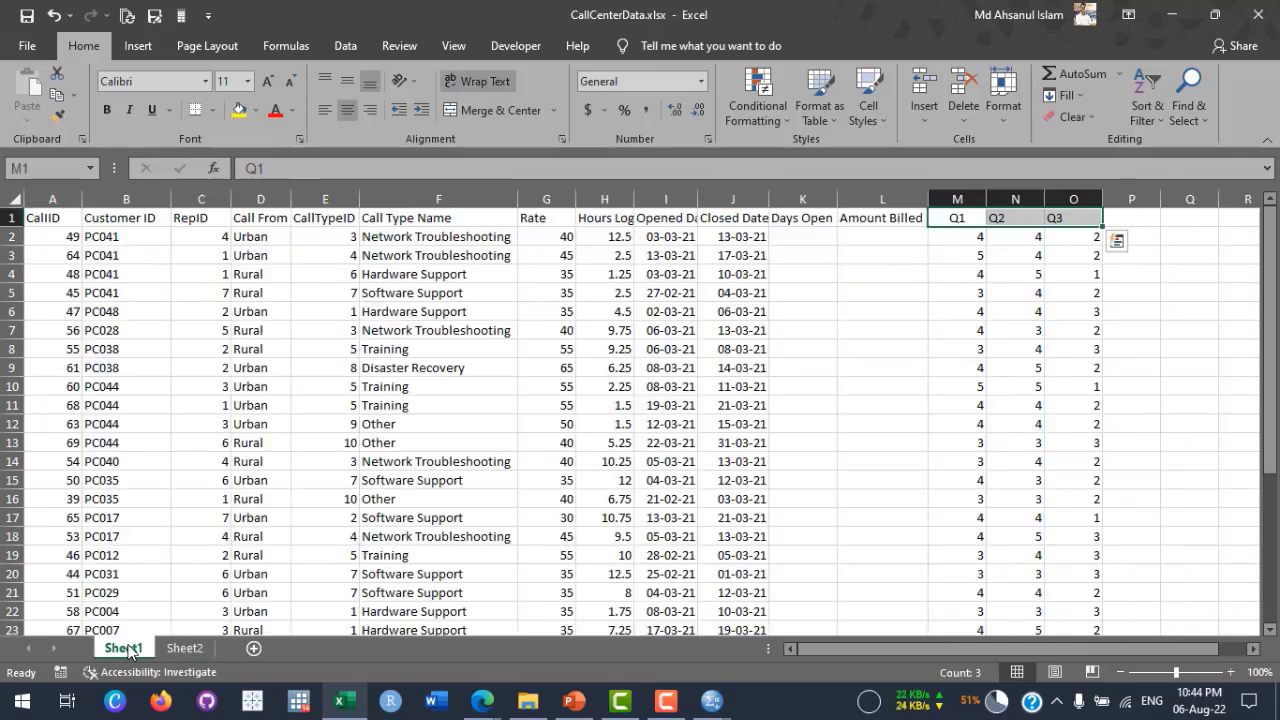
click(992, 292)
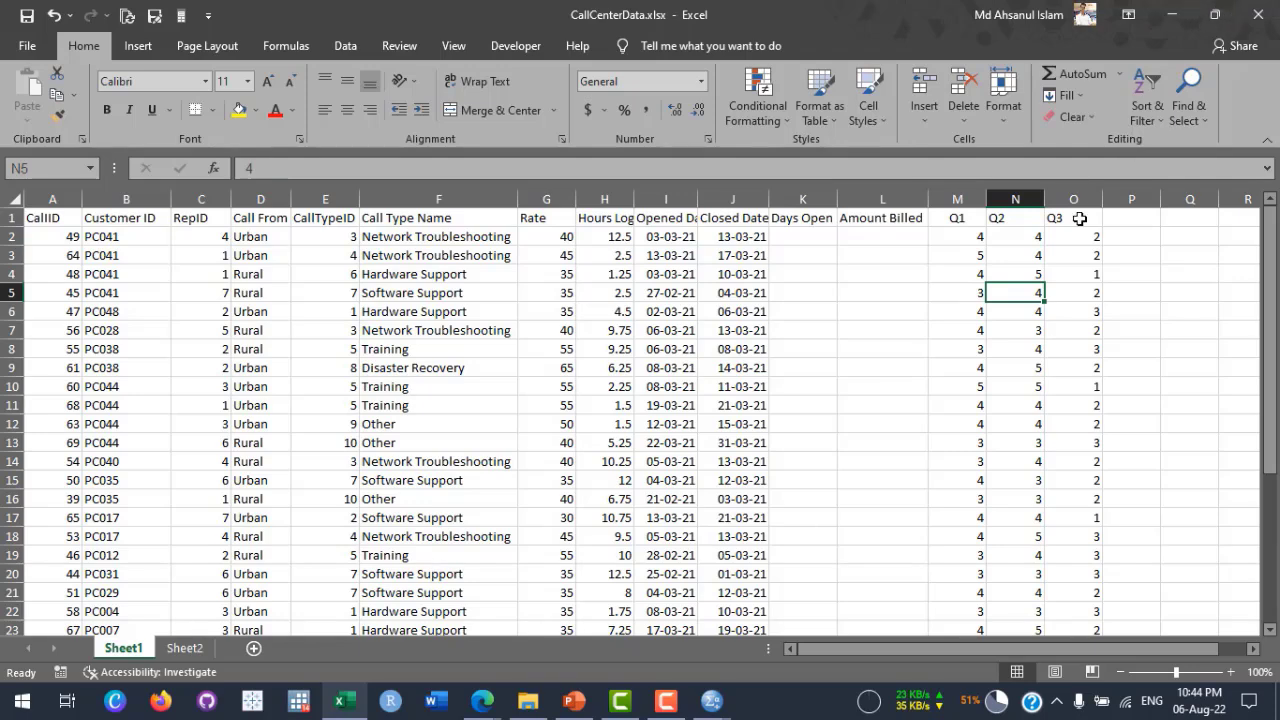
Switch to the SPSS Data Editor window of first_entry.sav and start importing data from an Excel file.
mouse_move(714, 703)
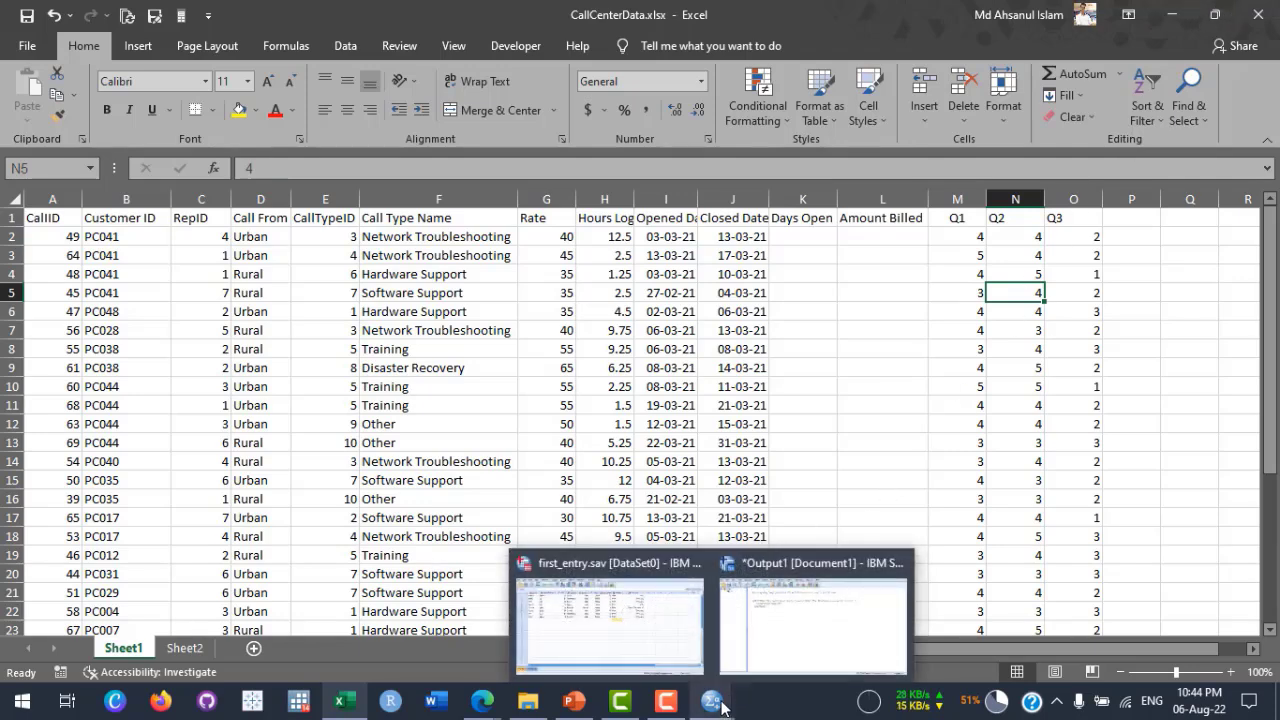
click(560, 620)
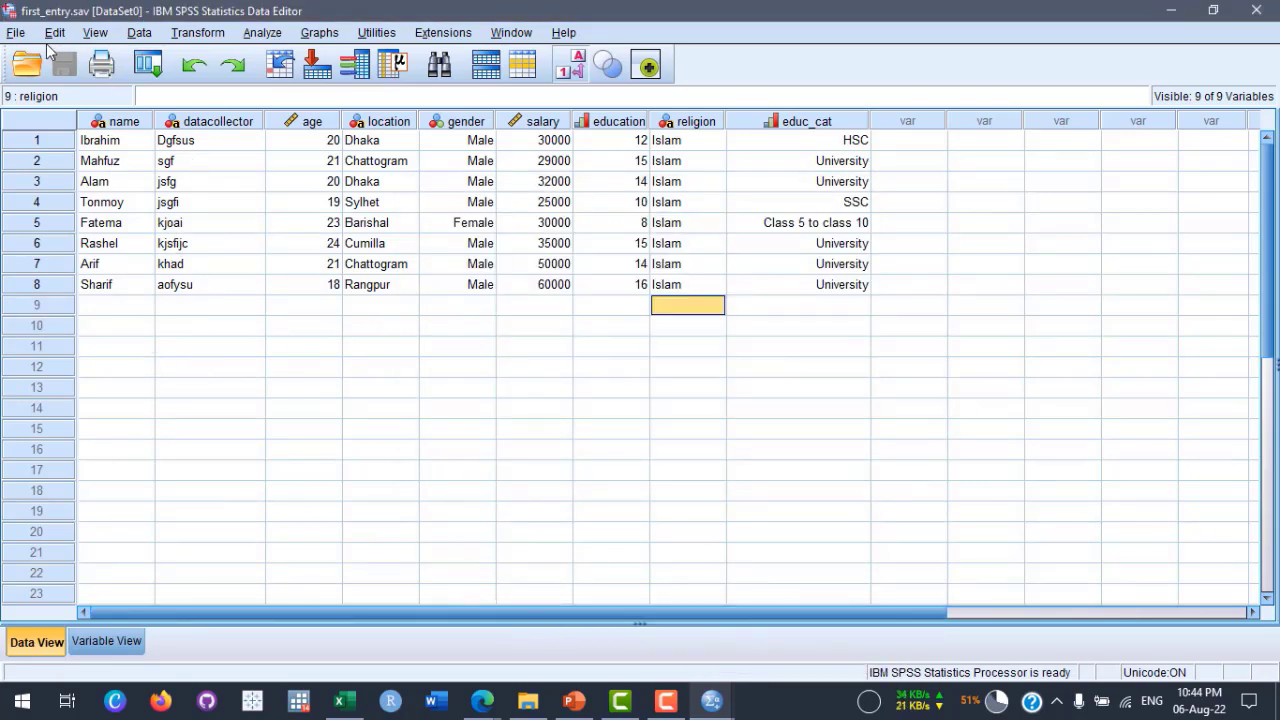
click(18, 34)
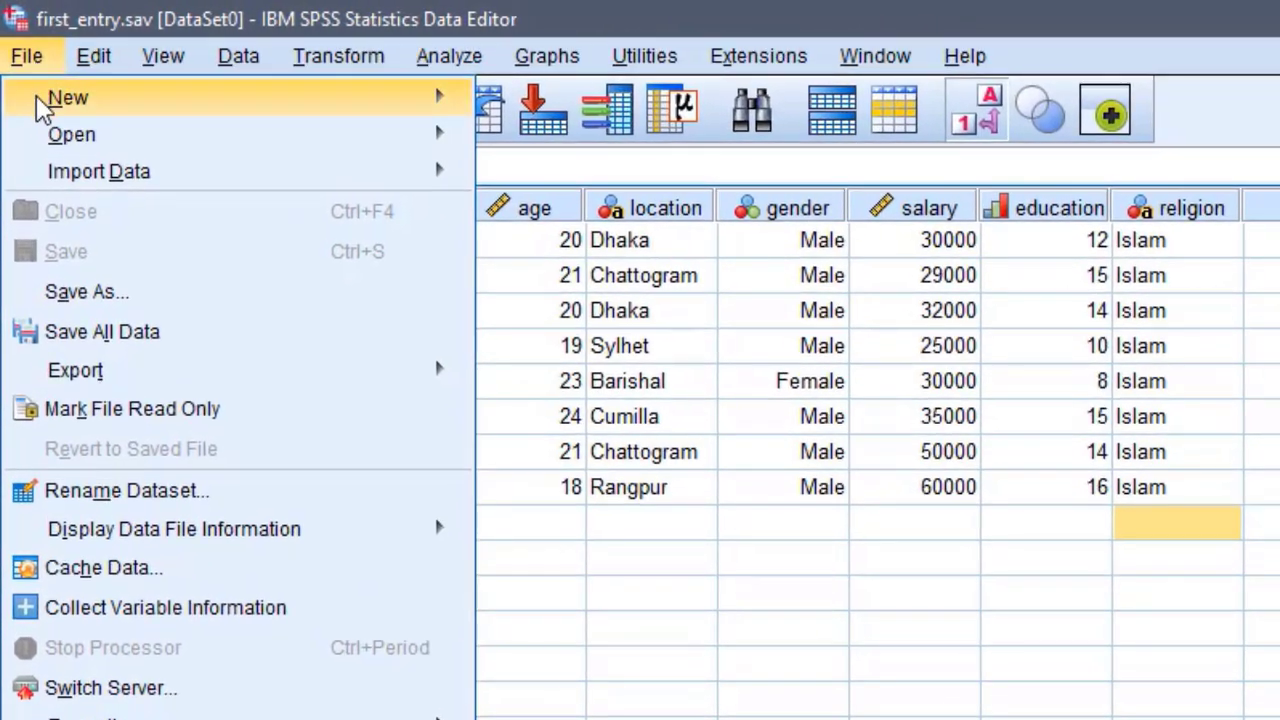
mouse_move(40, 135)
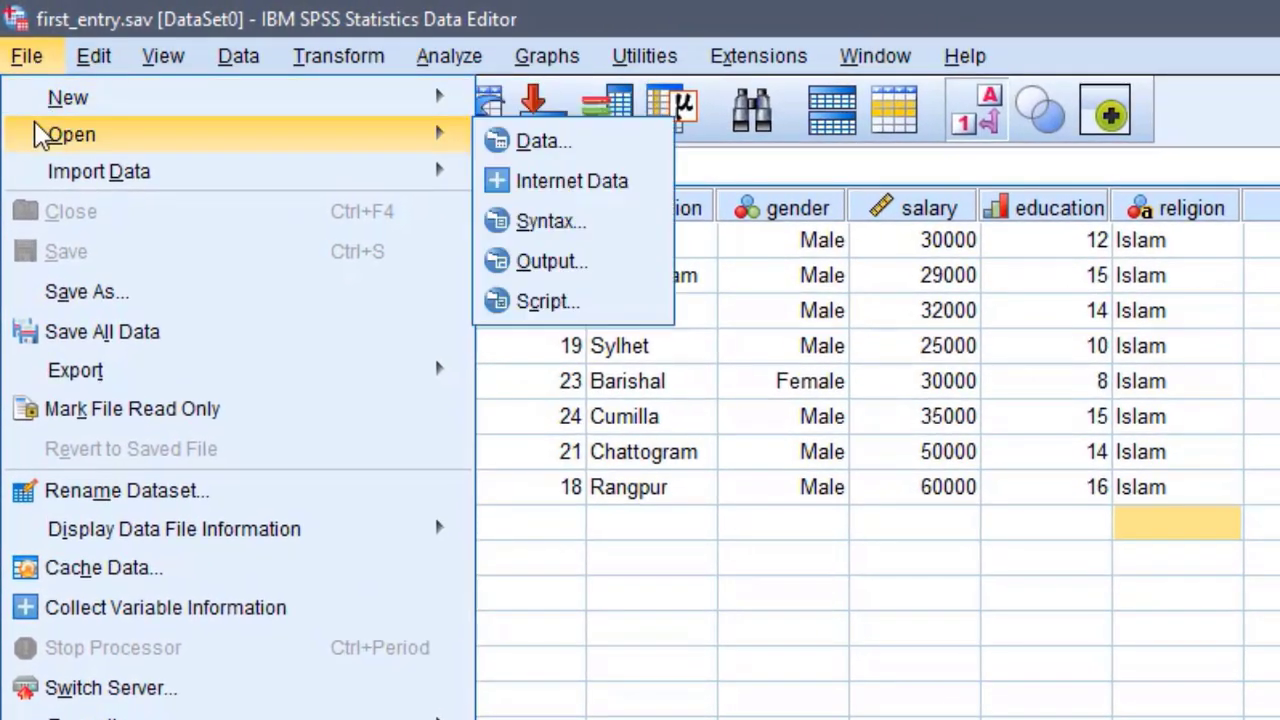
mouse_move(42, 172)
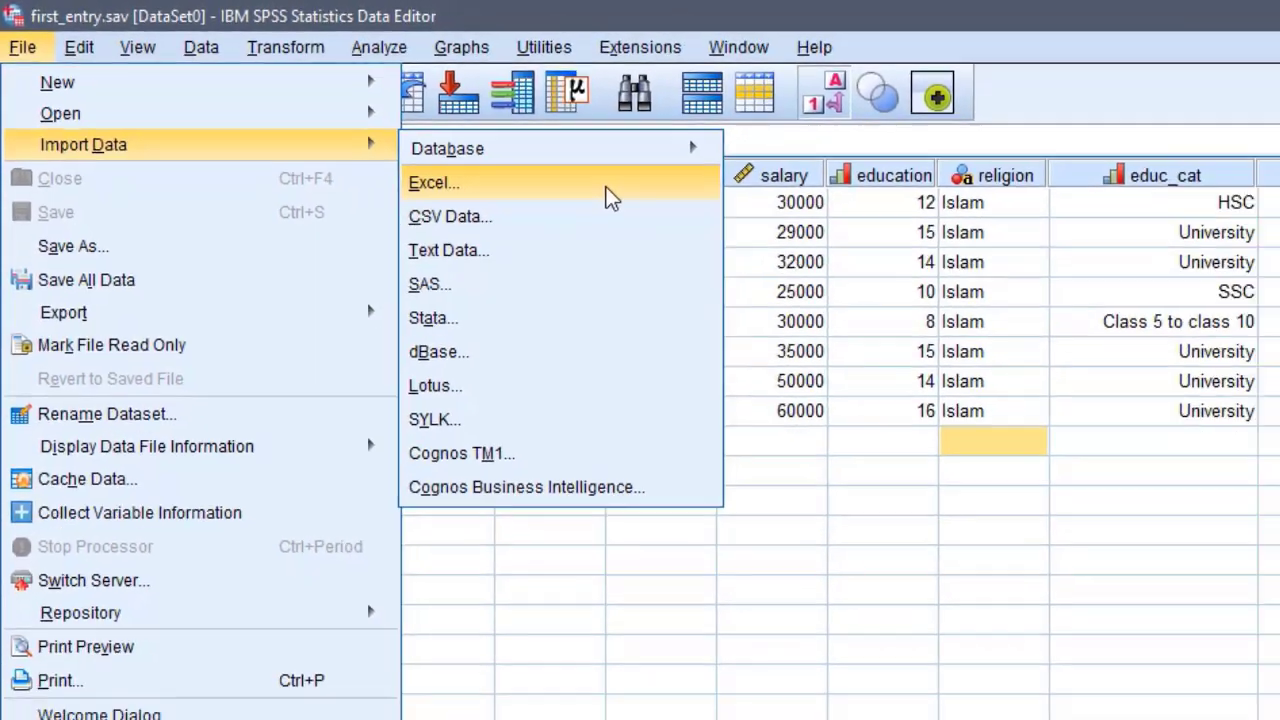
click(725, 235)
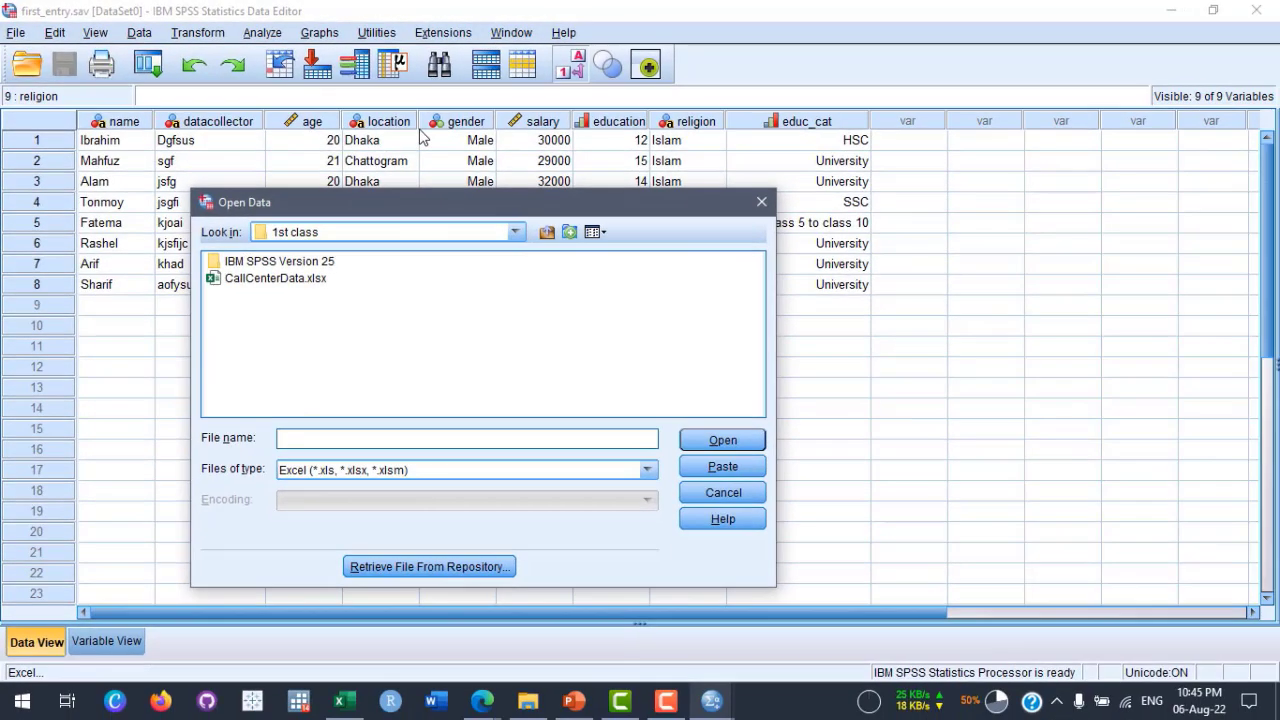
Choose CallCenterData.xlsx in the 1st class folder, open it for import, and enlarge the Excel import settings dialog.
drag(445, 202, 562, 133)
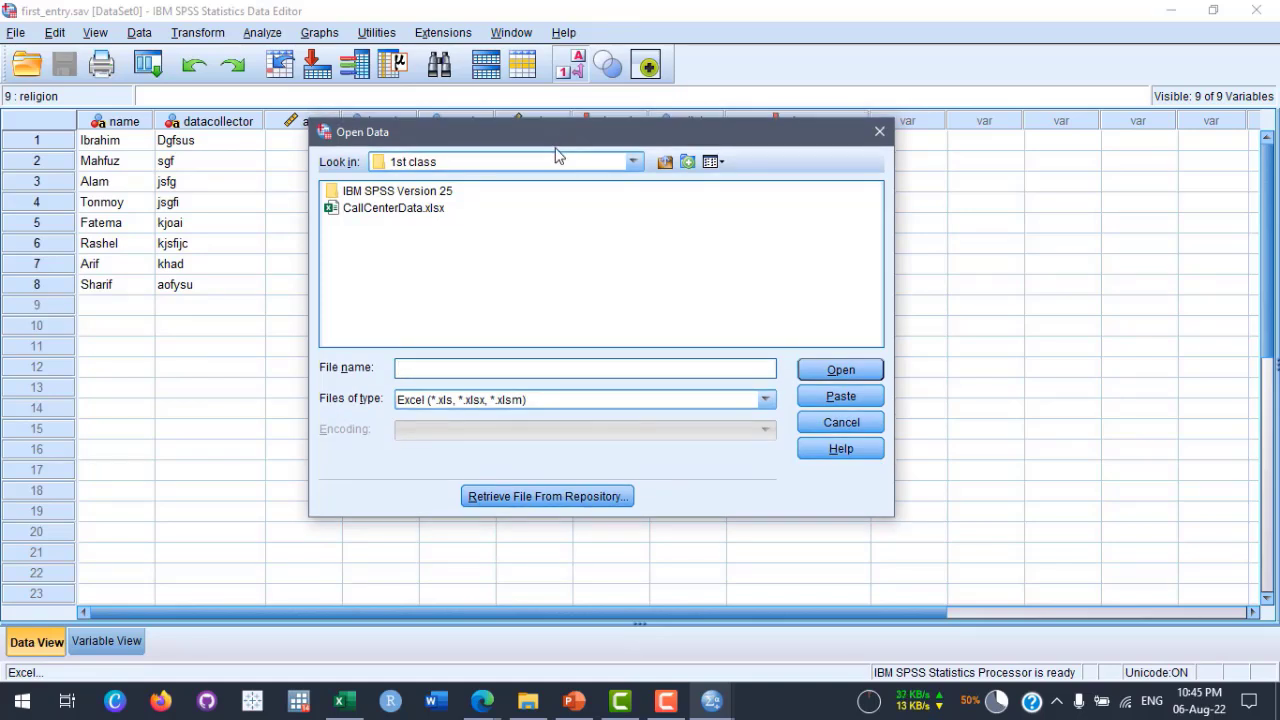
click(400, 212)
click(633, 161)
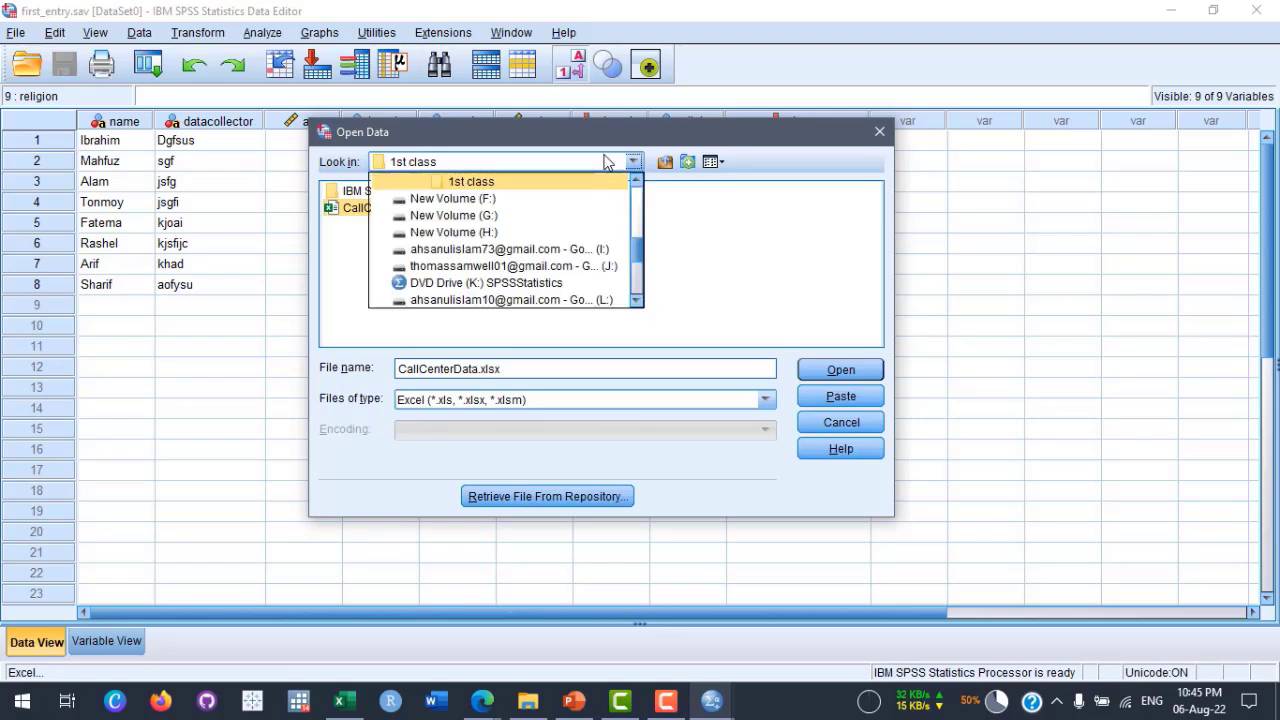
mouse_move(637, 243)
mouse_down()
mouse_move(637, 196)
mouse_move(628, 255)
mouse_move(627, 239)
mouse_up()
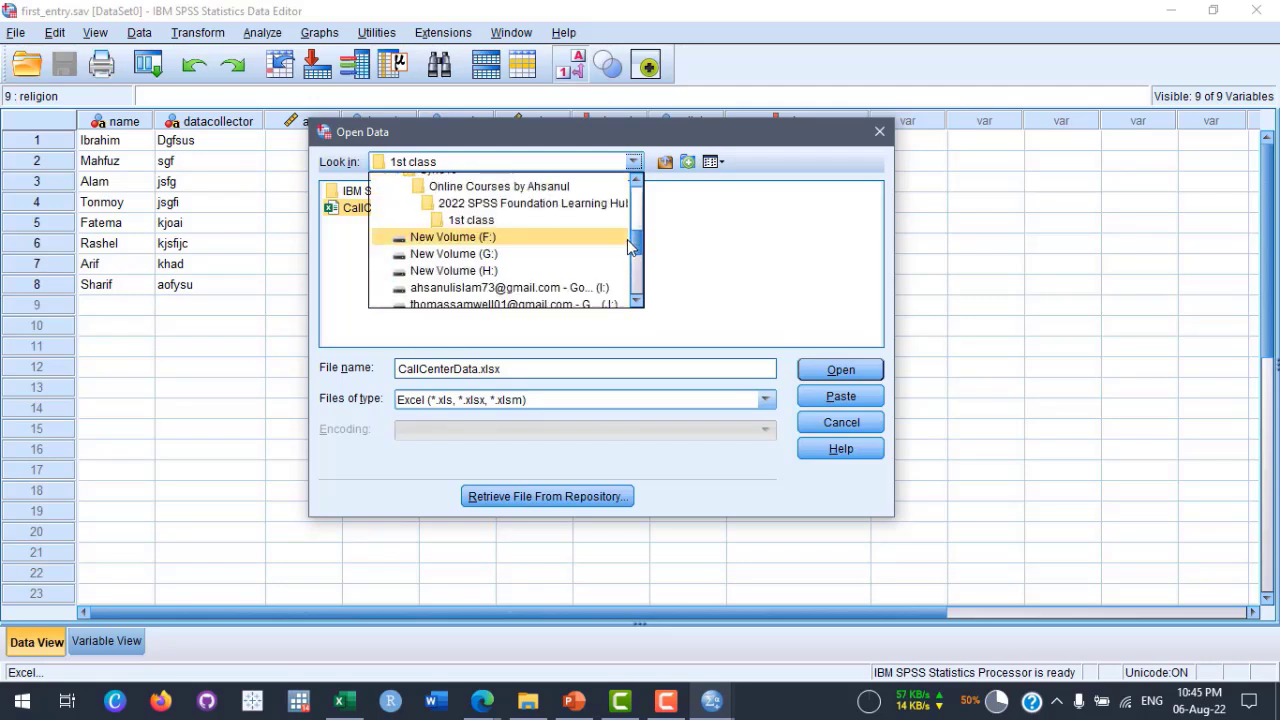
click(755, 255)
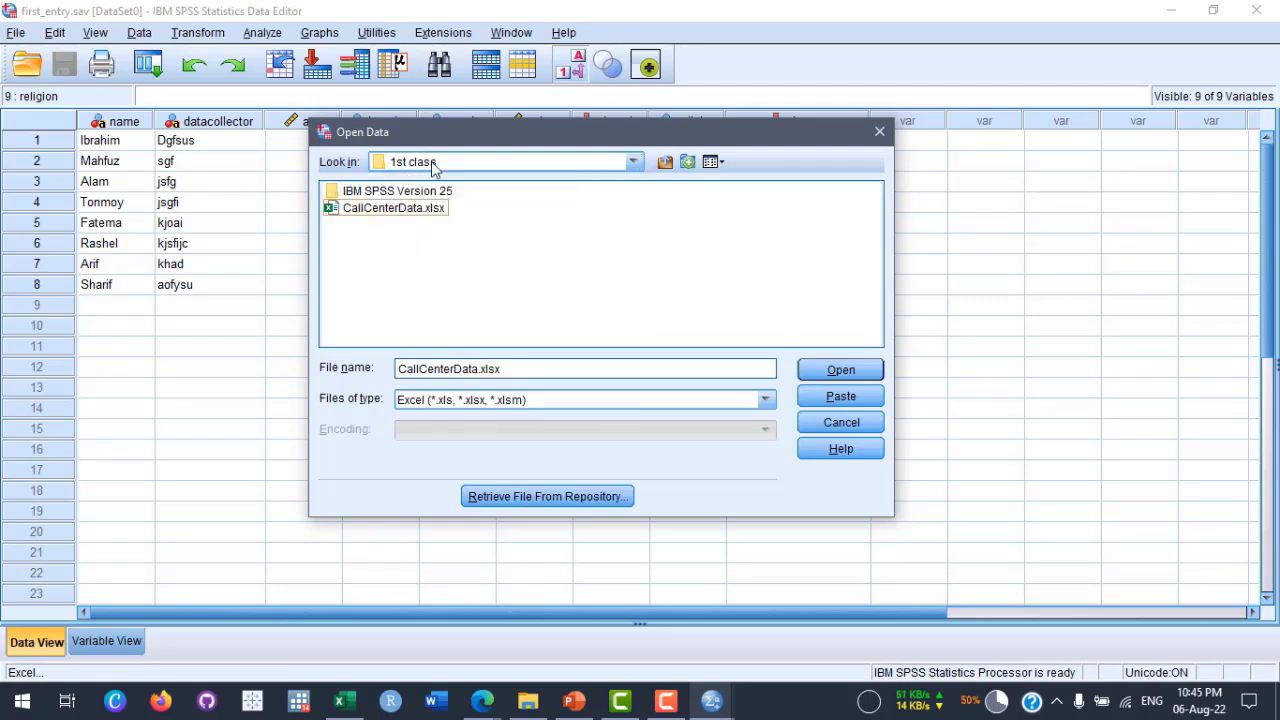
click(418, 212)
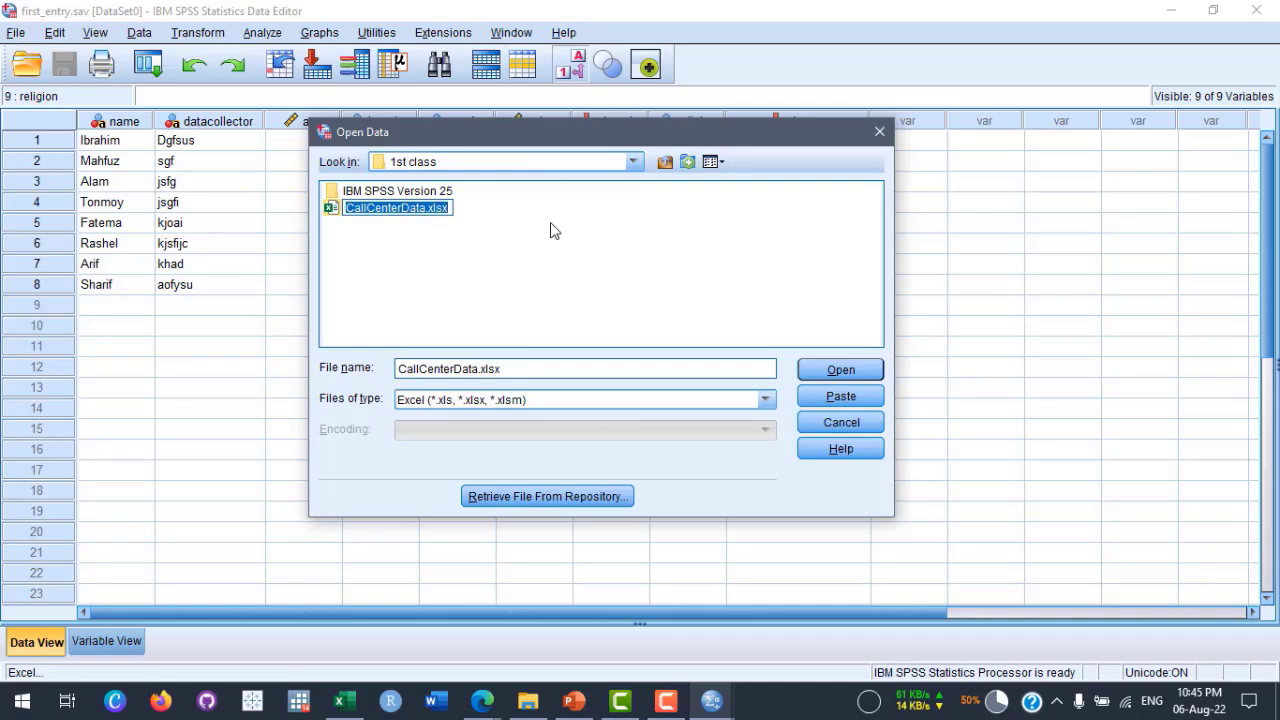
click(553, 230)
click(396, 212)
click(830, 372)
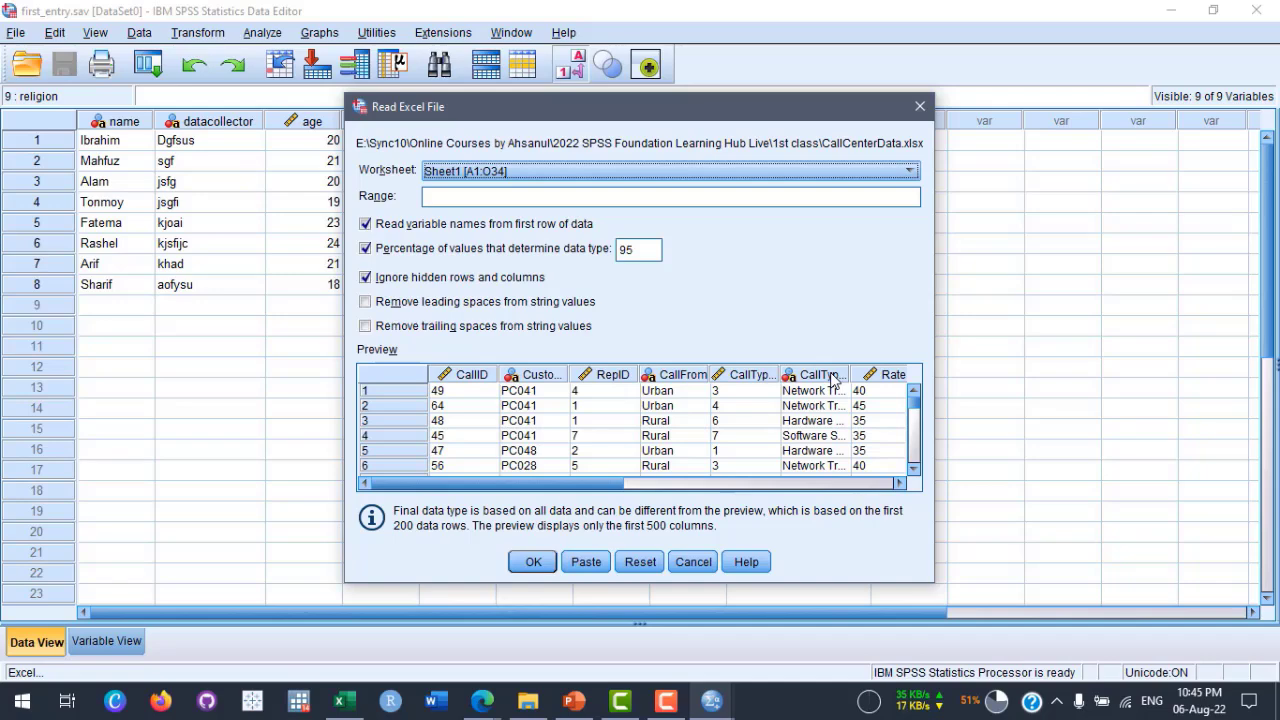
drag(632, 95, 627, 66)
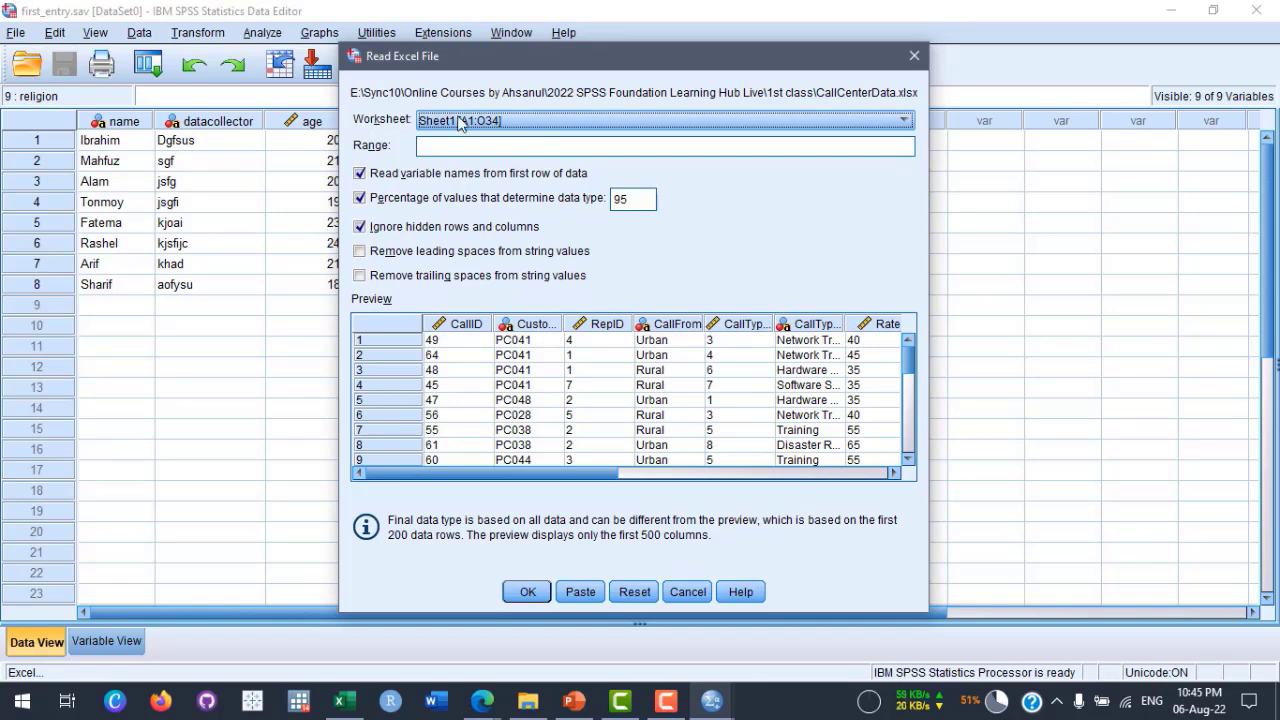
Check the Sheet1 data in Excel, and select Sheet1 [A1:O34] as the worksheet to import in SPSS.
click(340, 700)
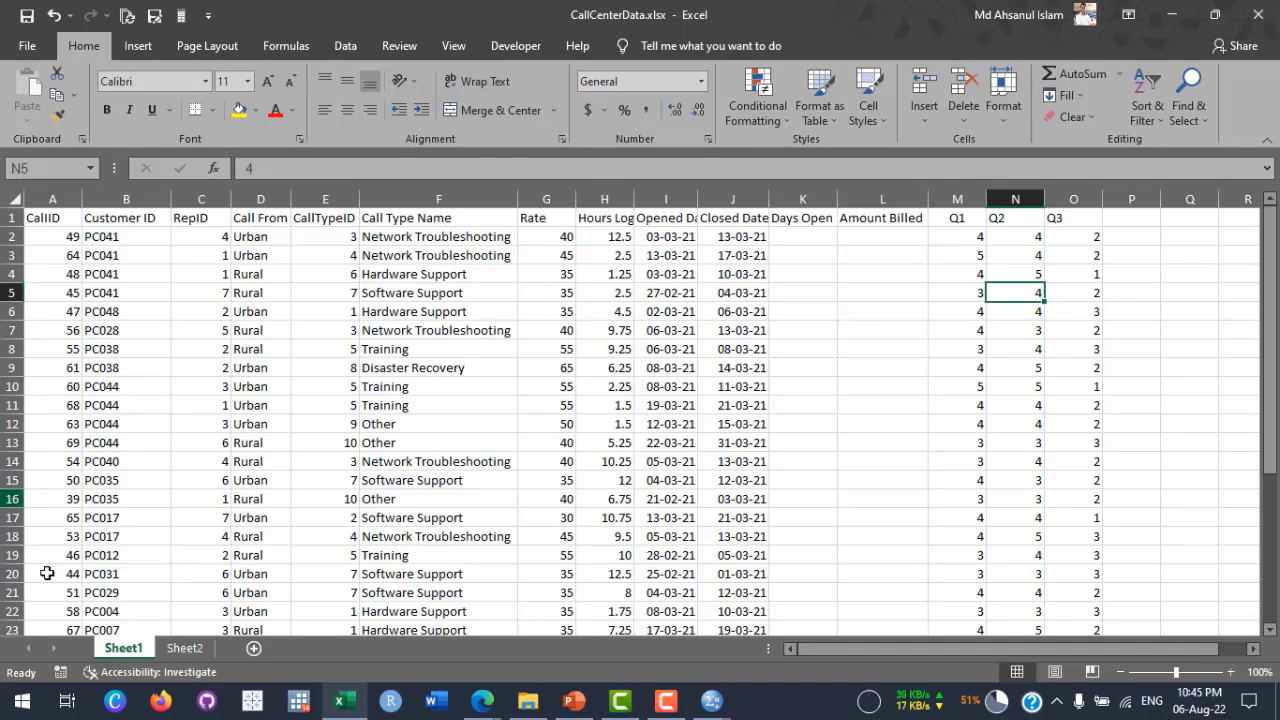
click(343, 701)
click(343, 701)
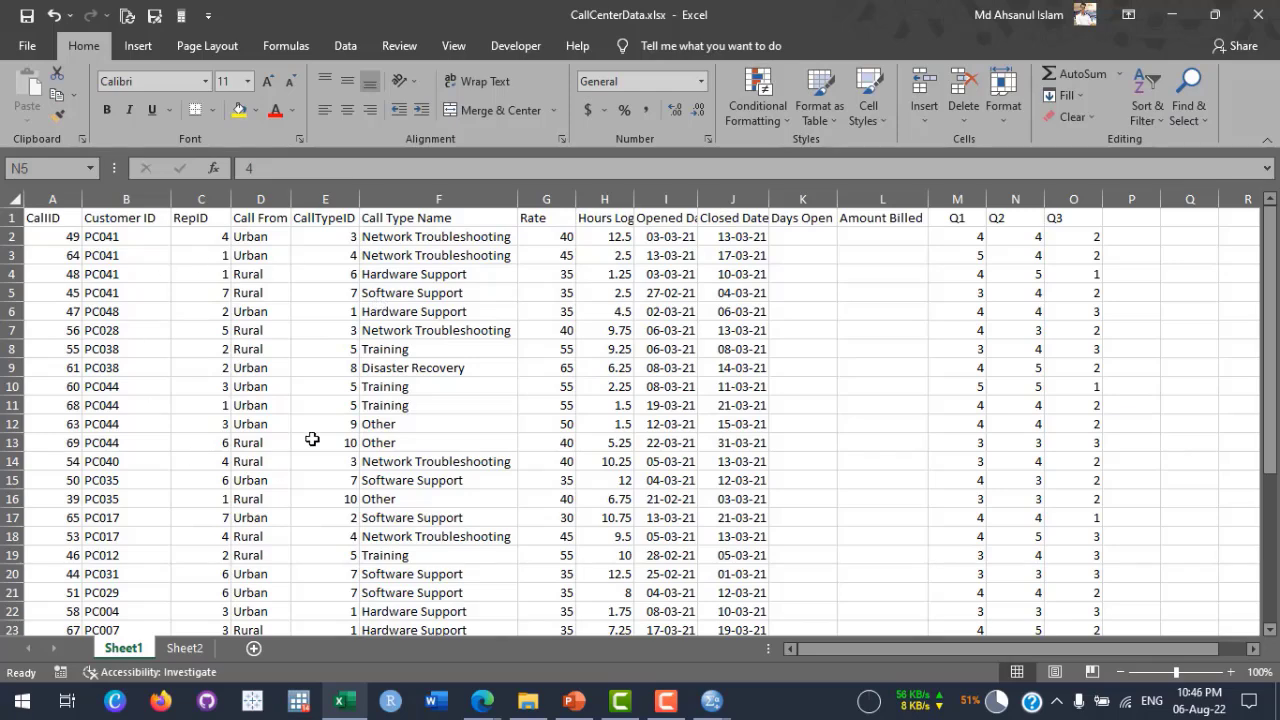
click(345, 701)
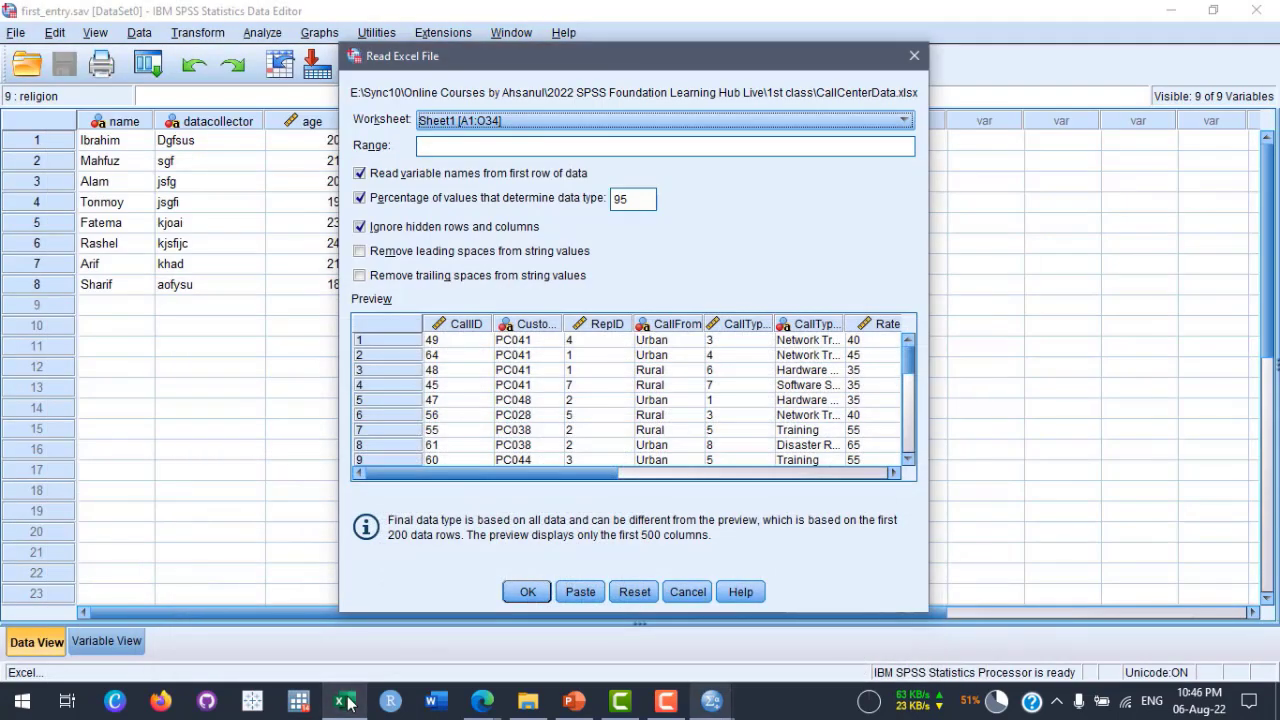
click(490, 121)
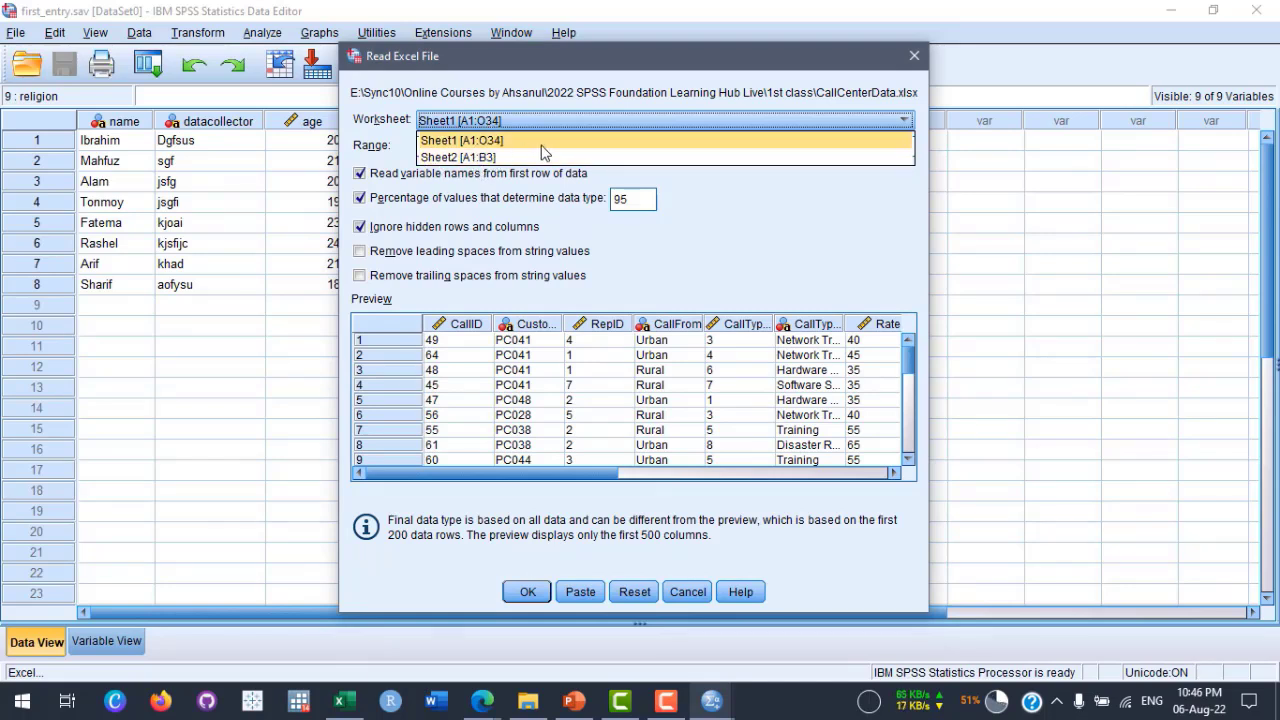
click(512, 142)
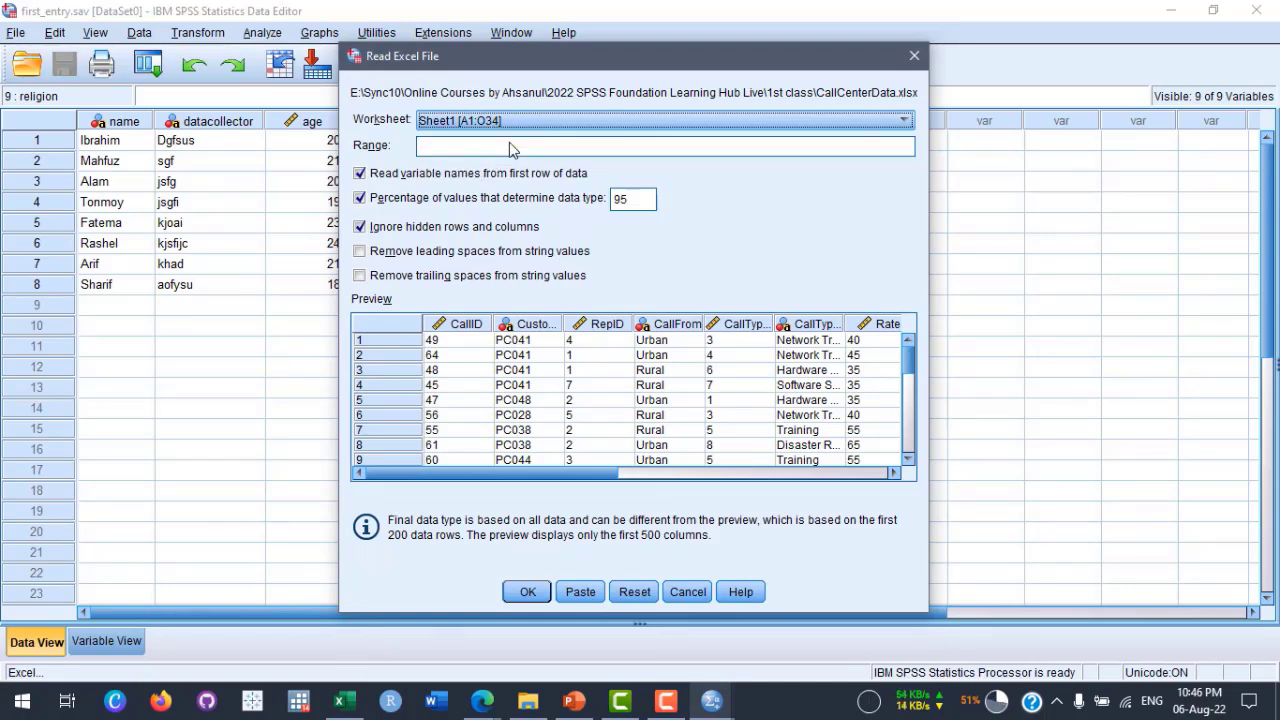
Examine the full extent of the Sheet1 data in Excel, from the CallID header to the last Q3 answer, and return to SPSS.
click(435, 146)
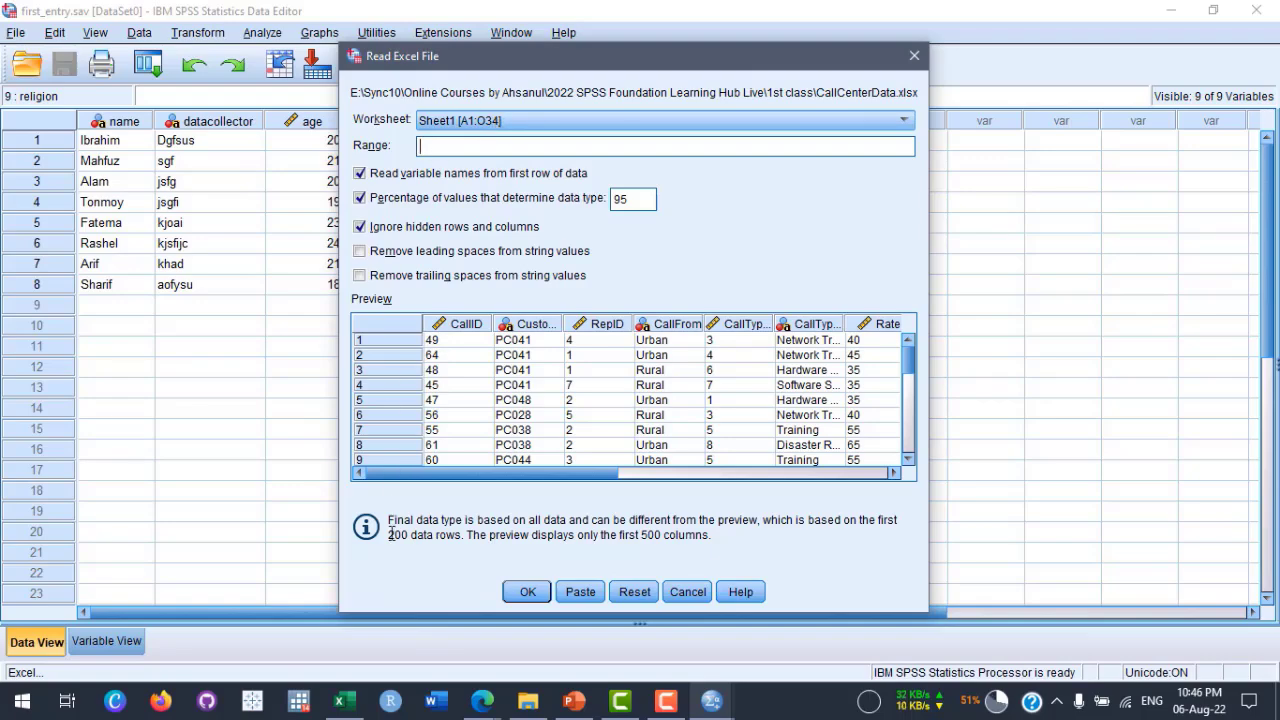
click(339, 700)
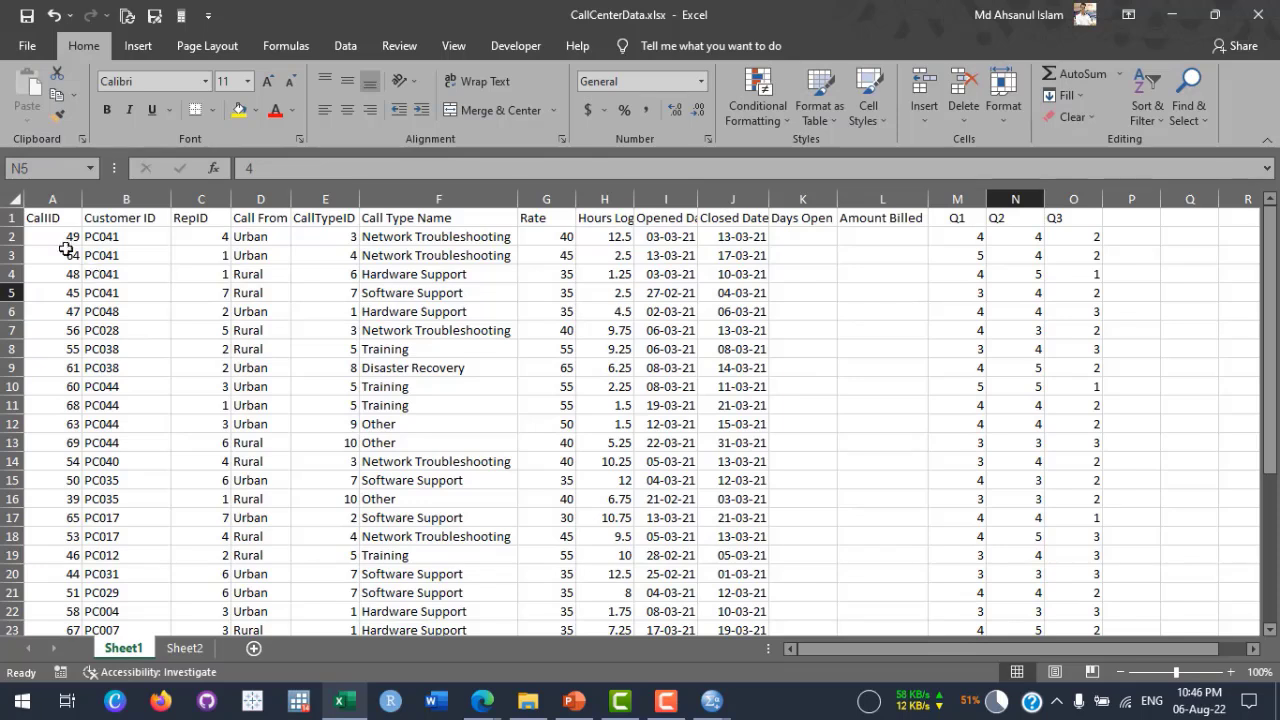
click(52, 216)
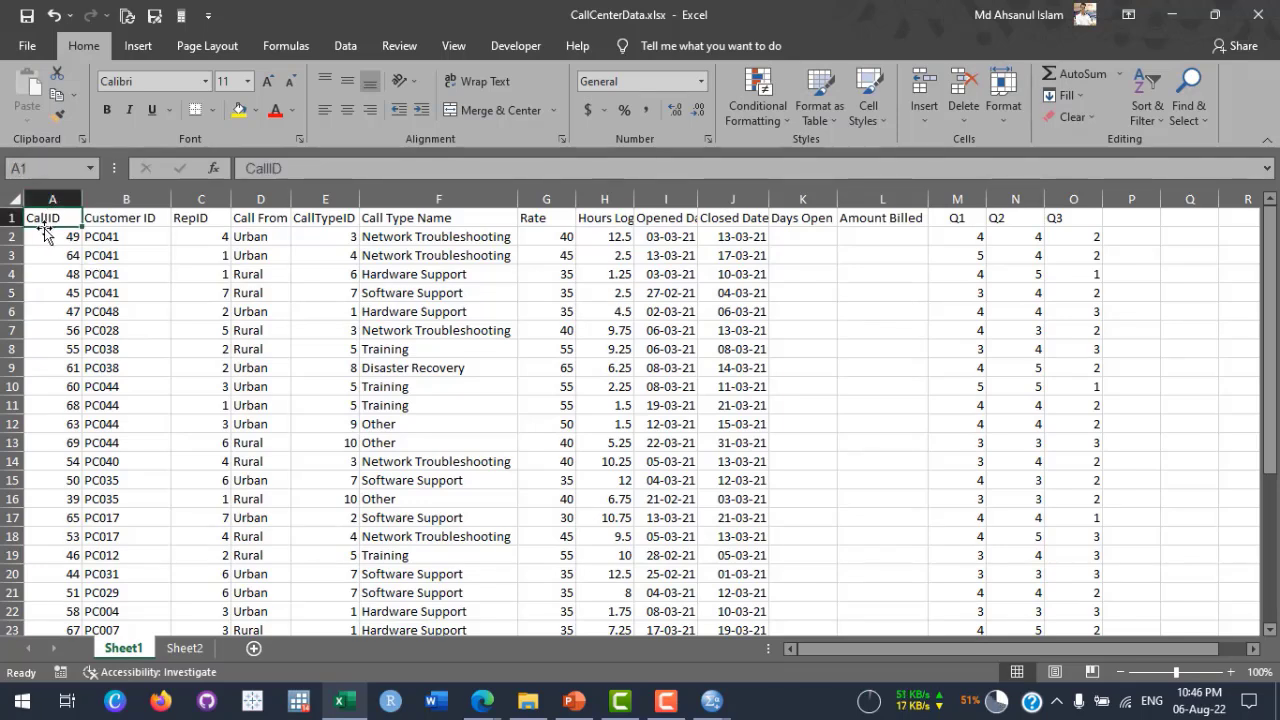
drag(50, 214, 1100, 615)
drag(1055, 704, 1056, 590)
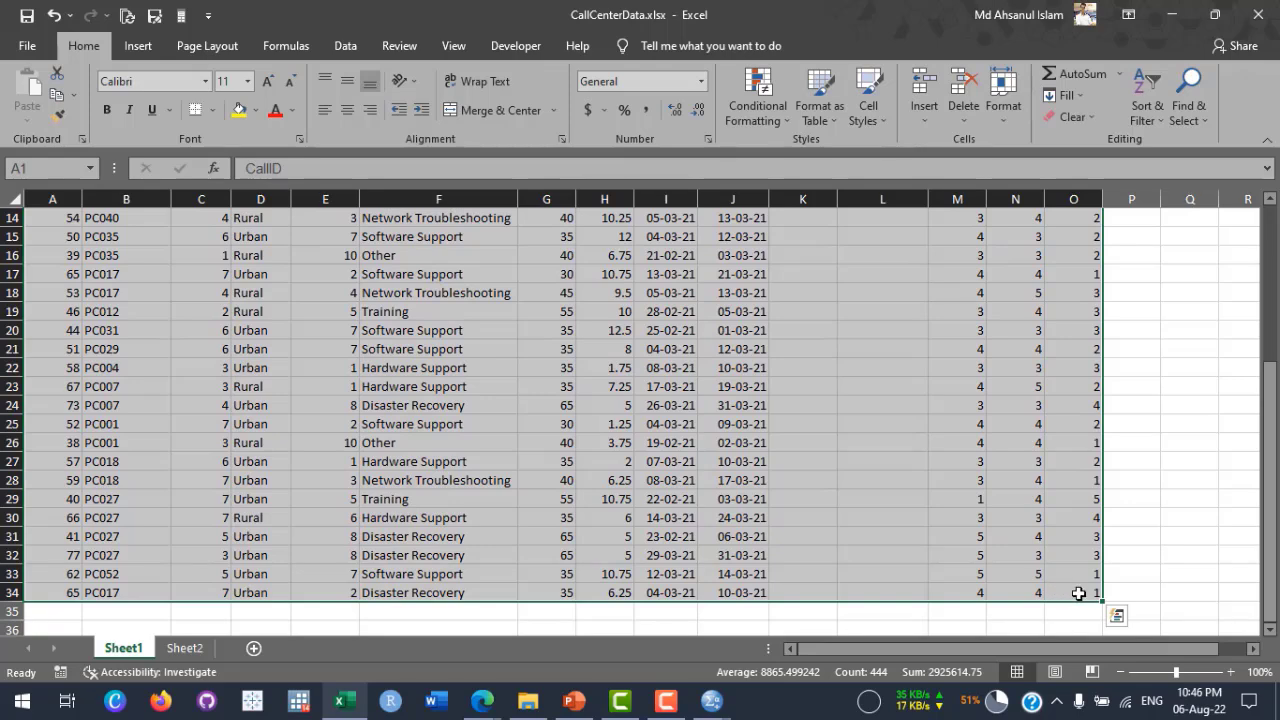
click(1077, 591)
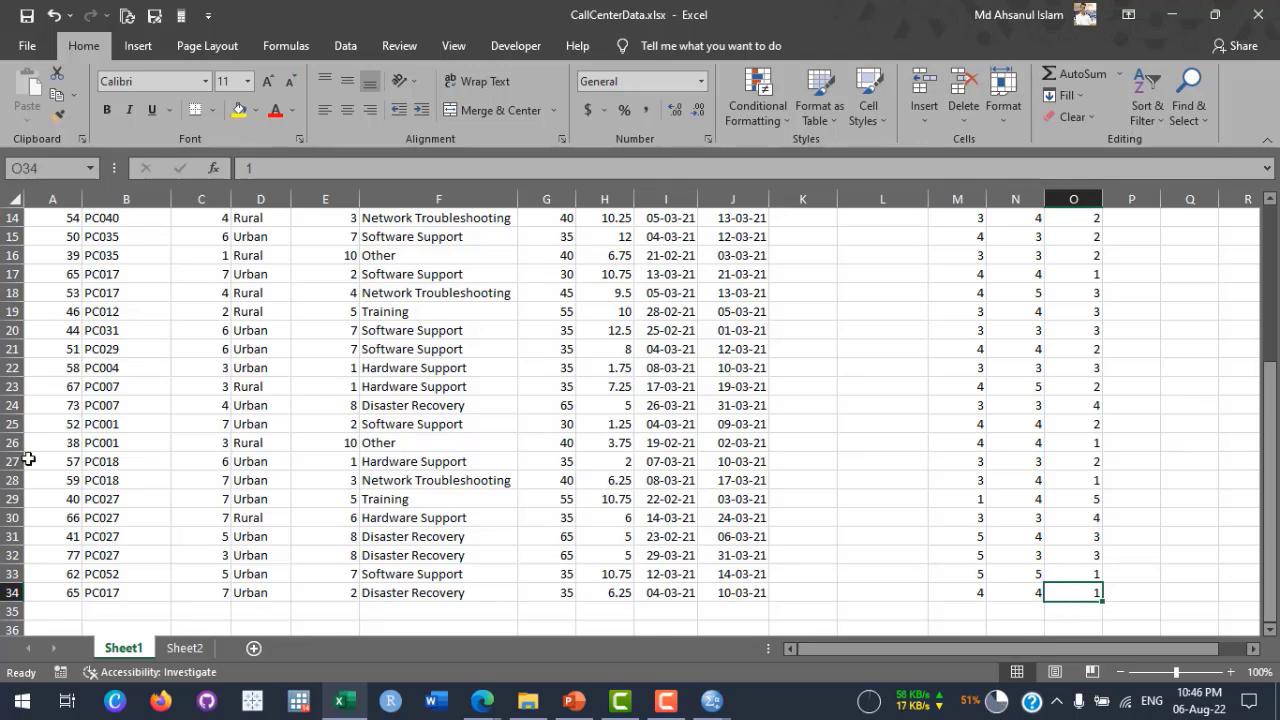
scroll(30, 440, up, 5)
click(50, 218)
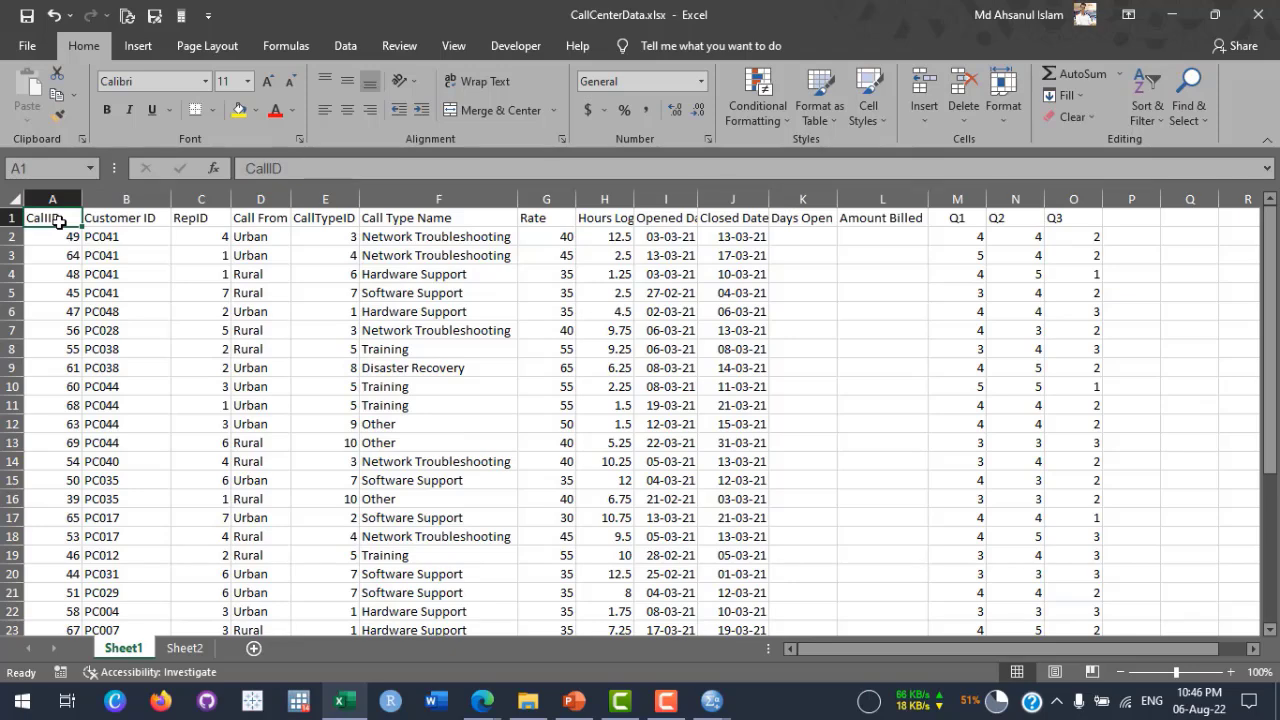
scroll(180, 443, down, 7)
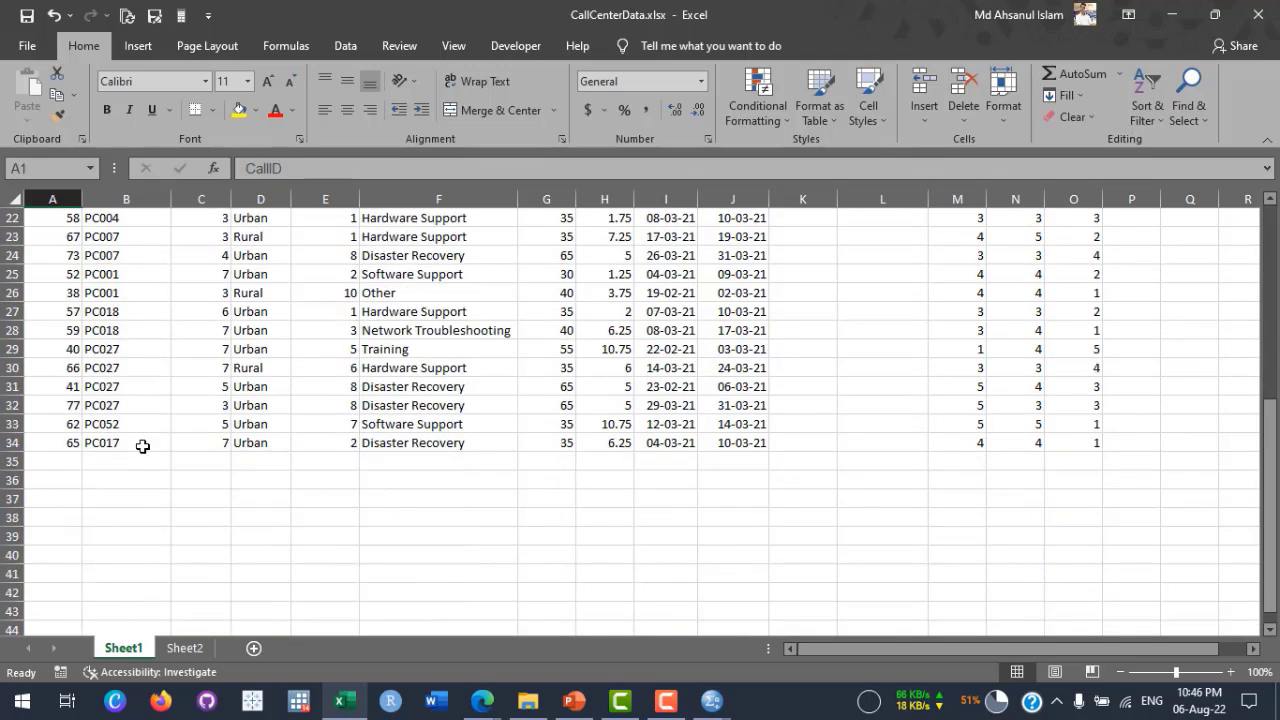
click(1082, 444)
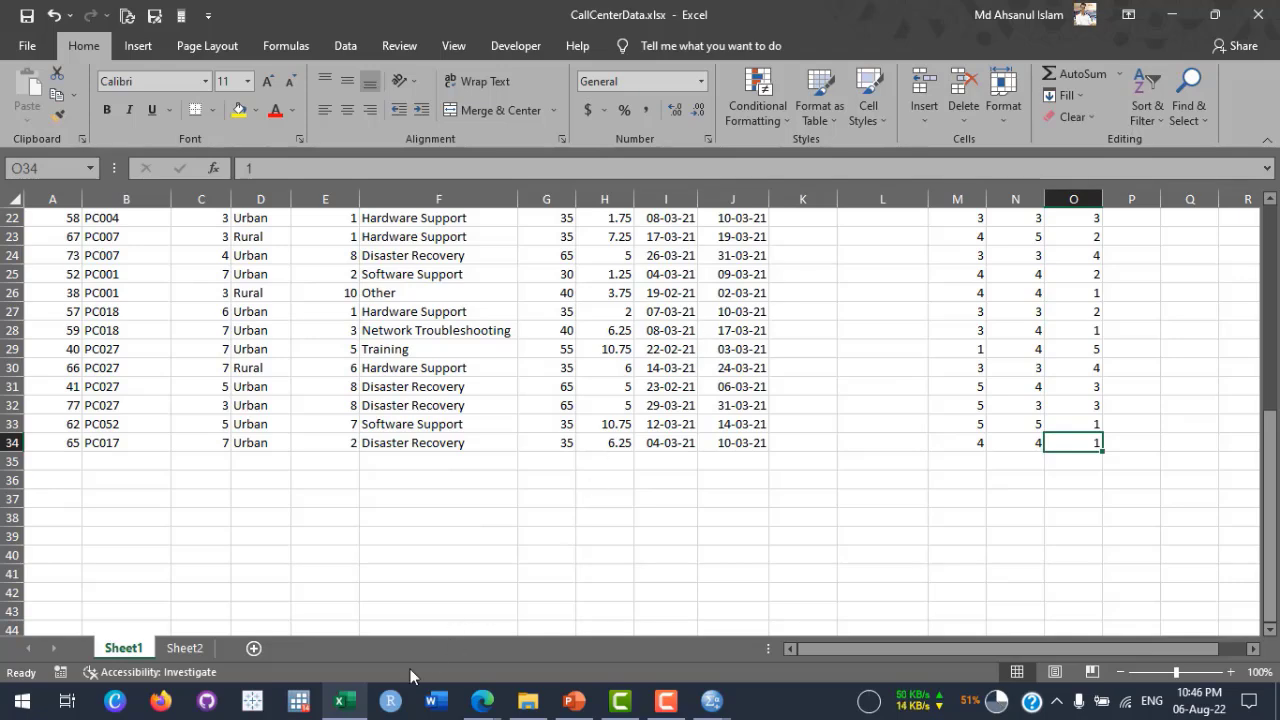
click(340, 700)
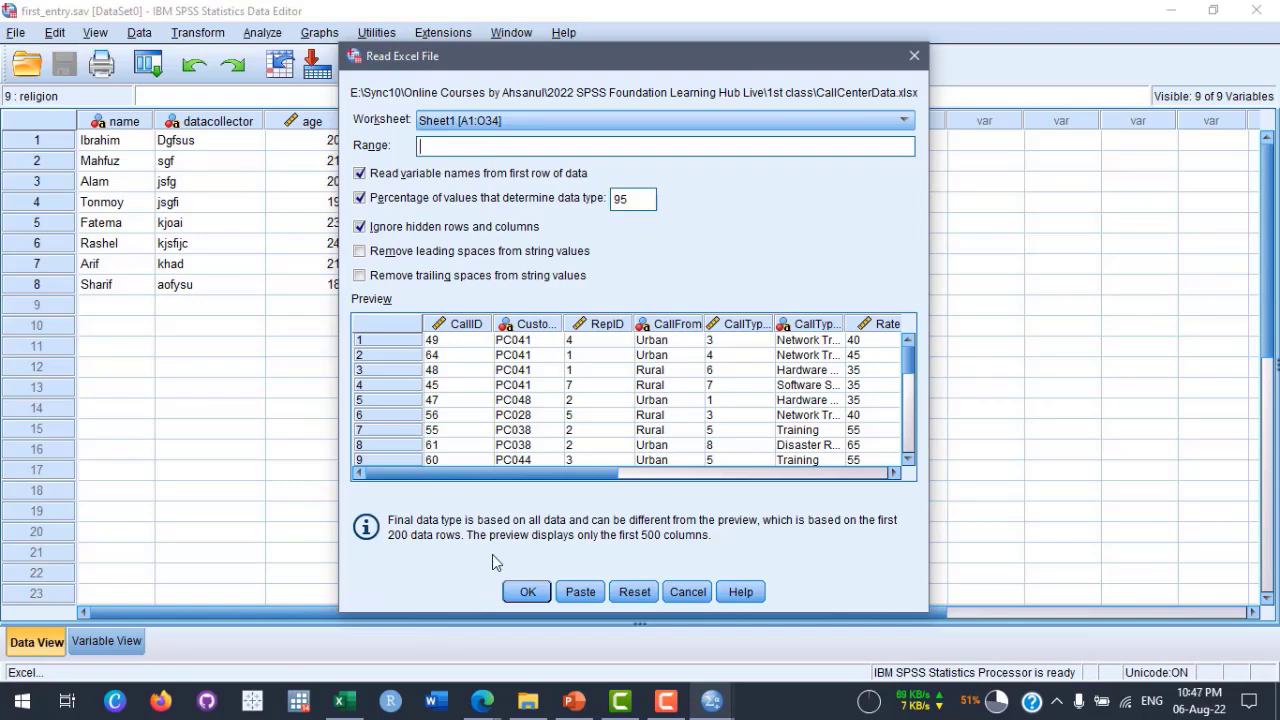
Check the CallID through Closed Date block in Excel, try A1:J34 as the SPSS import range, and clear the range again.
click(340, 700)
scroll(805, 265, up, 7)
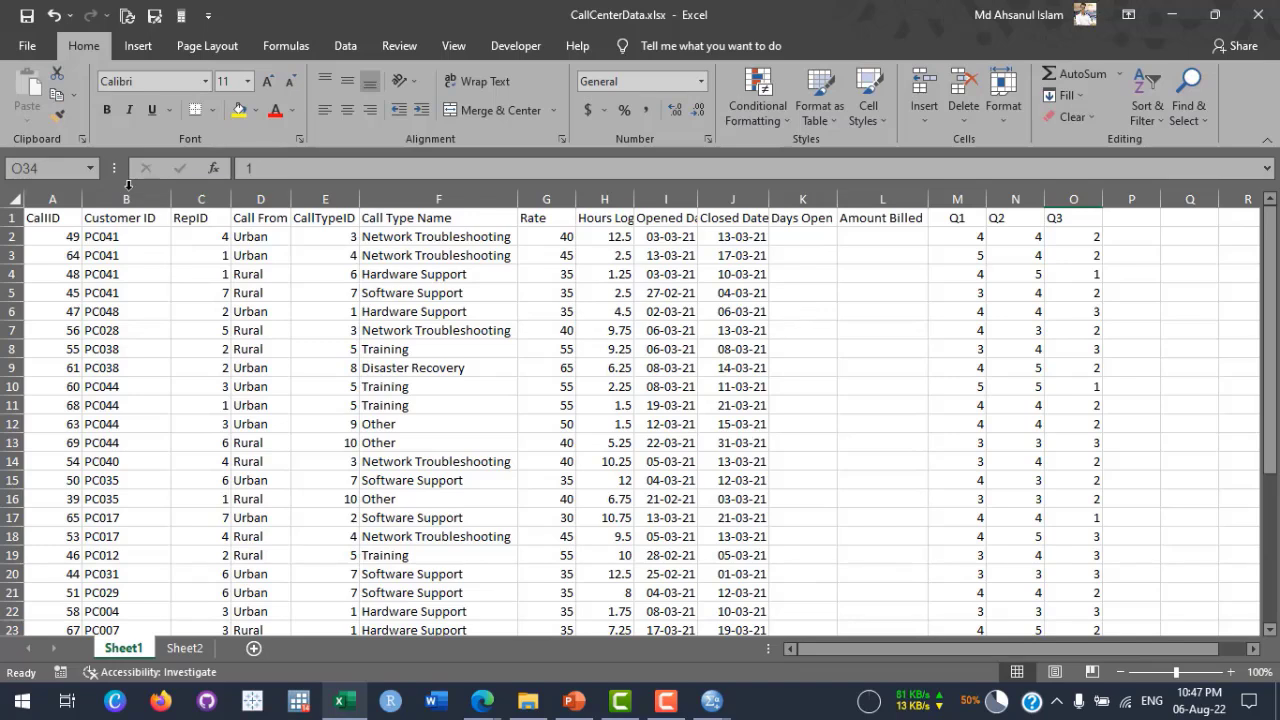
click(744, 218)
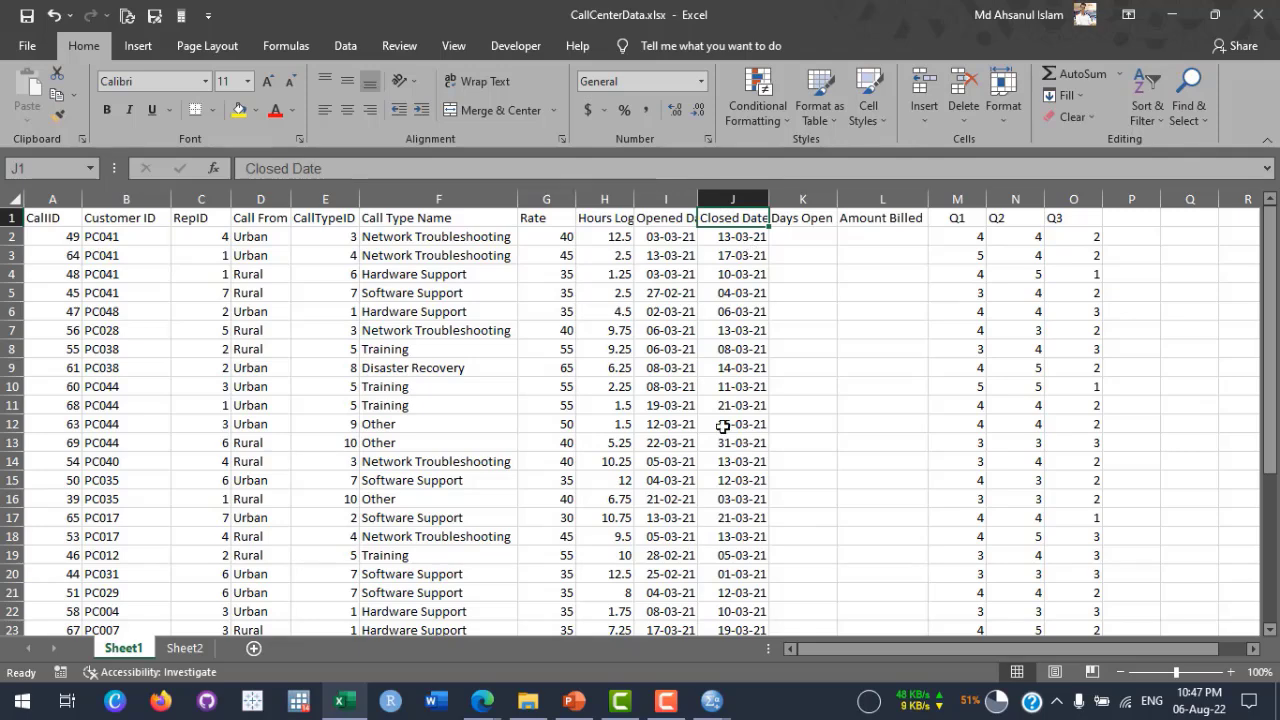
click(66, 218)
scroll(137, 291, down, 8)
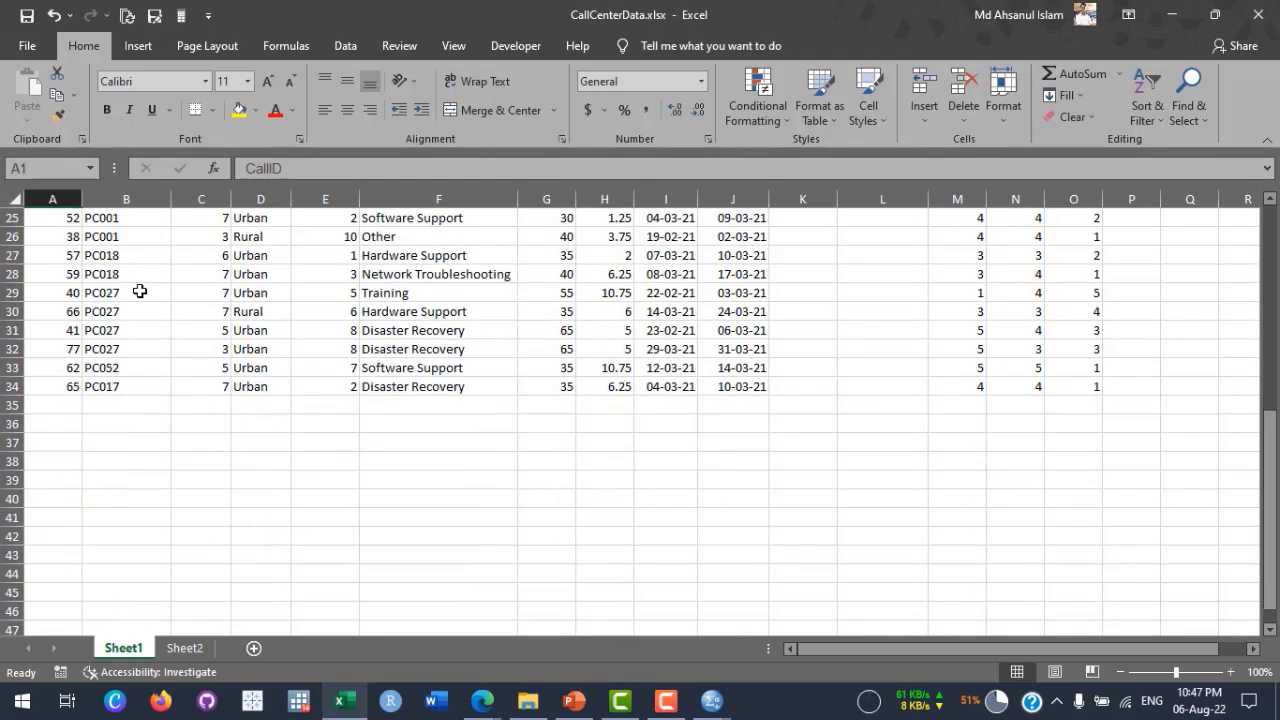
click(732, 388)
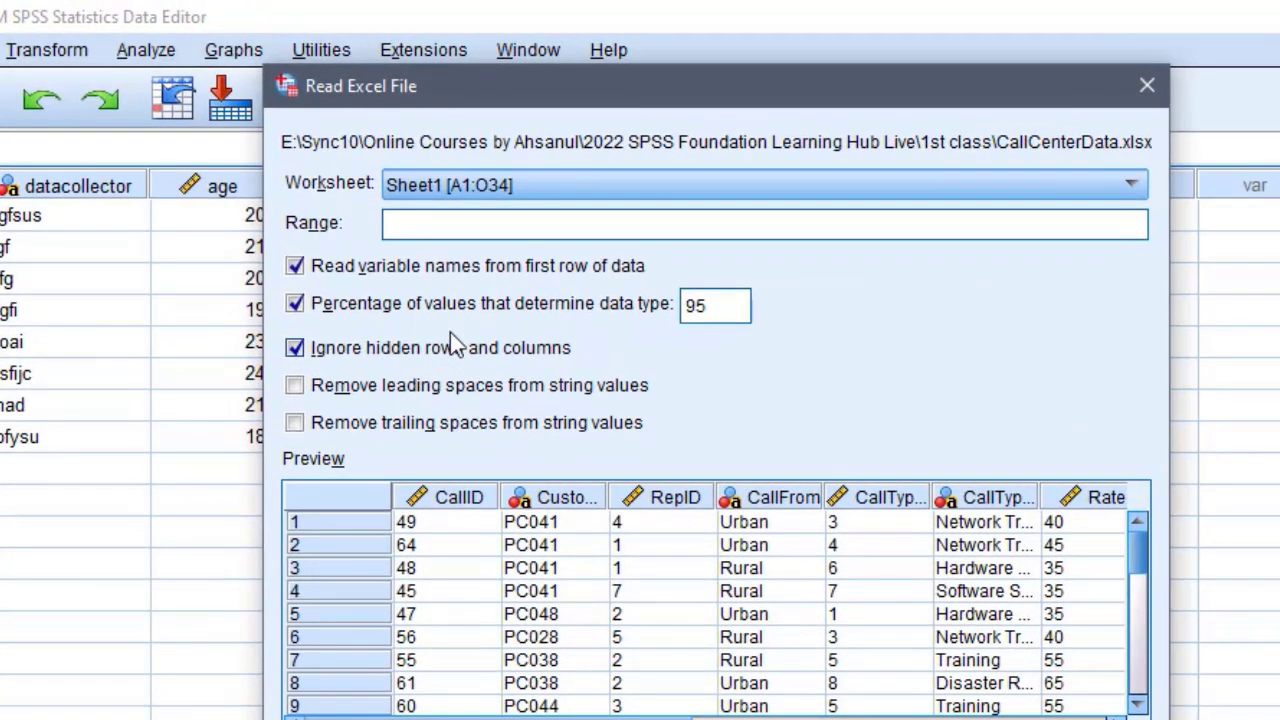
text(A1:J34)
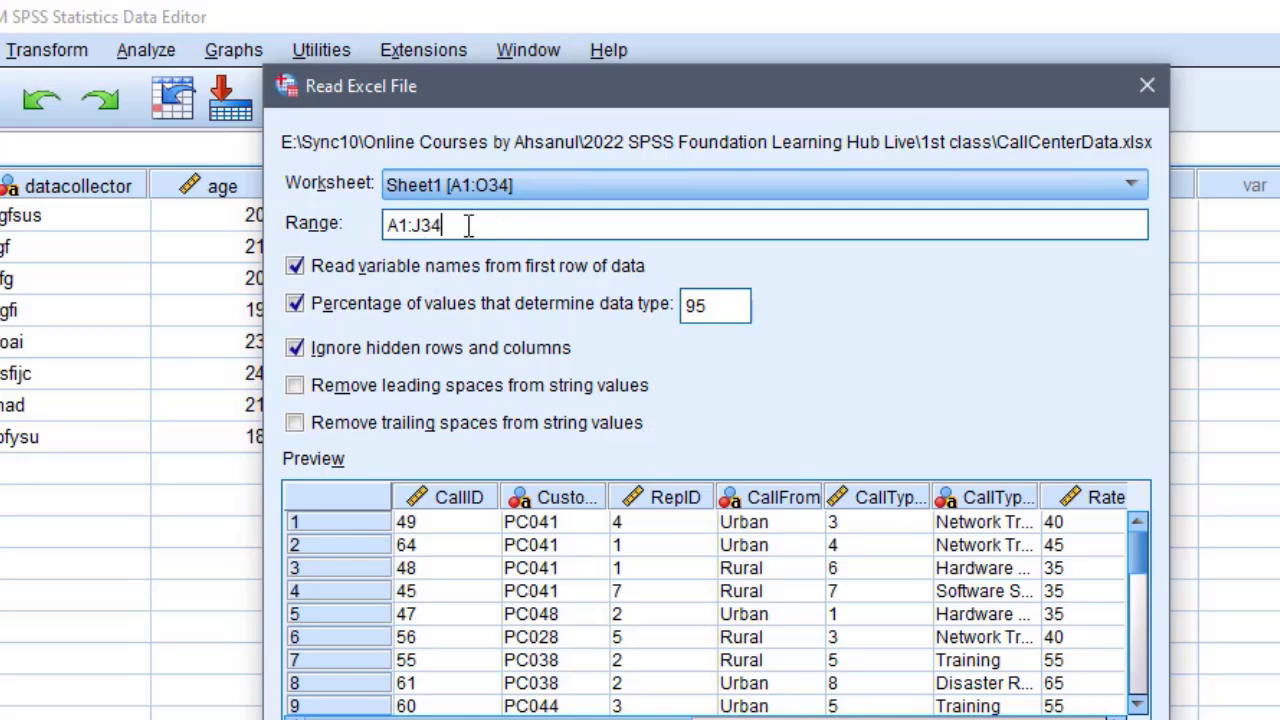
drag(462, 226, 372, 224)
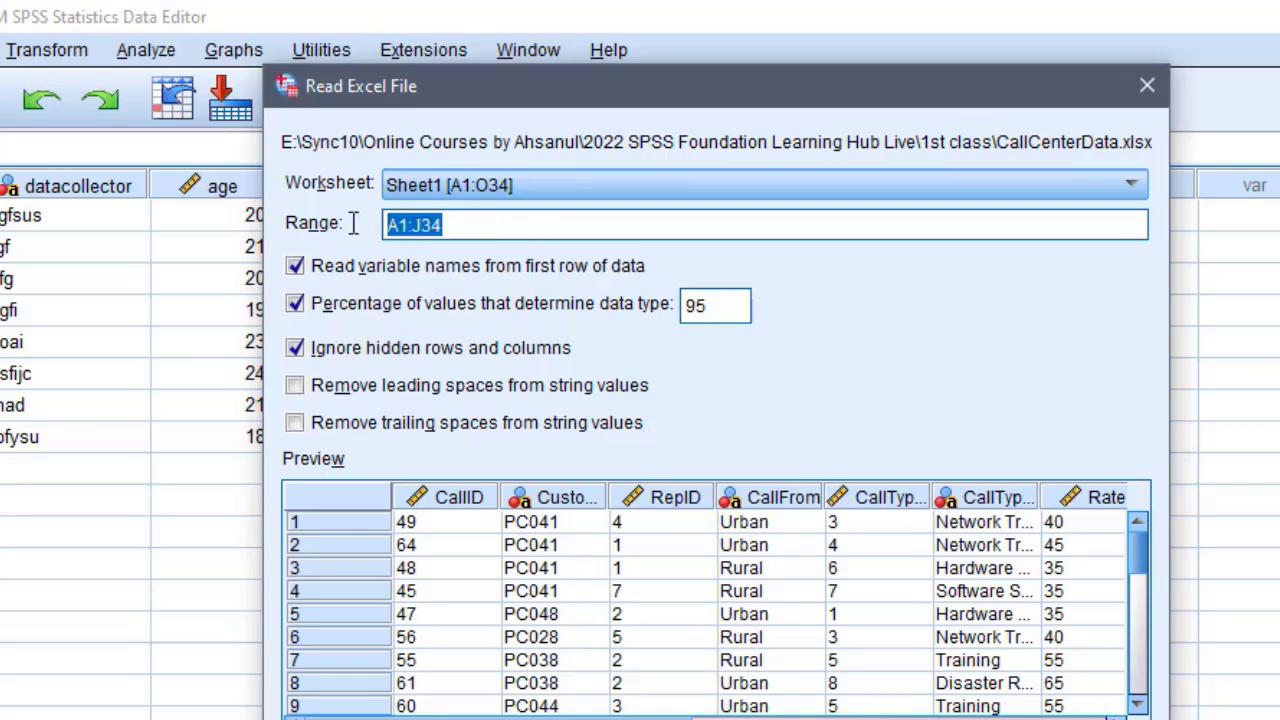
key(BackSpace)
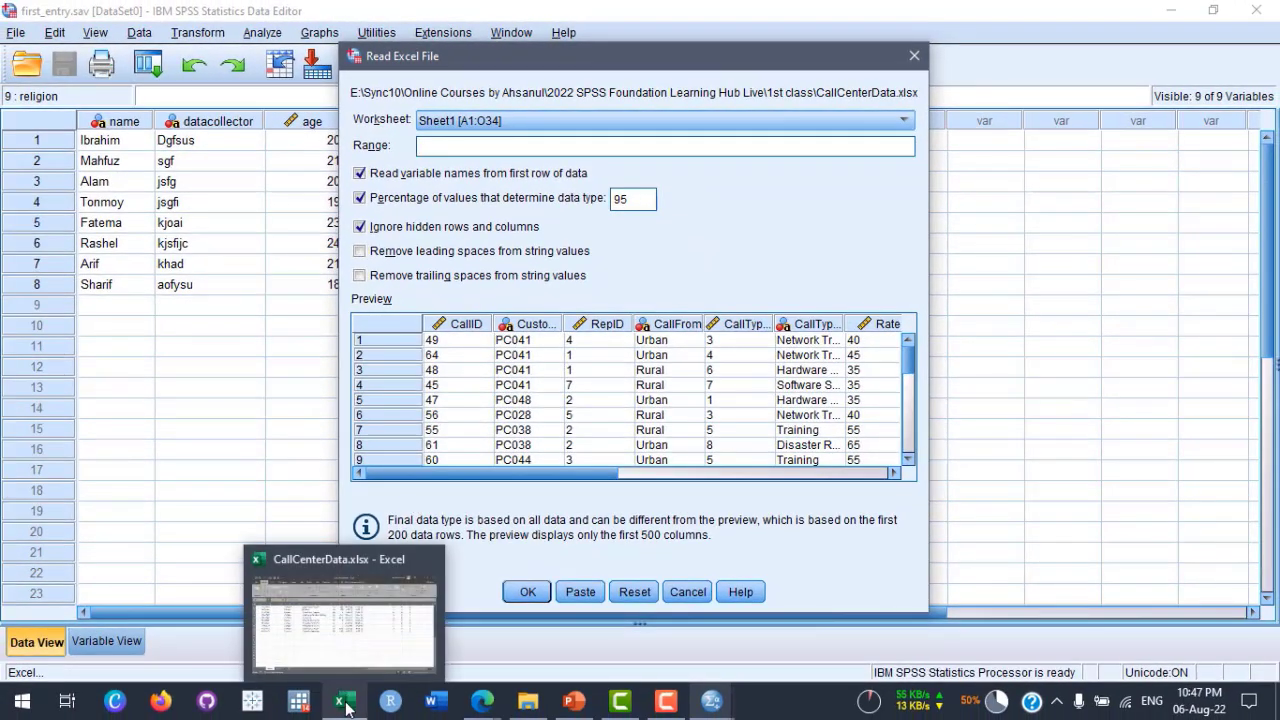
Check the Sheet1 header row from CallID to Q3 in Excel, and import the whole worksheet into SPSS with first-row variable names.
click(345, 706)
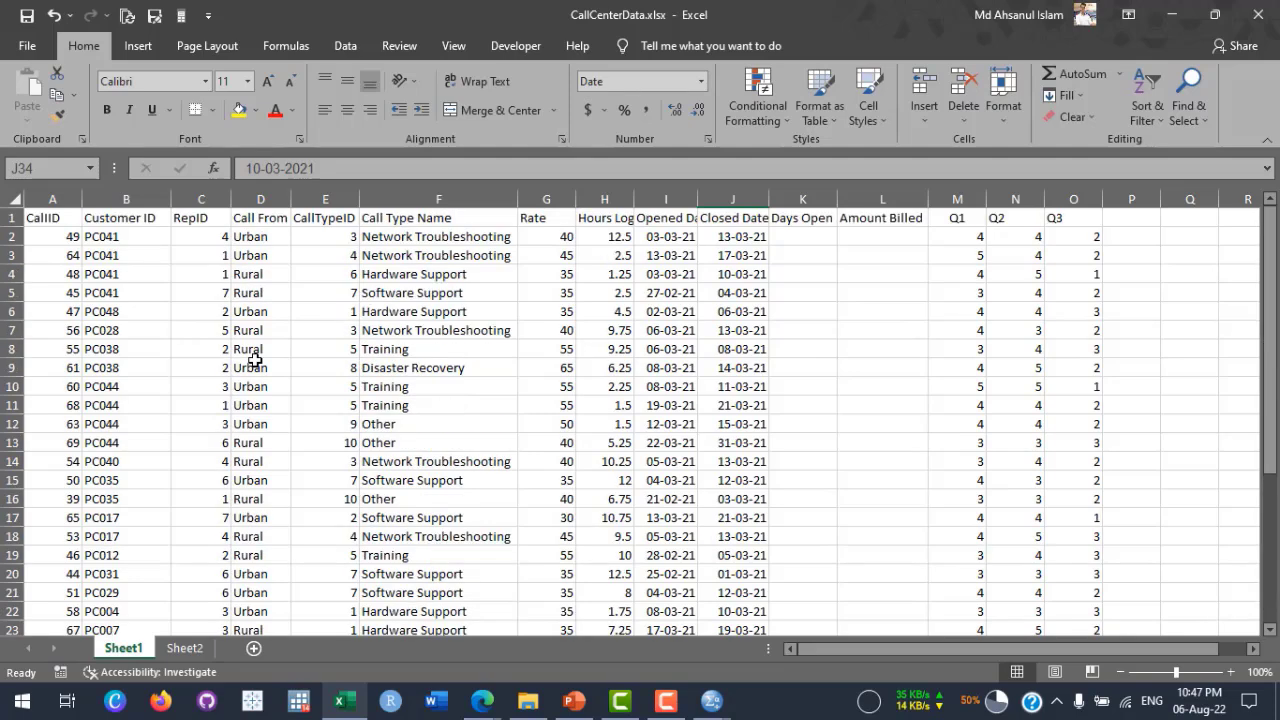
drag(40, 217, 1068, 217)
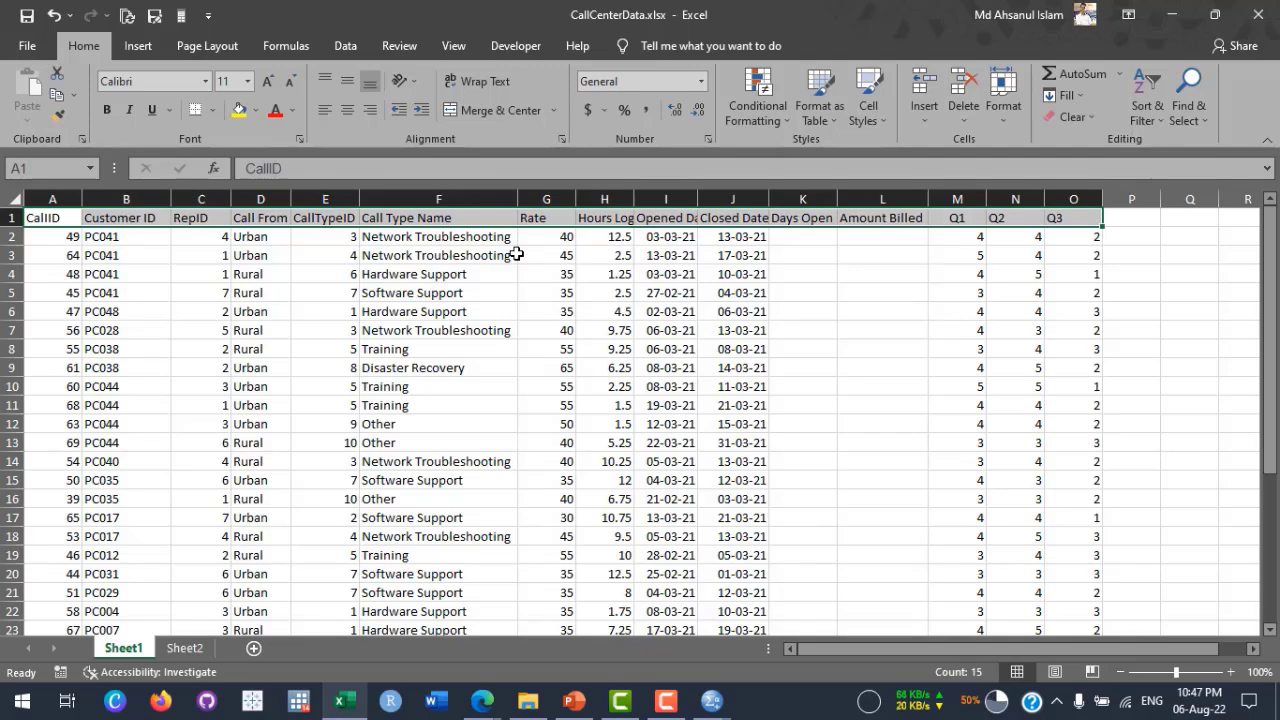
click(339, 700)
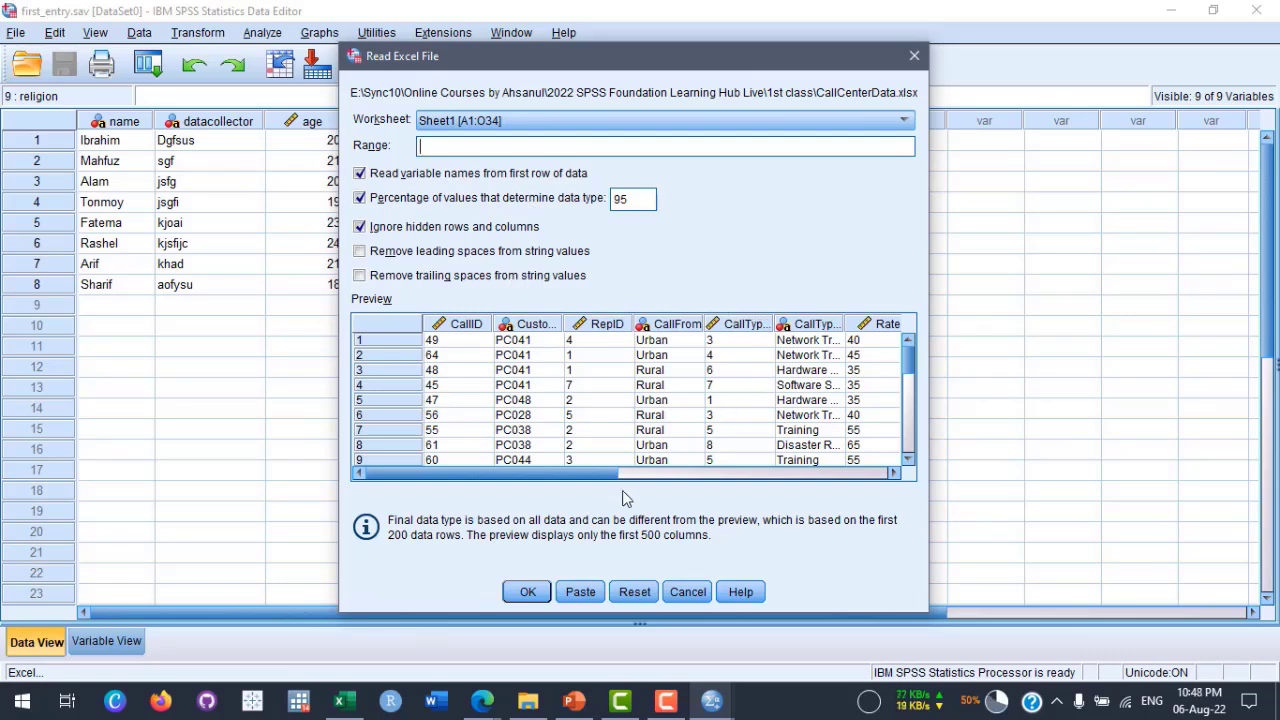
click(527, 592)
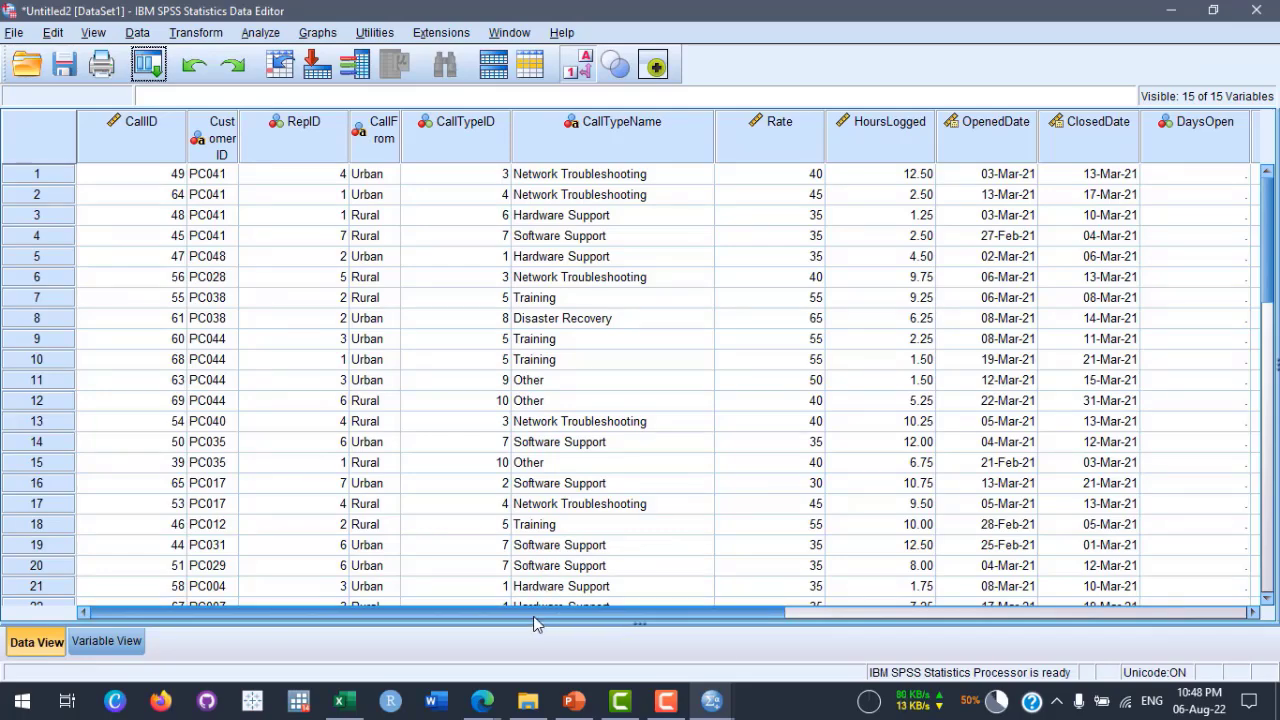
Review the imported variables through Q3, and widen the CustomerID and CallFrom columns so their names fit on one line.
drag(535, 618, 880, 620)
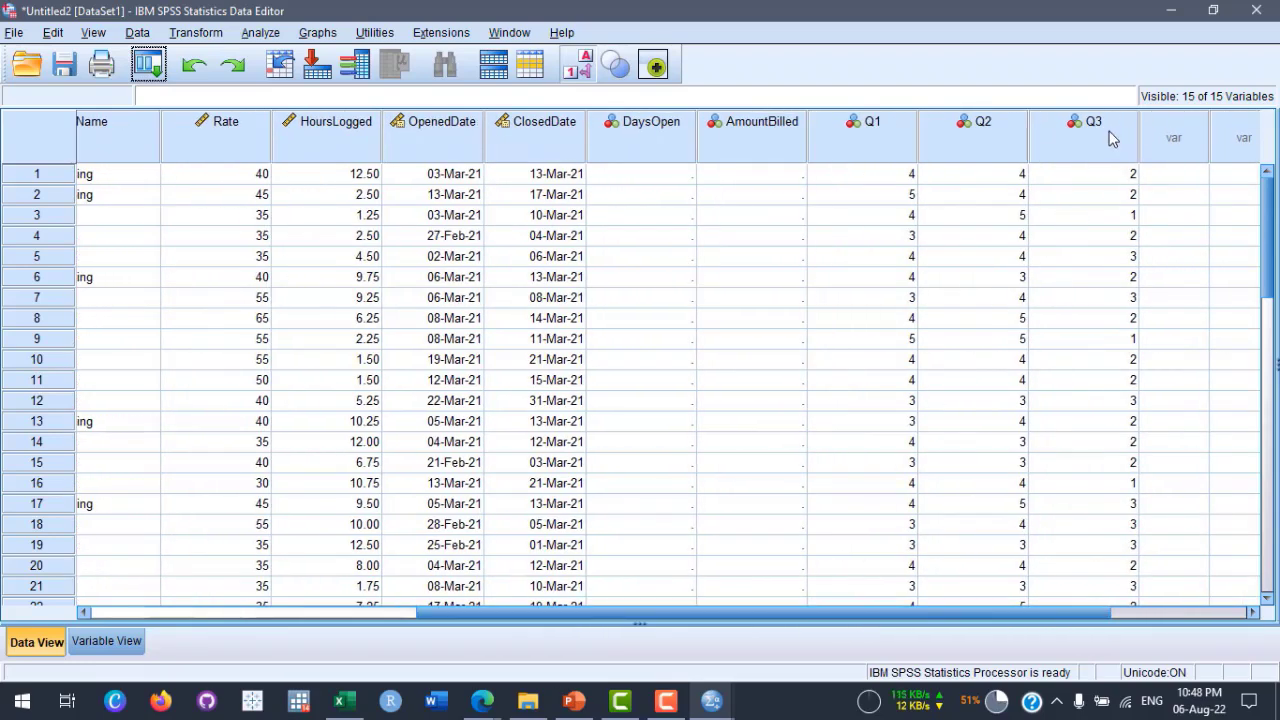
drag(978, 614, 547, 612)
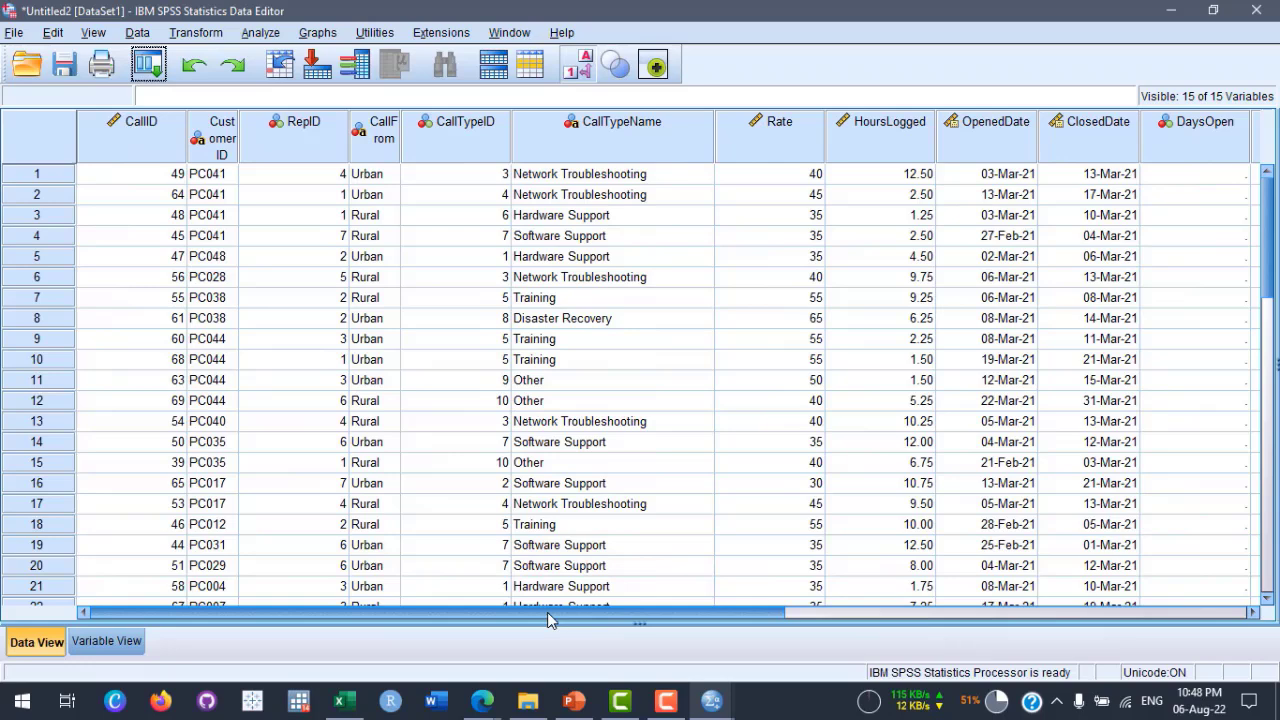
double_click(238, 130)
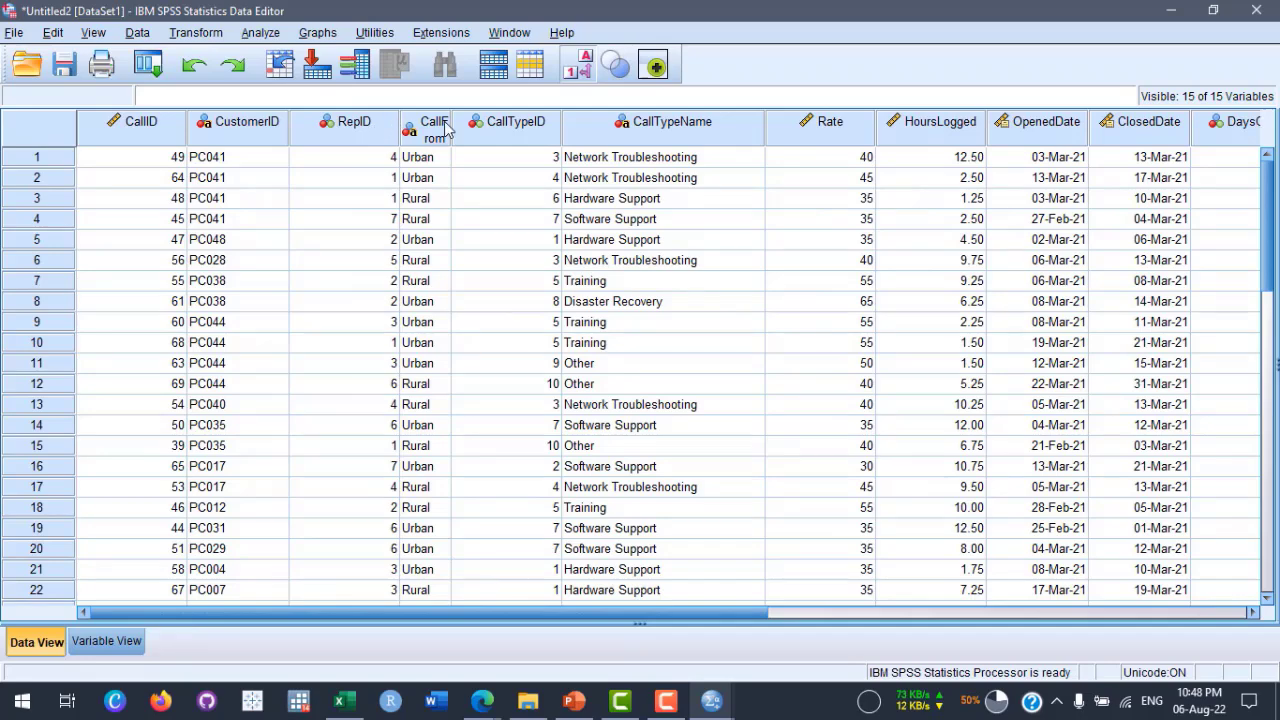
double_click(451, 127)
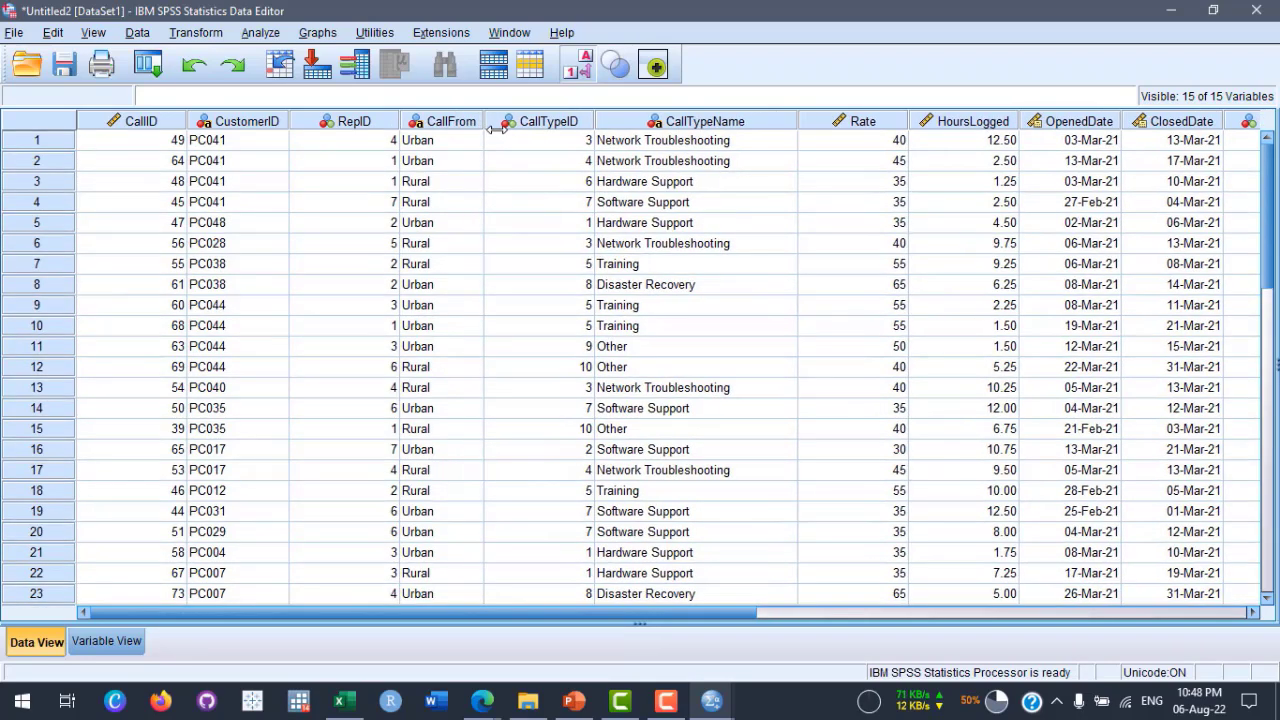
drag(510, 614, 341, 629)
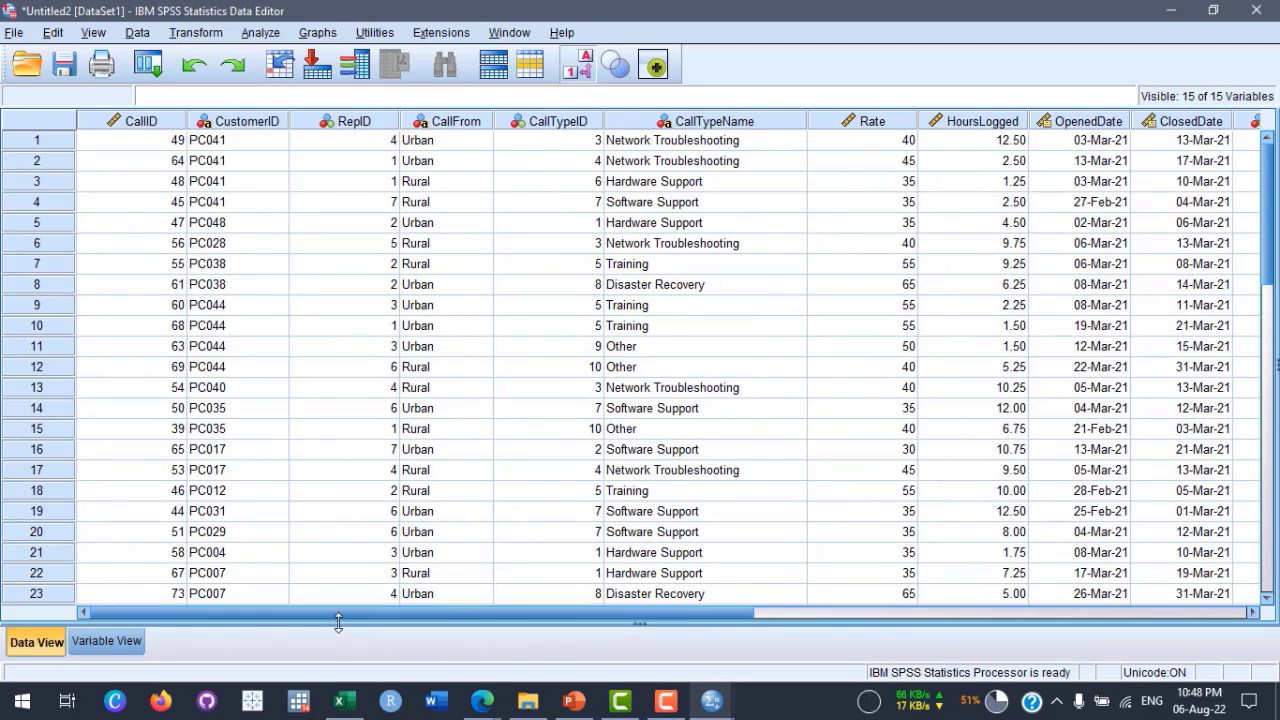
Set the measurement level of the CallID variable to Nominal in the imported dataset's variable definitions.
click(105, 642)
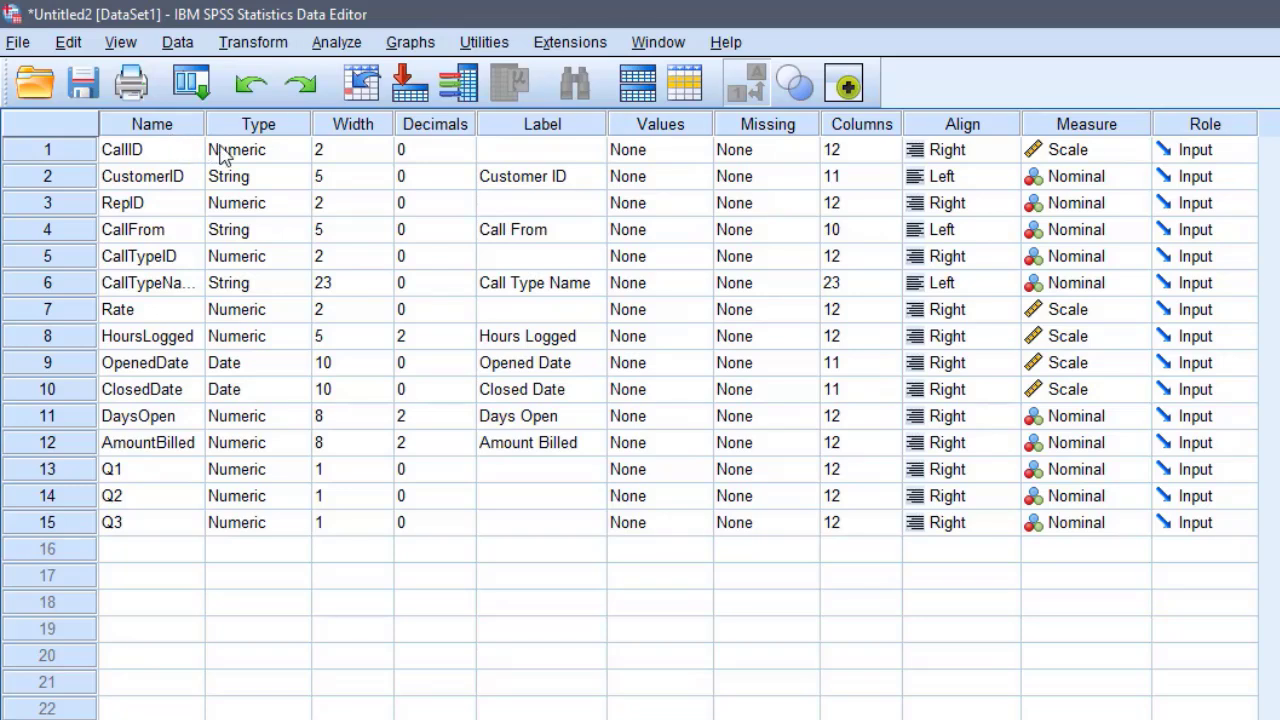
click(1138, 152)
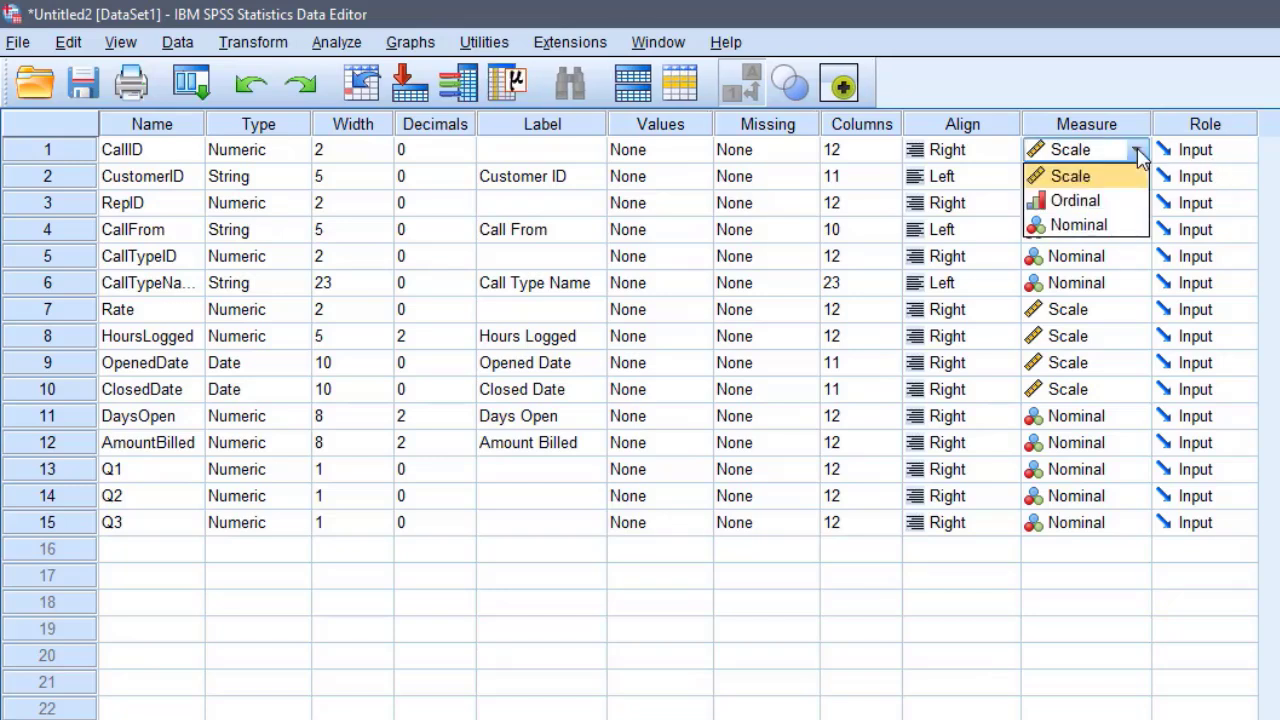
click(1098, 226)
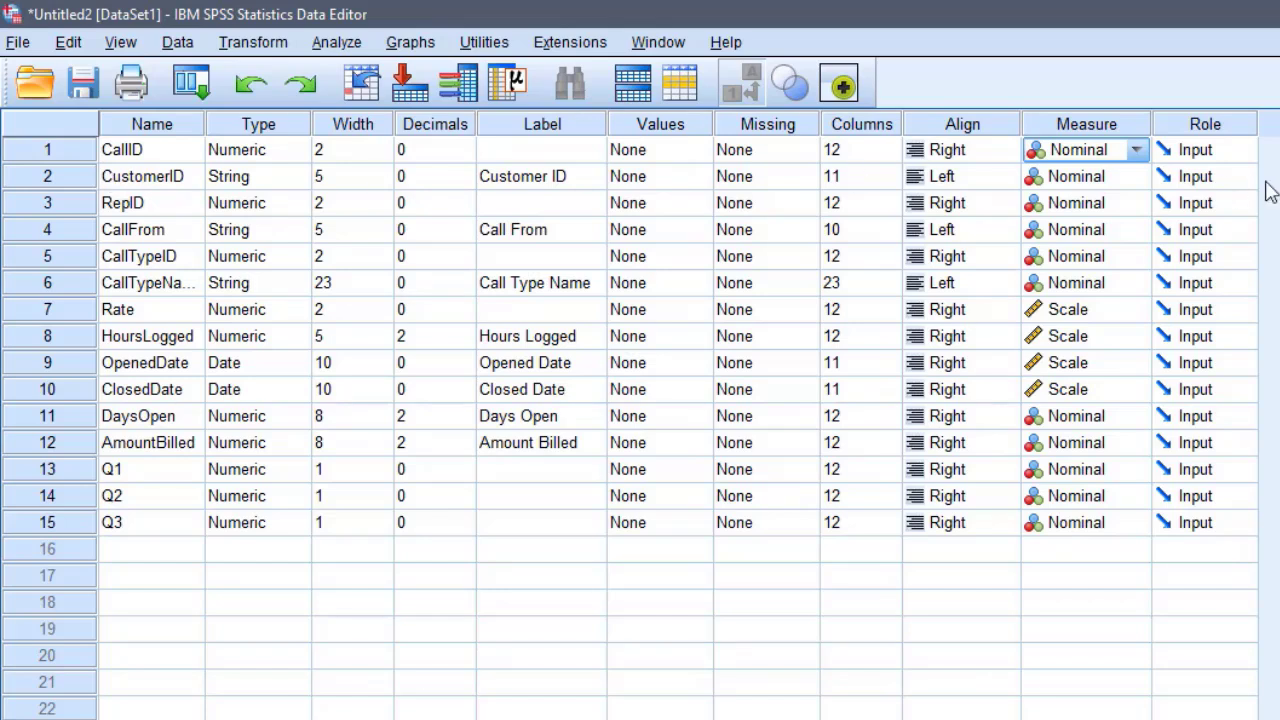
click(1135, 150)
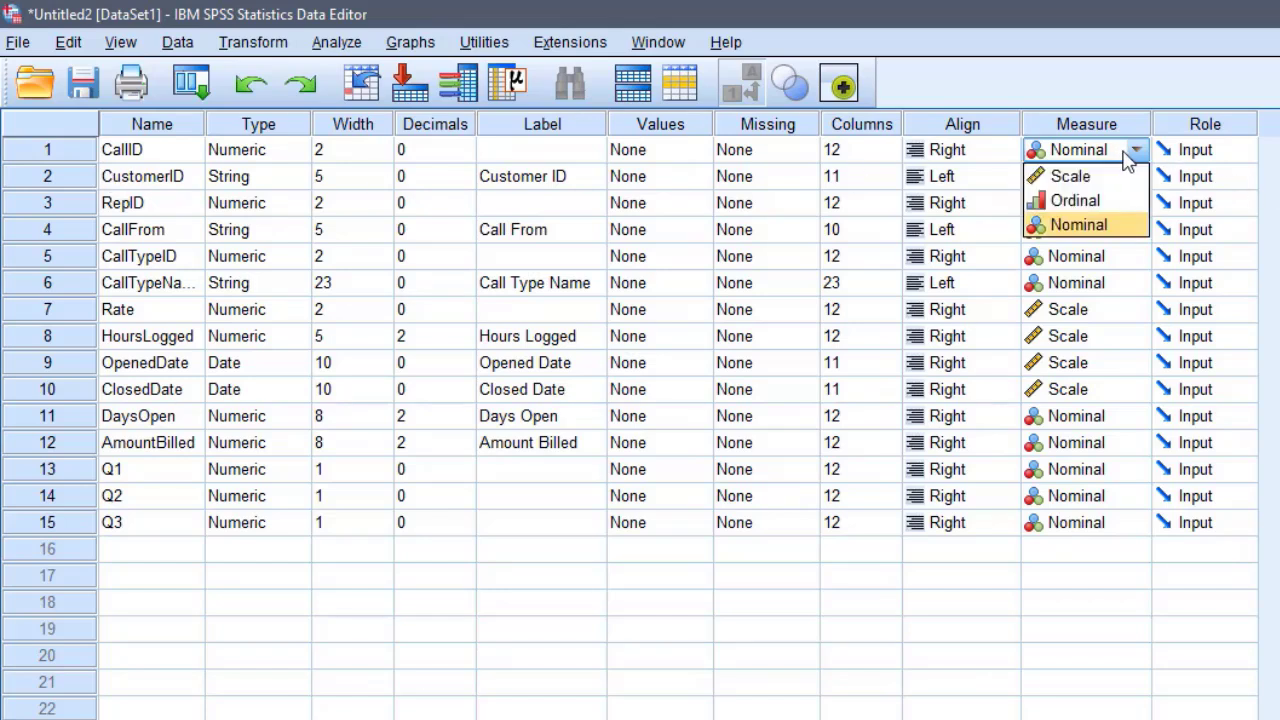
click(1103, 225)
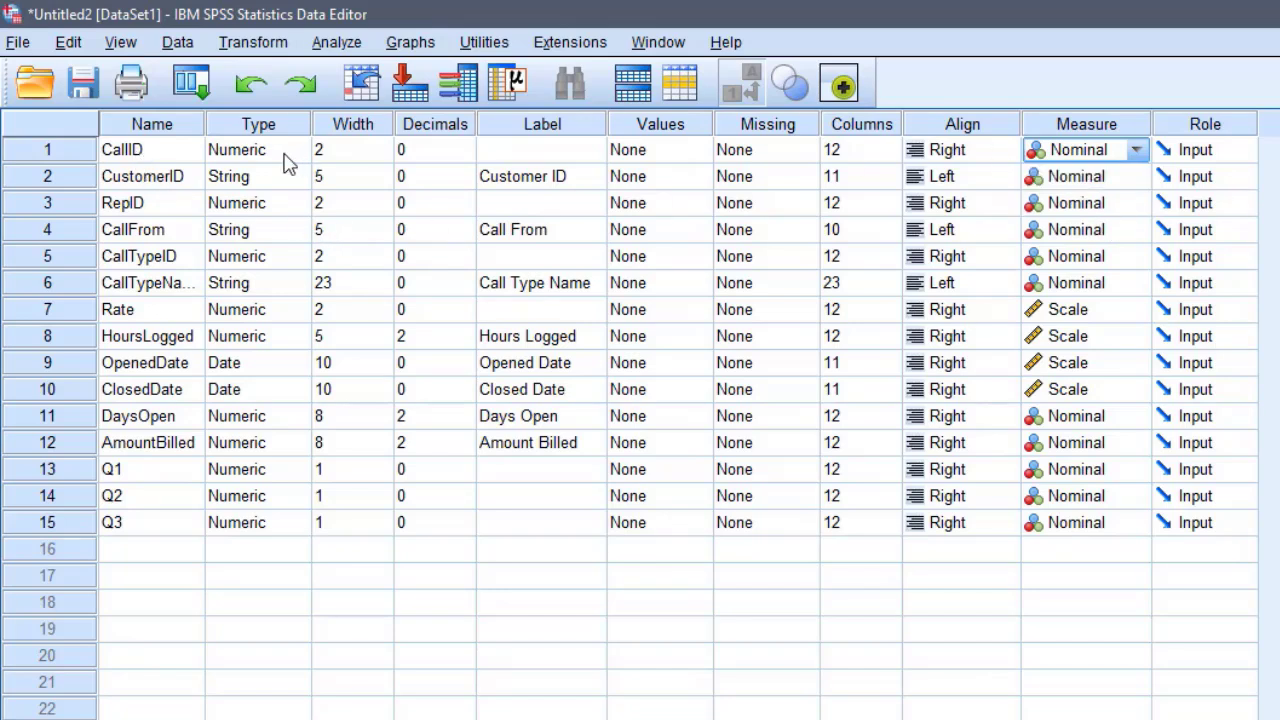
Set the width of the CallID variable to 3, and check the imported records in the data grid.
click(384, 156)
click(383, 155)
click(382, 146)
click(382, 146)
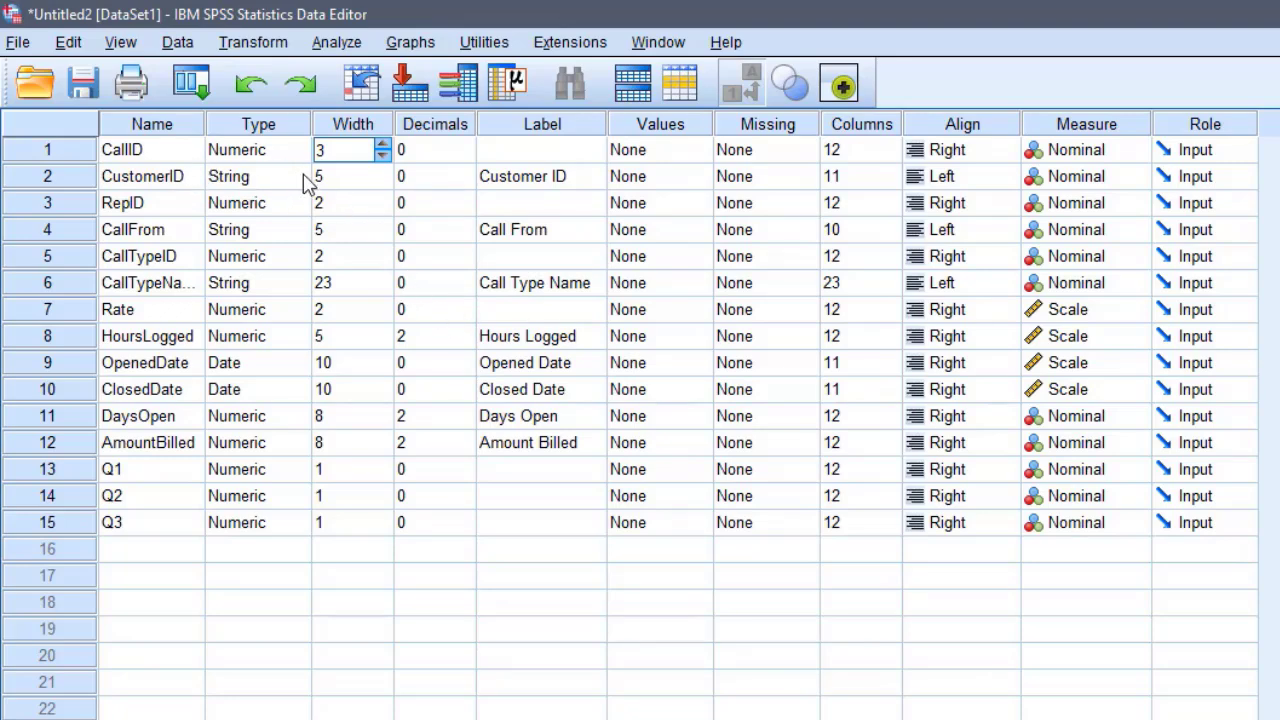
key(ctrl+t)
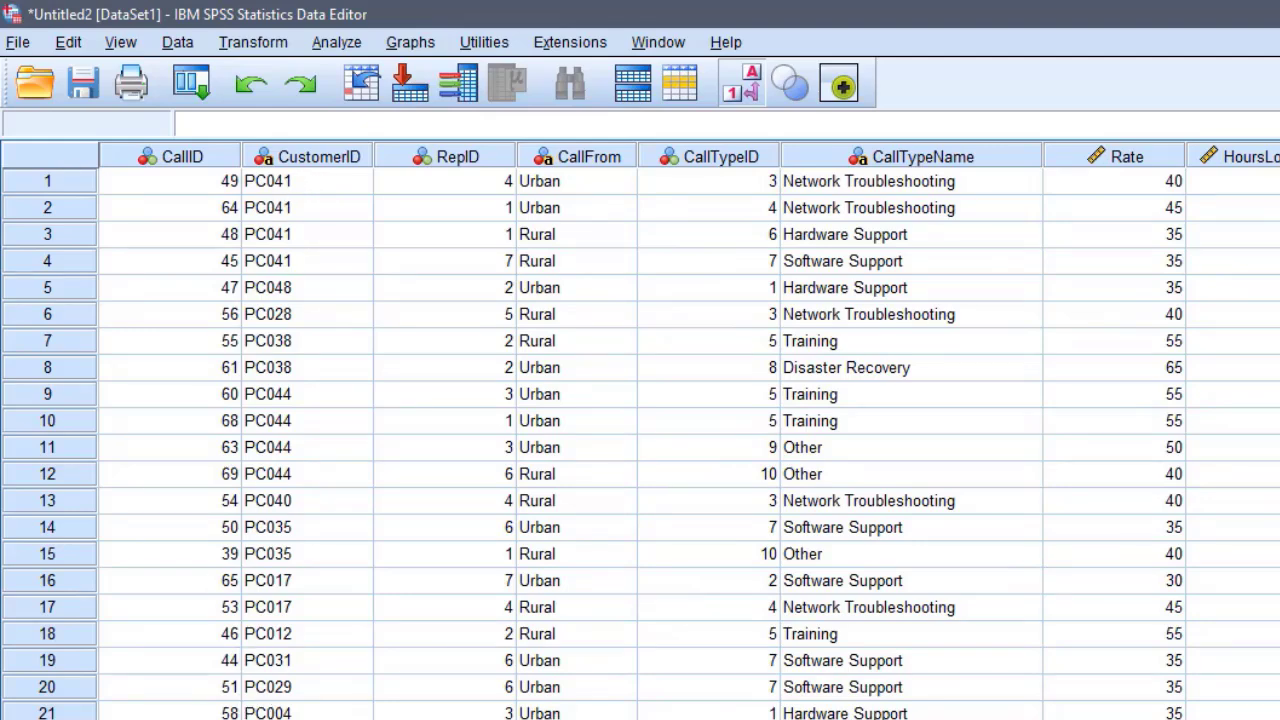
key(ctrl+t)
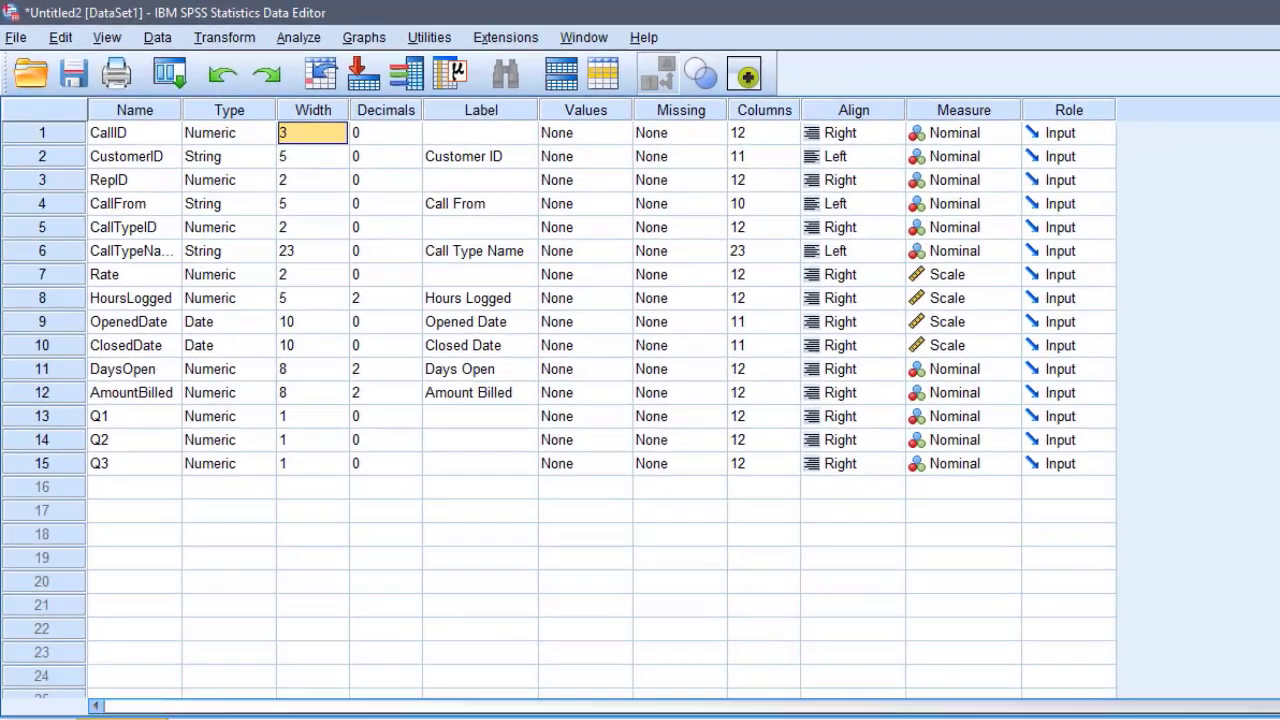
Review the variable definitions of the first_entry.sav dataset for comparison, and return to the imported dataset.
mouse_move(700, 694)
click(549, 627)
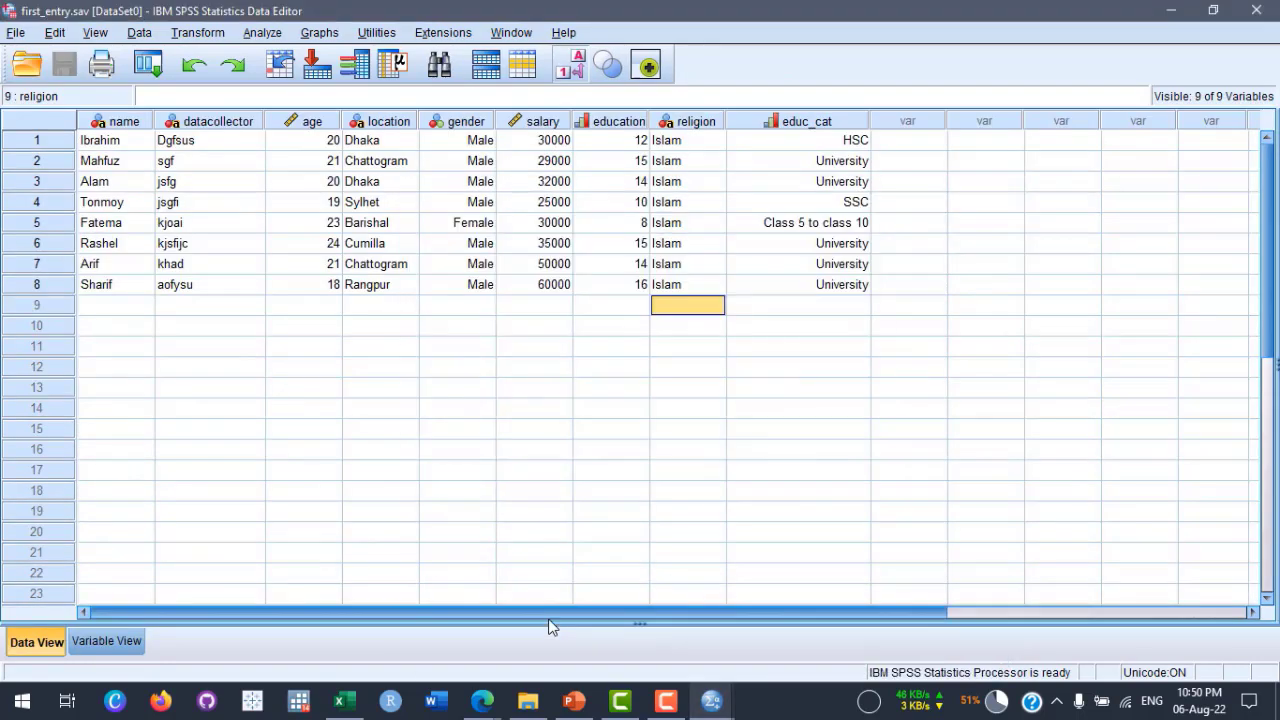
click(126, 643)
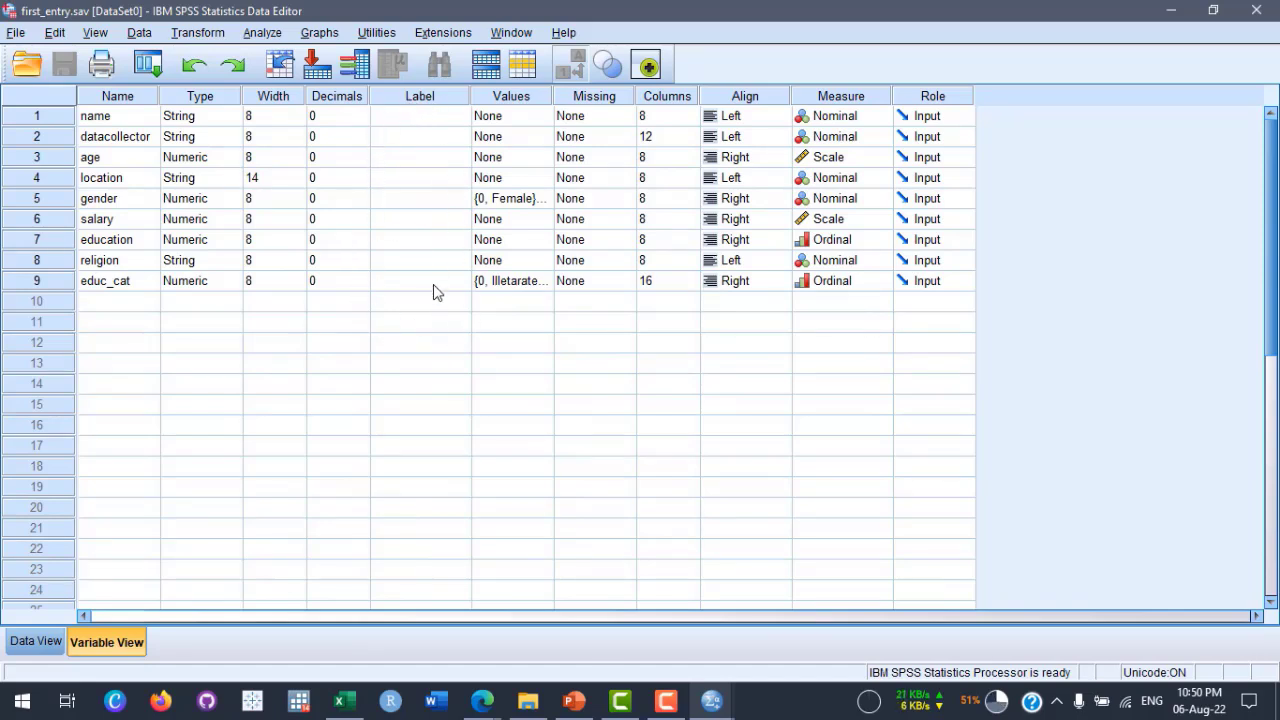
click(1168, 12)
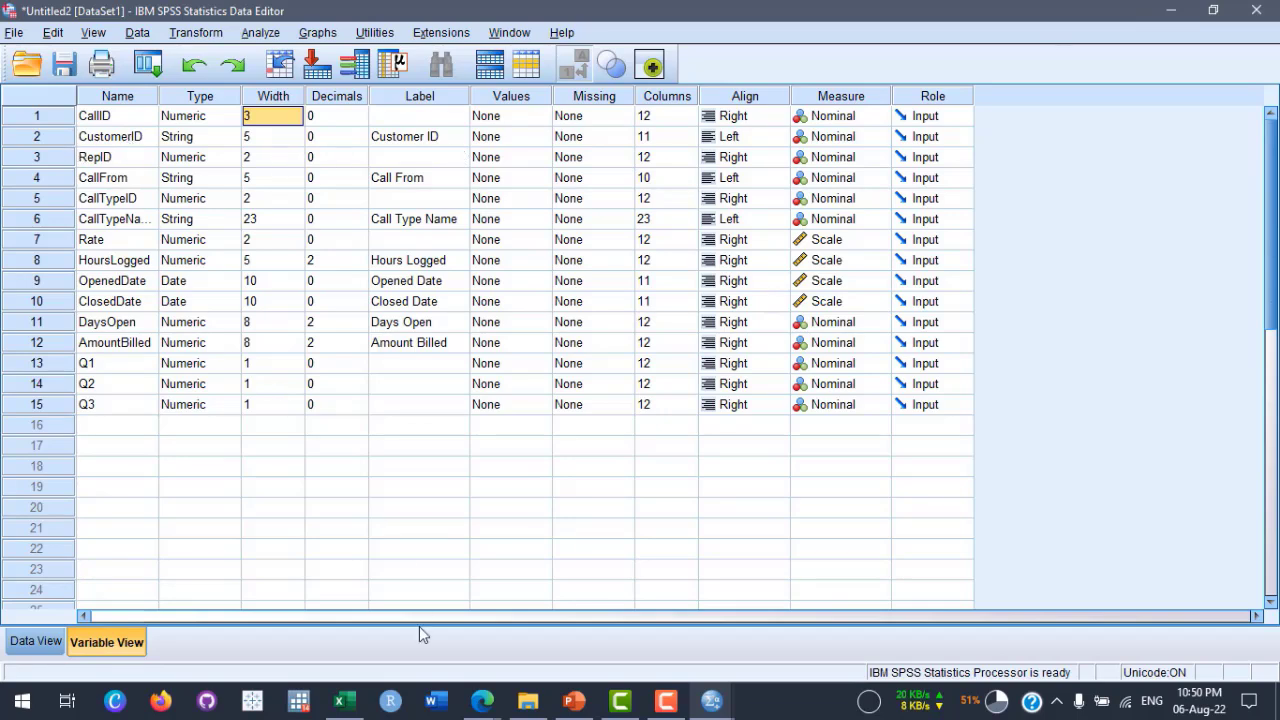
Check the Customer ID header in Excel, and widen the Name column in SPSS so that CallTypeName fits.
click(340, 700)
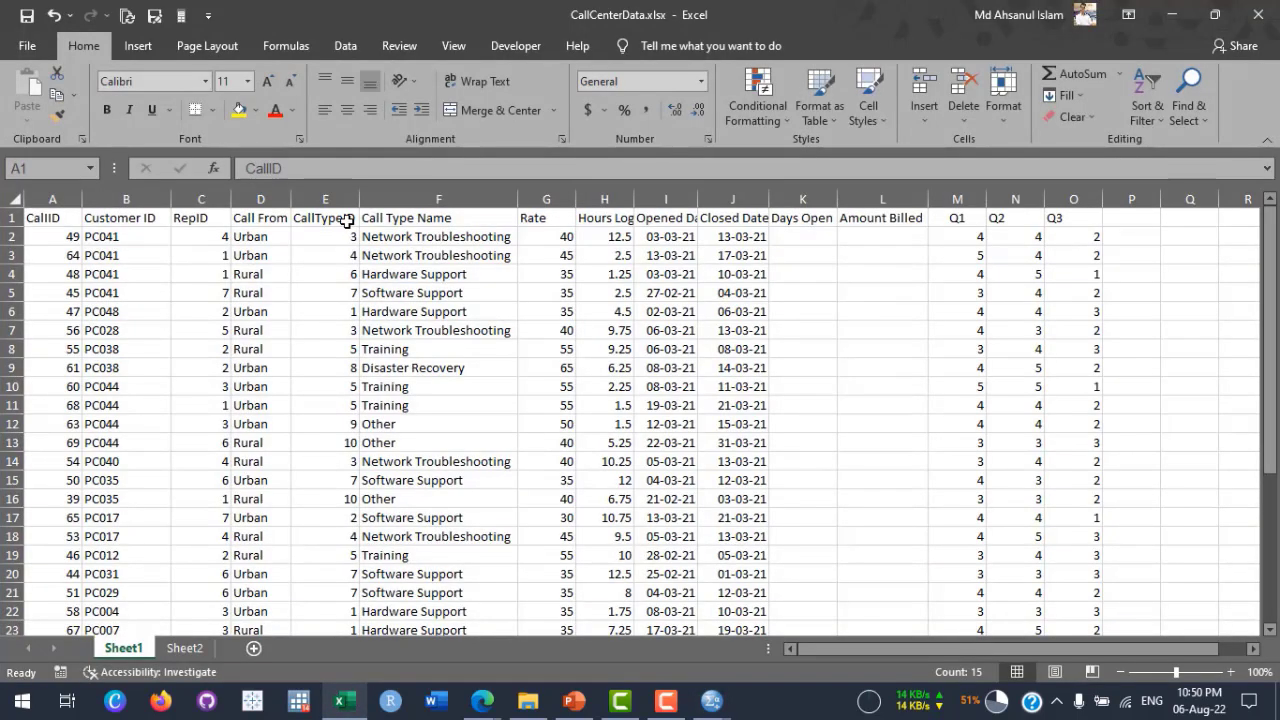
click(157, 219)
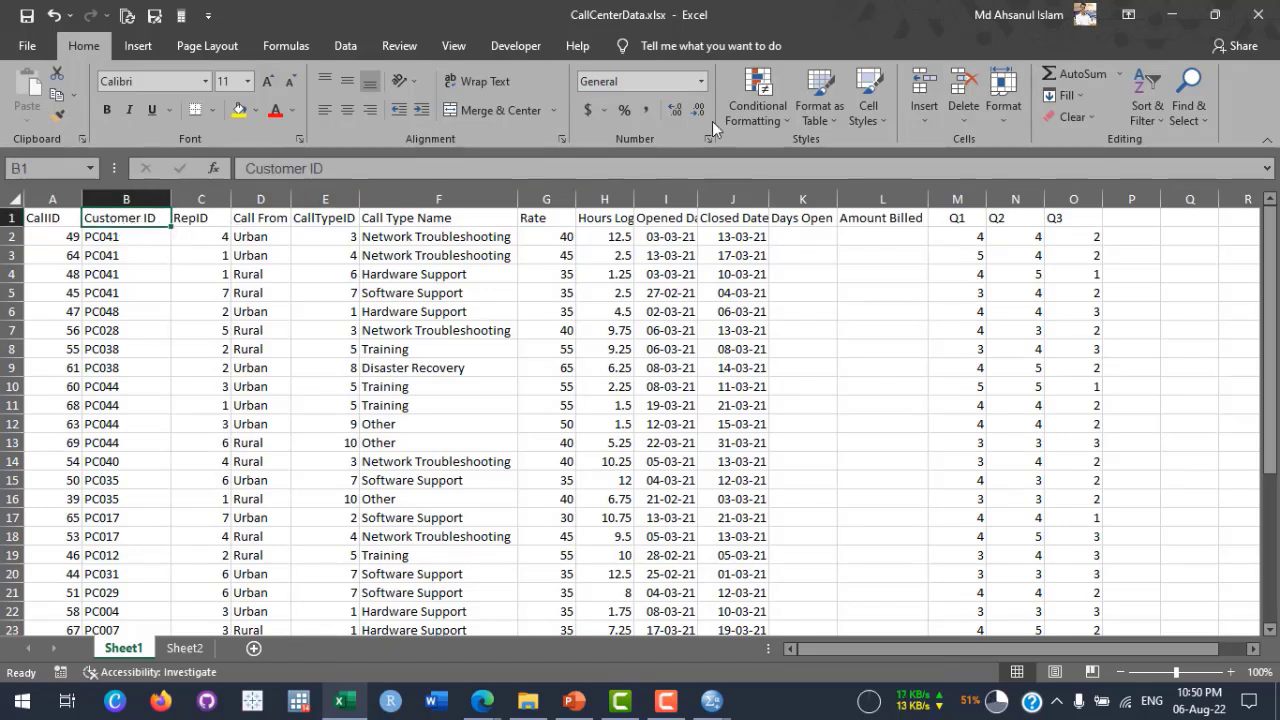
click(1170, 14)
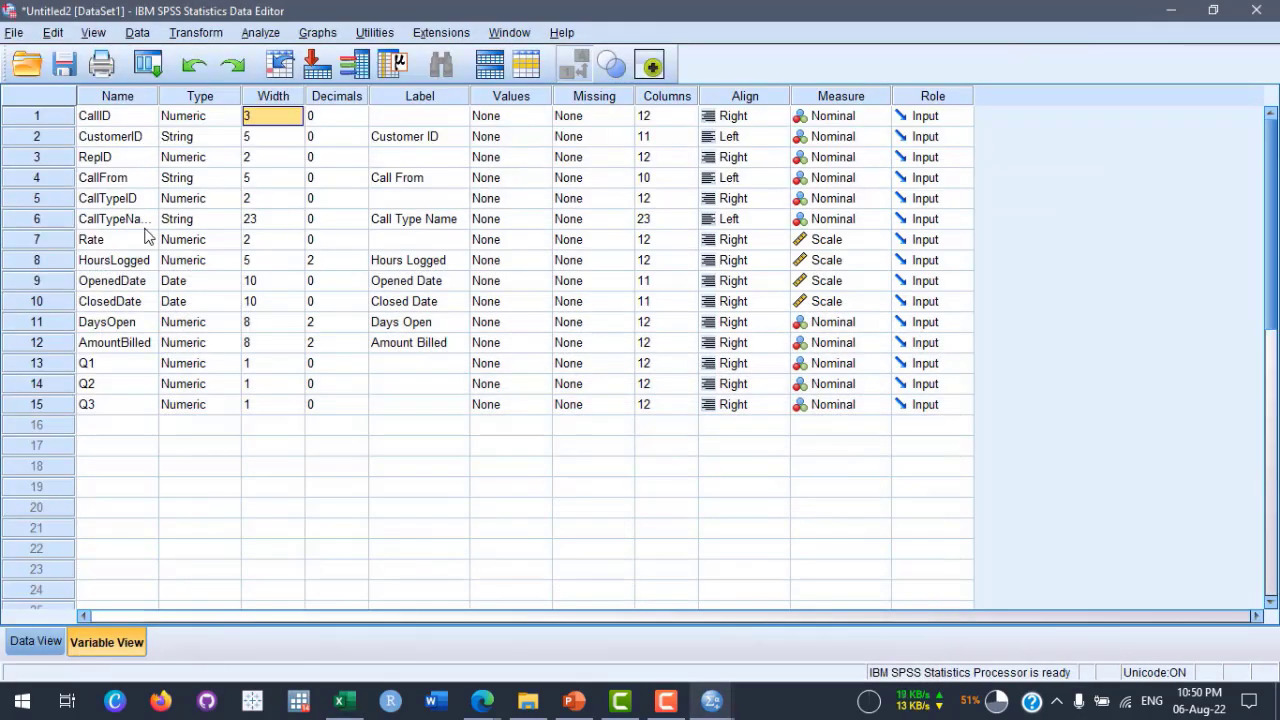
drag(157, 89, 212, 93)
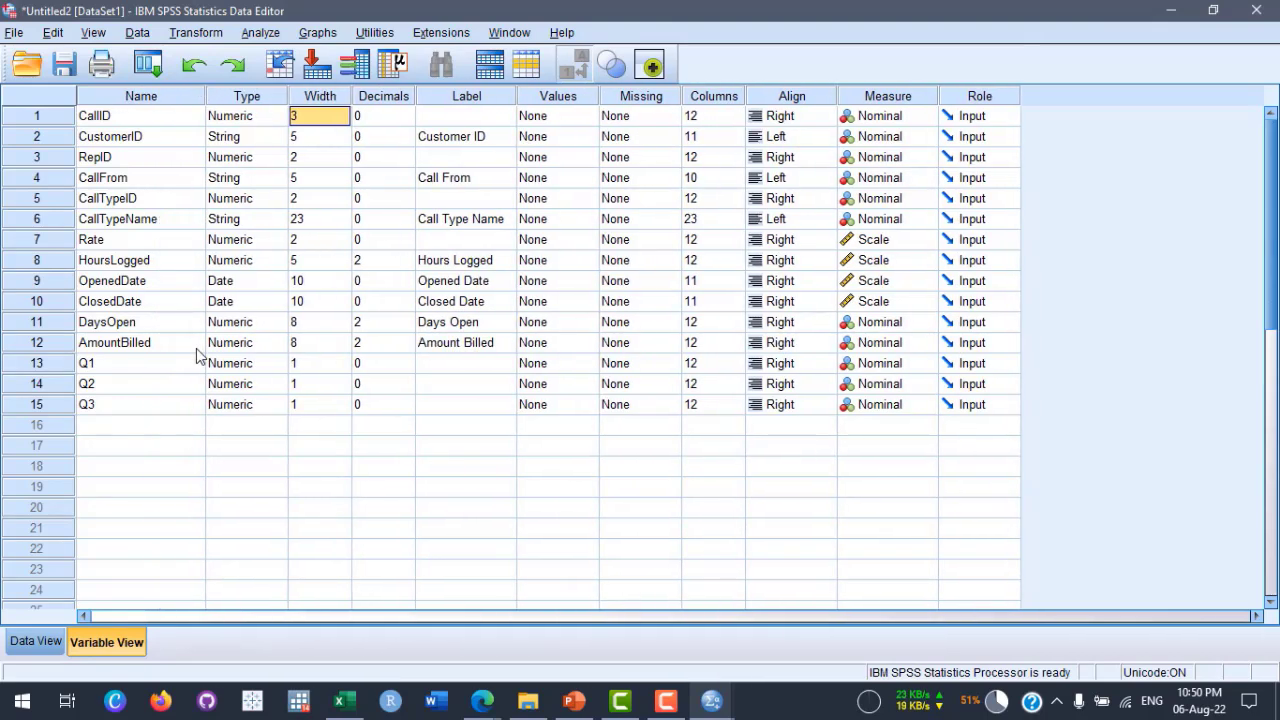
Try to add a variable named From Location in row 16, and go back to the CustomerID variable's name.
click(168, 426)
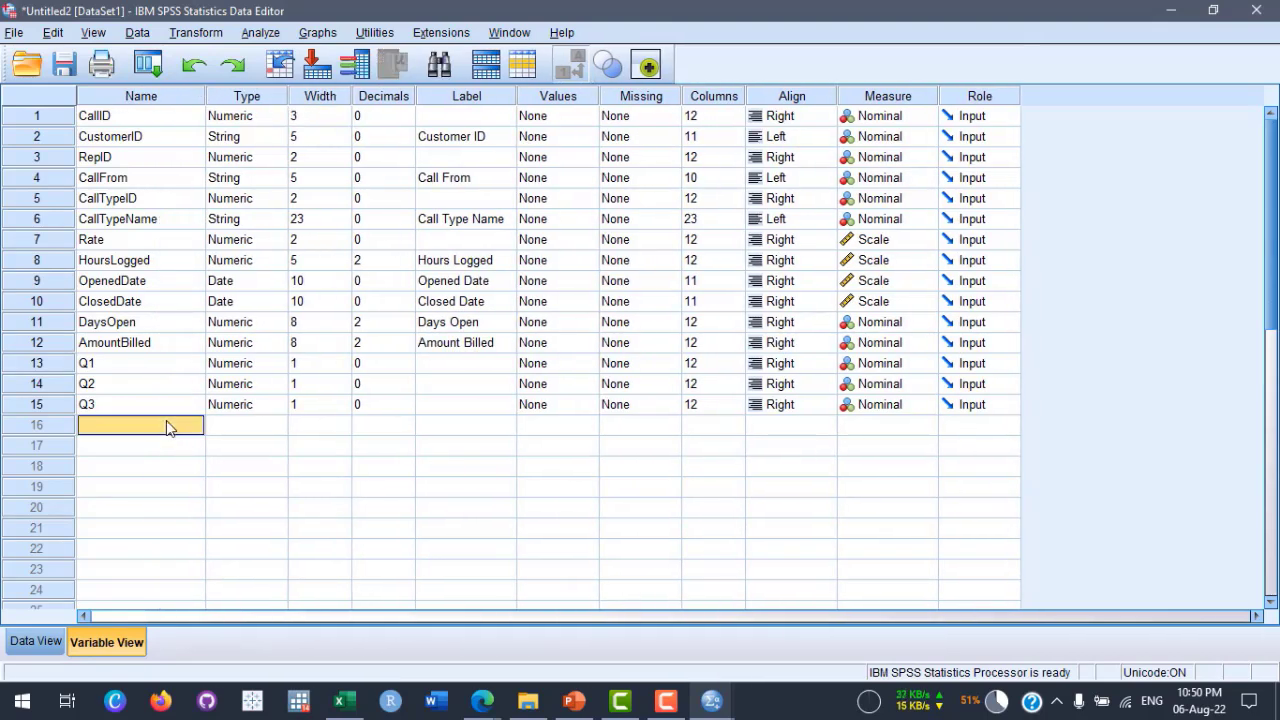
text(From Location)
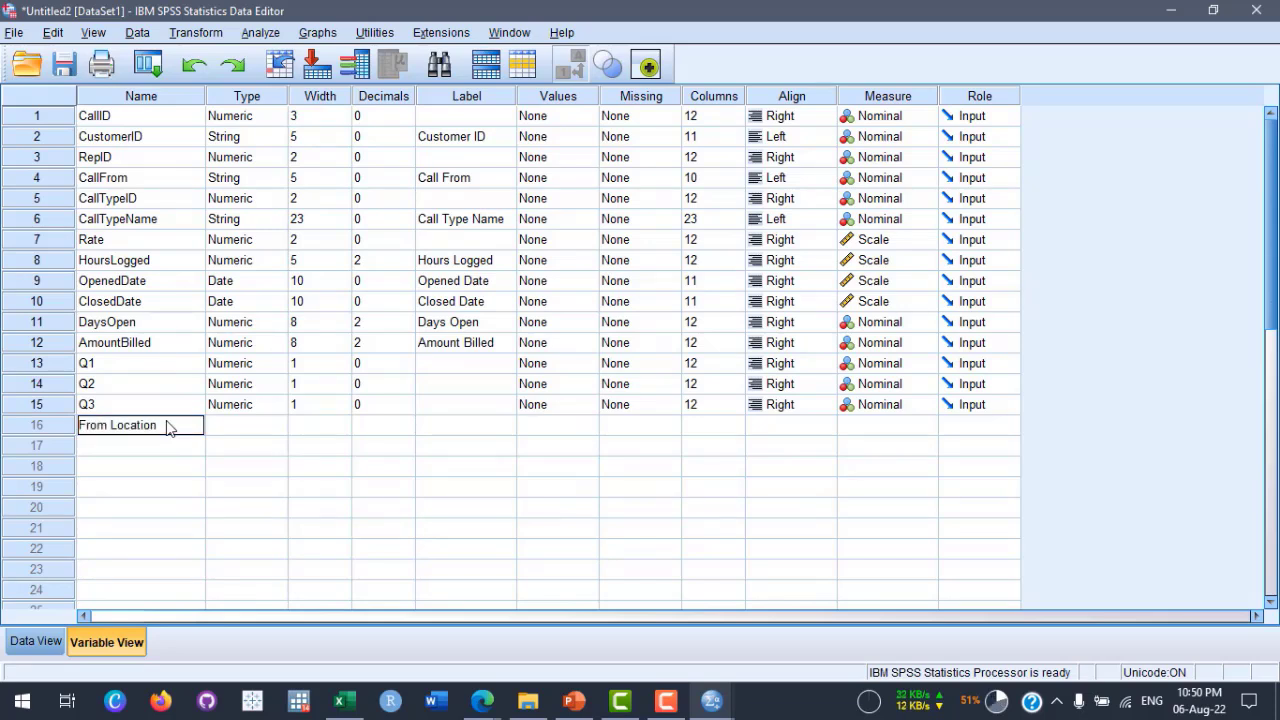
key(Return)
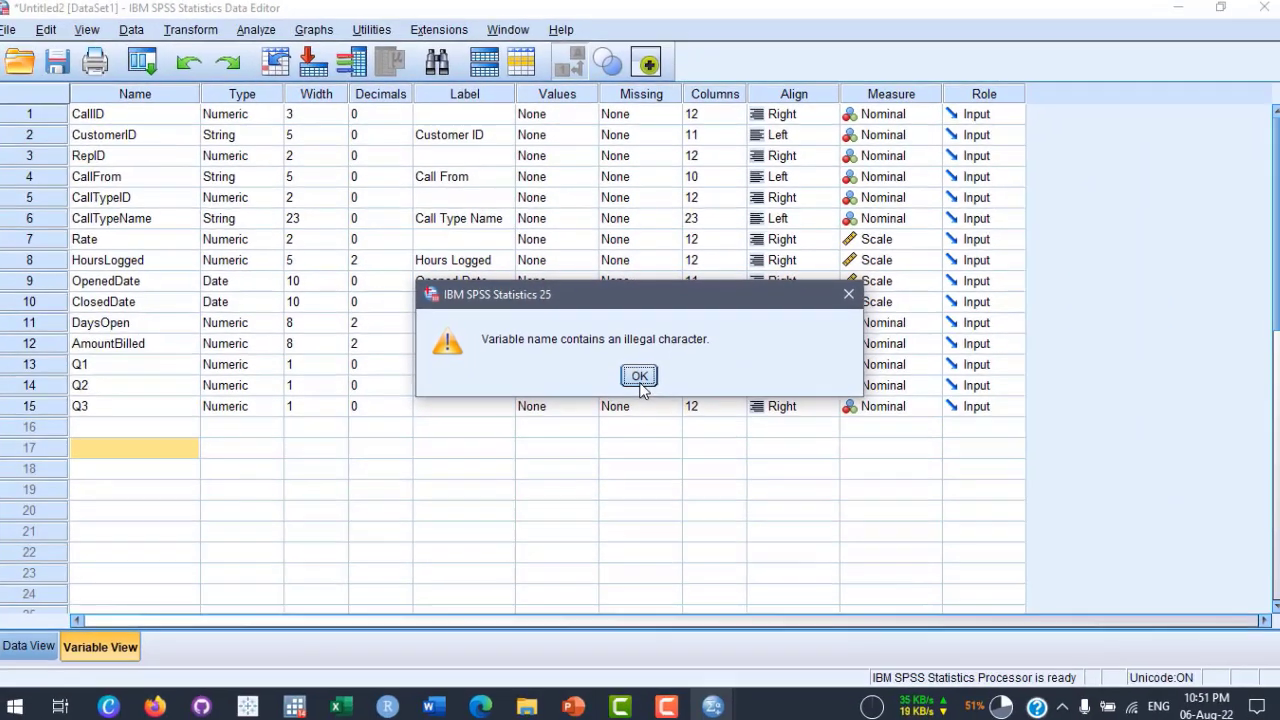
click(651, 443)
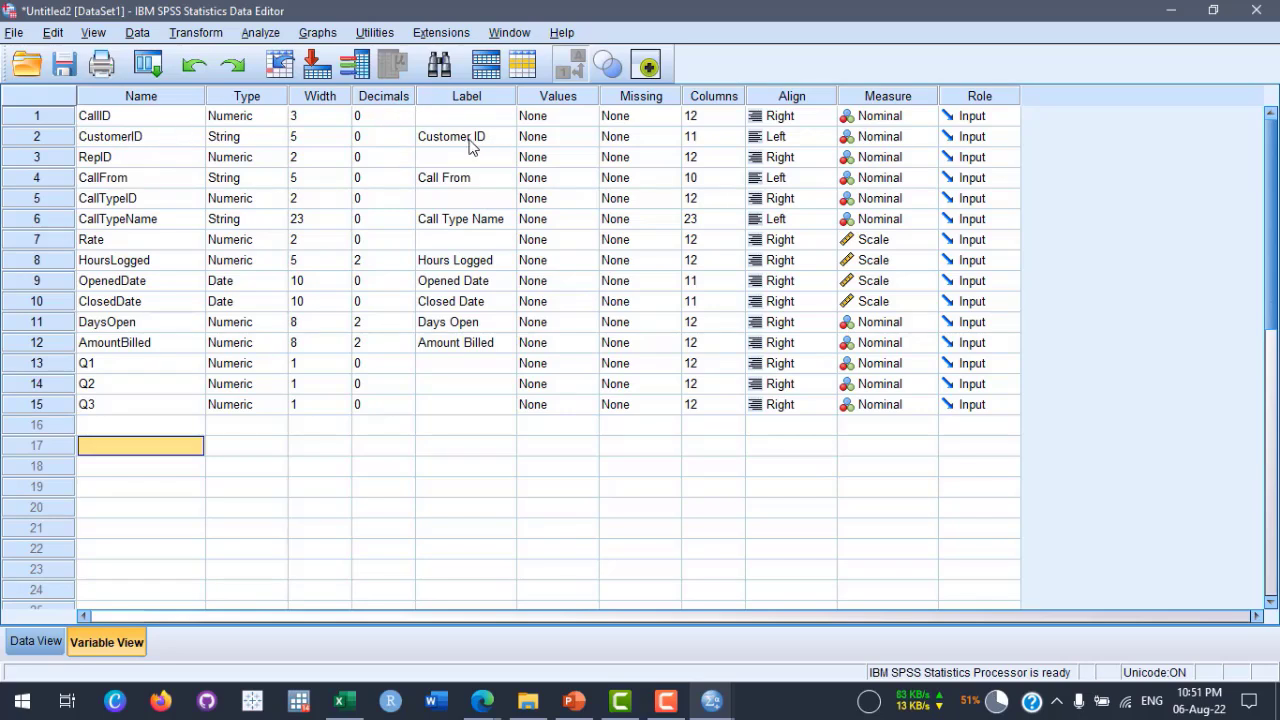
click(167, 139)
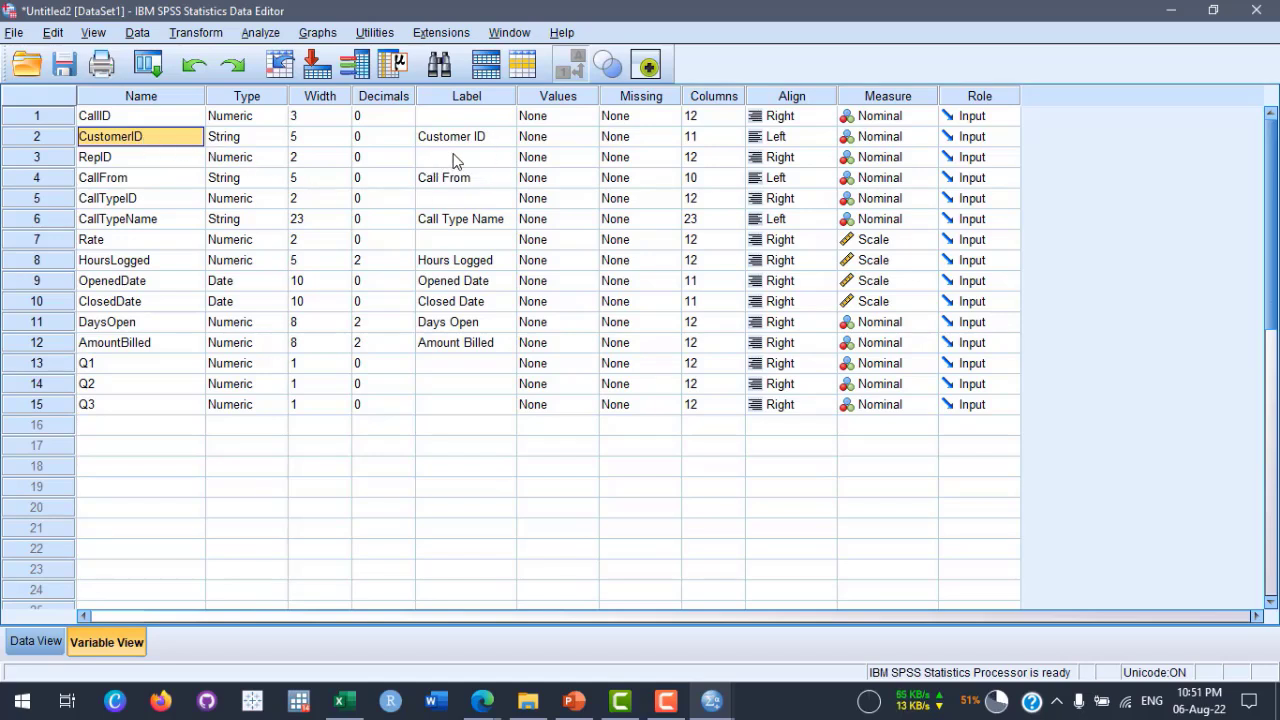
Switch to the first_entry.sav dataset and run a Descriptives analysis on the age variable.
mouse_move(710, 705)
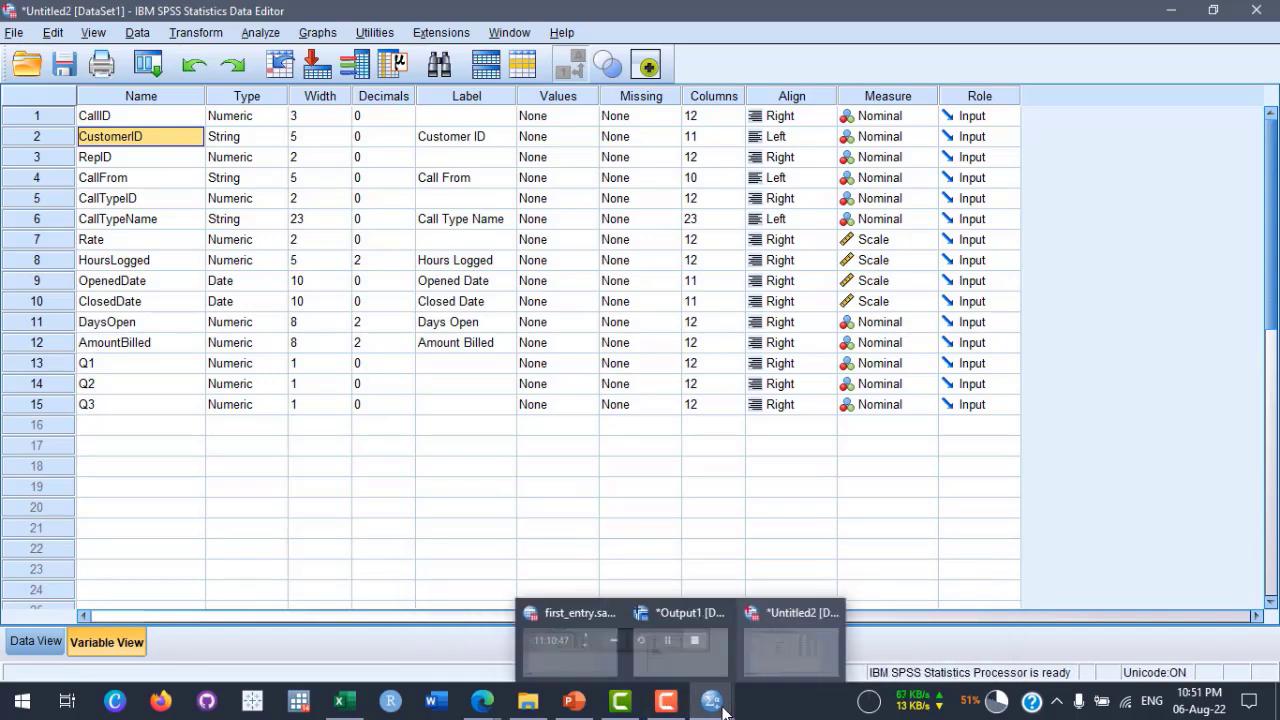
click(535, 624)
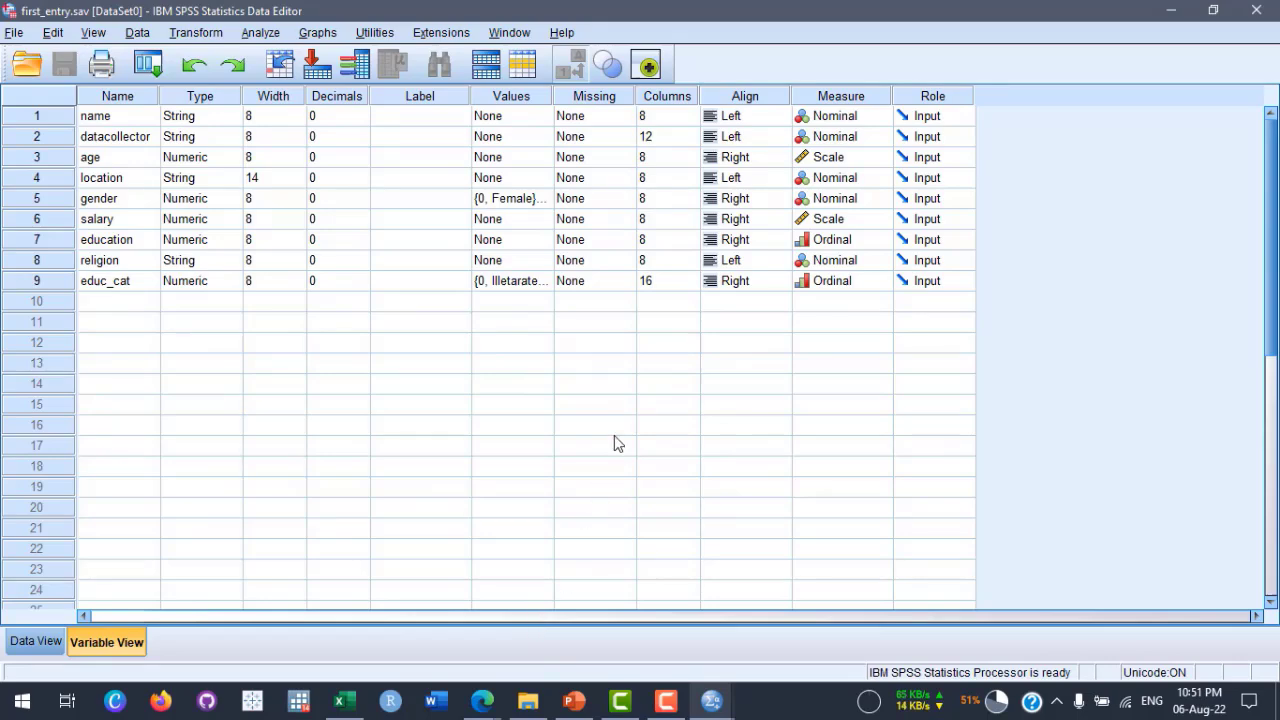
click(46, 641)
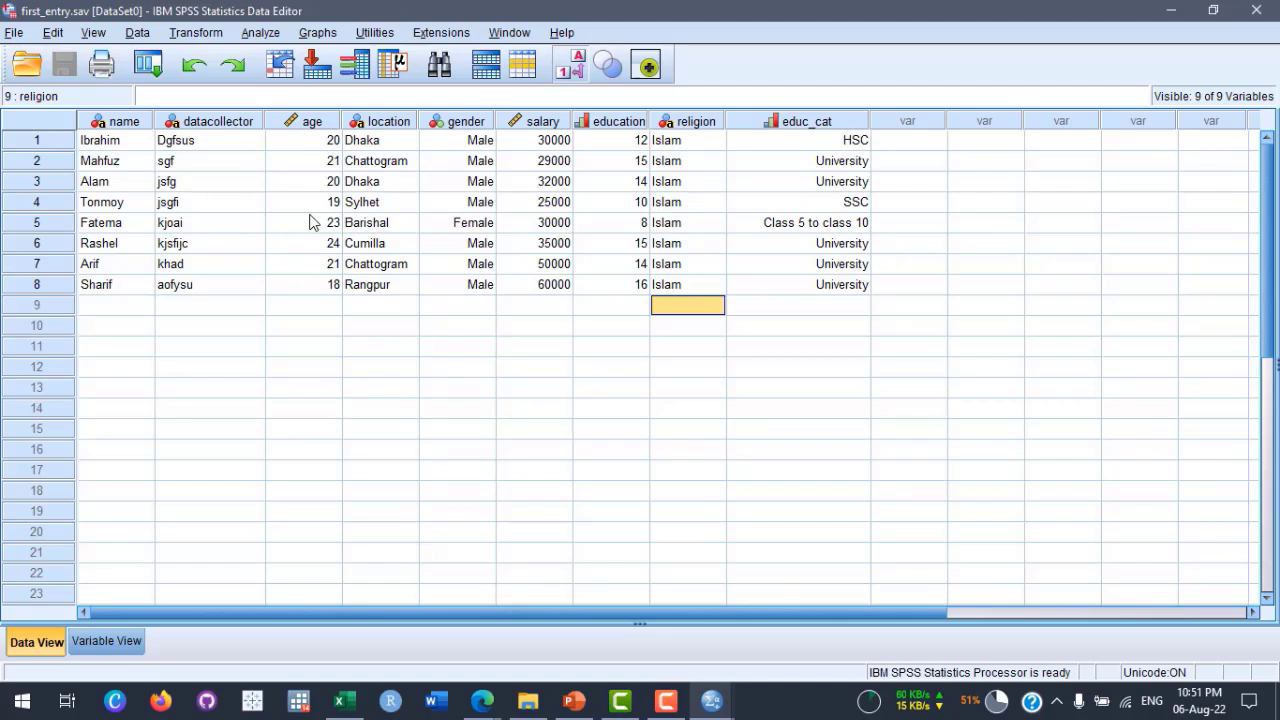
click(272, 37)
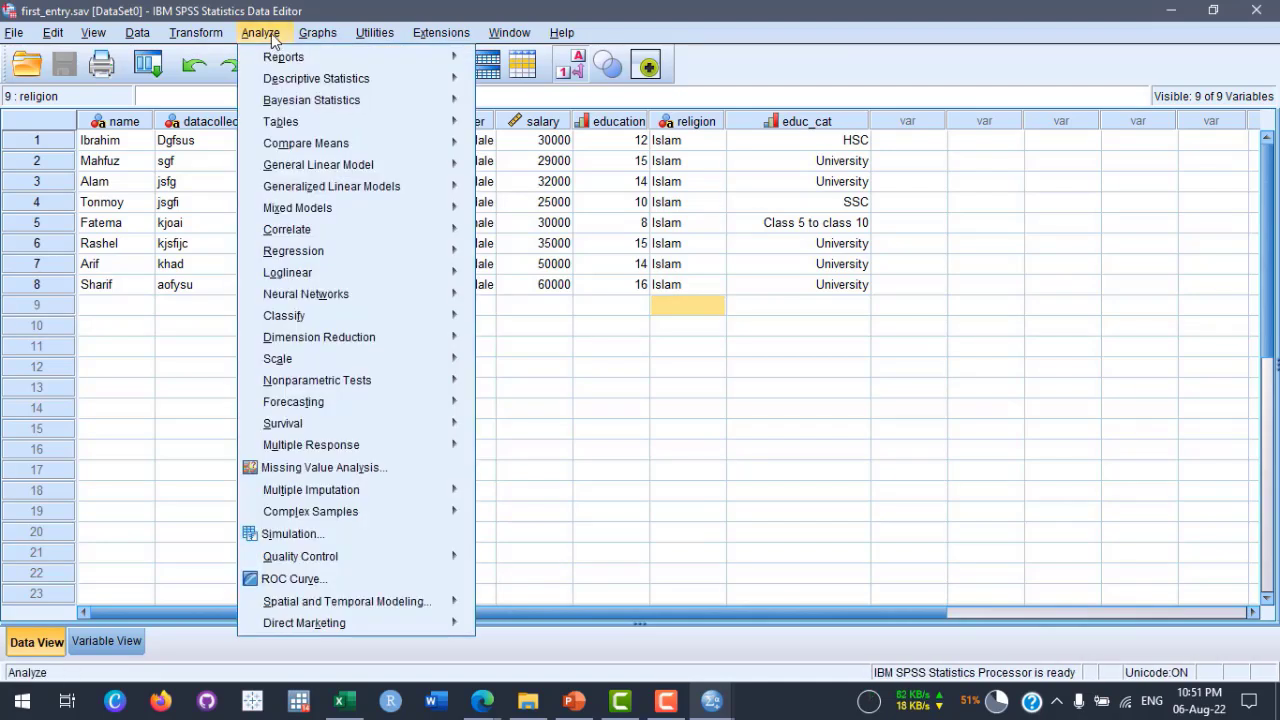
mouse_move(275, 88)
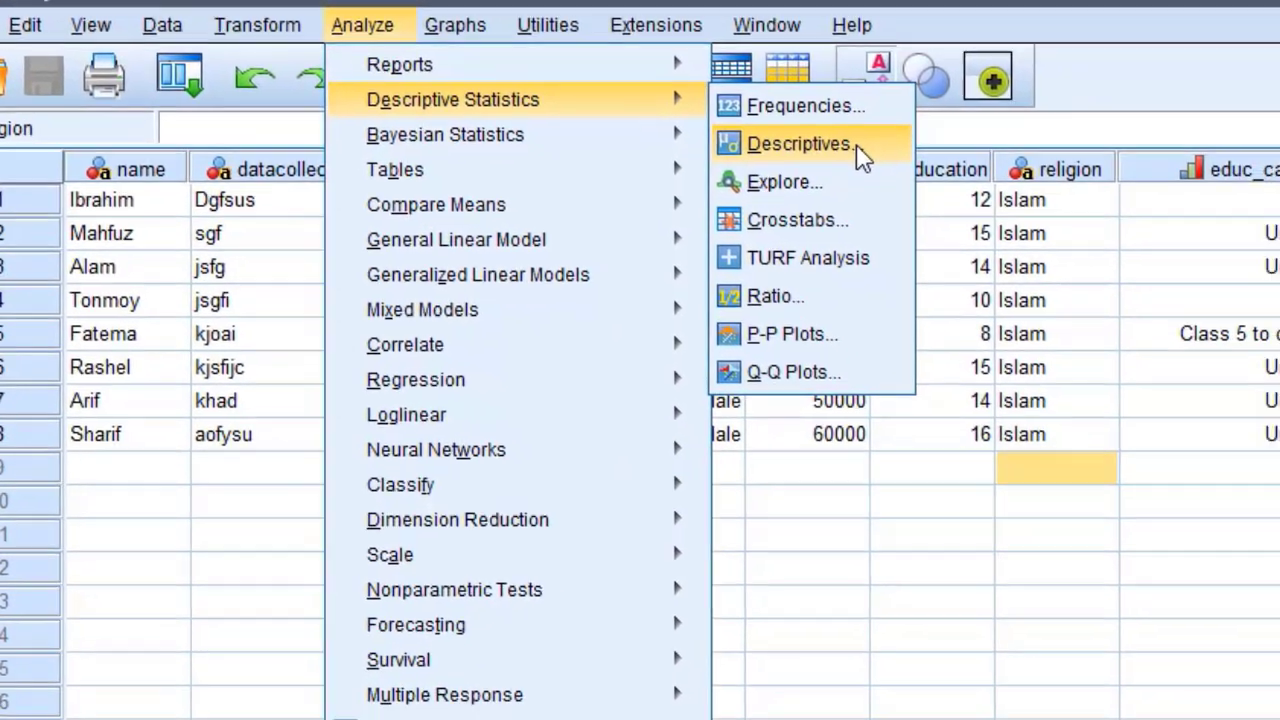
click(856, 144)
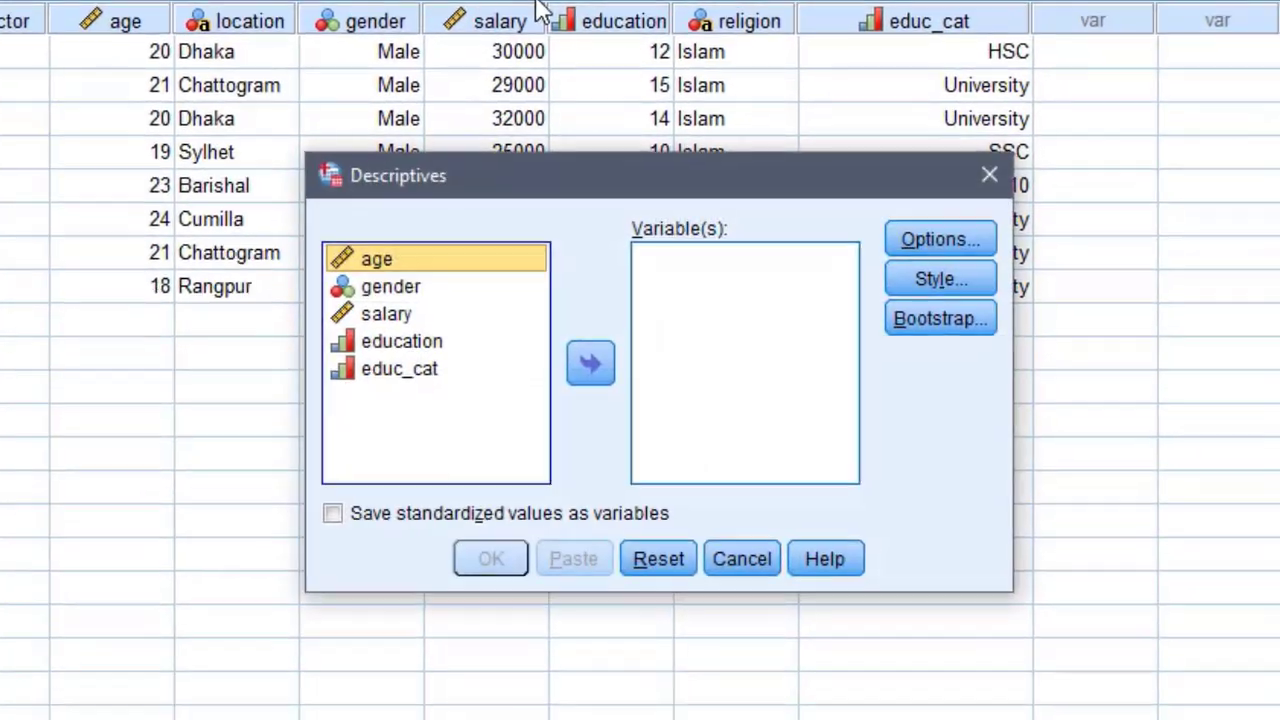
mouse_move(580, 160)
mouse_down()
mouse_move(594, 194)
mouse_move(573, 155)
mouse_up()
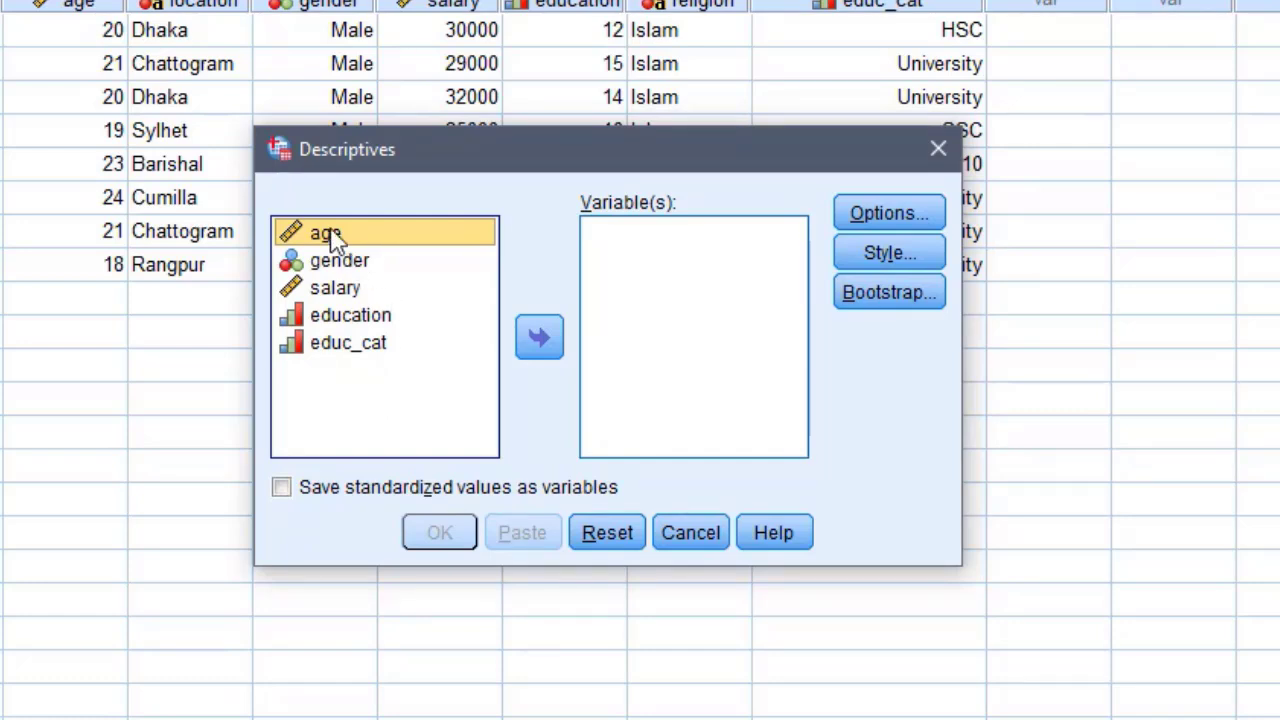
click(539, 340)
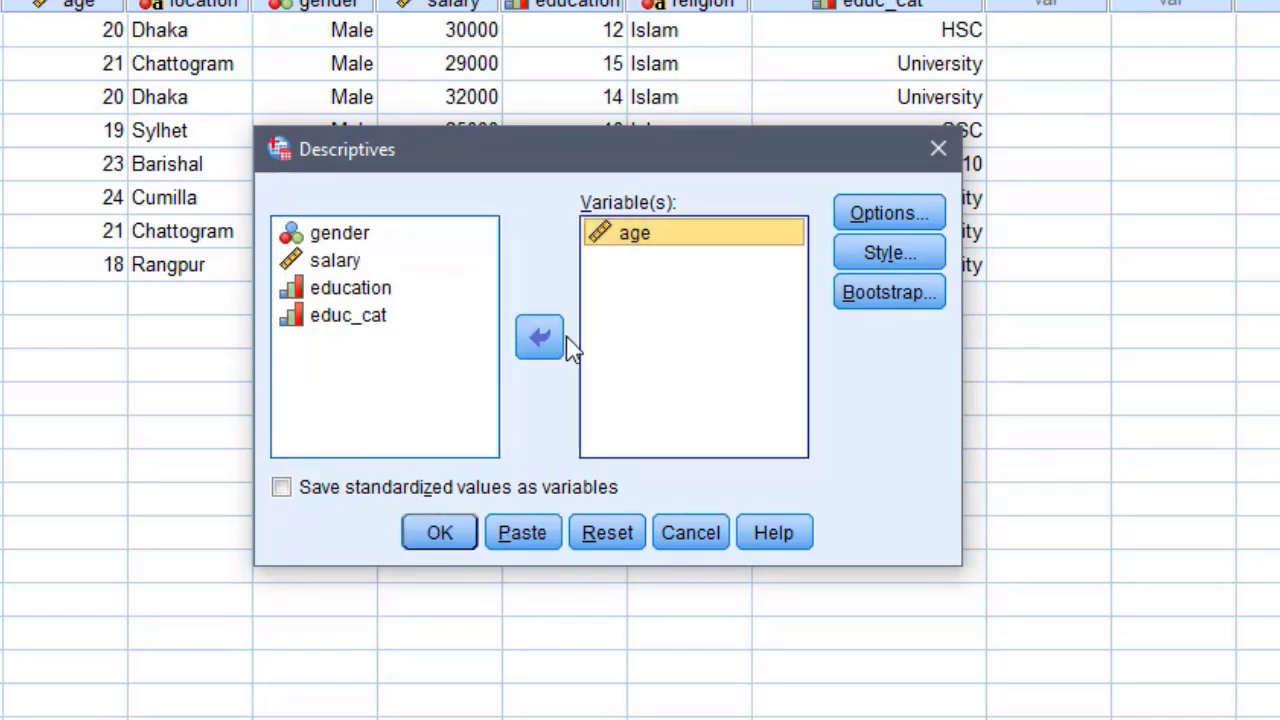
click(440, 533)
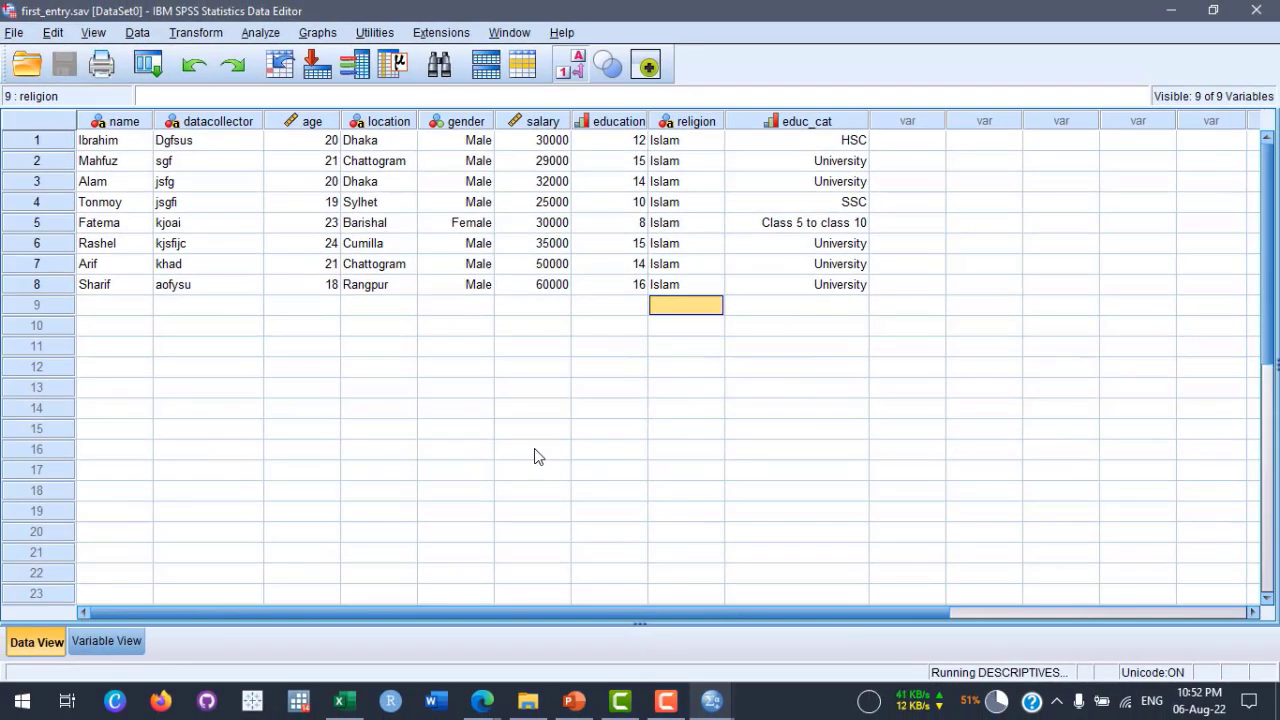
Examine the Descriptive Statistics table for age in the output viewer, and preview the other open SPSS windows.
click(516, 40)
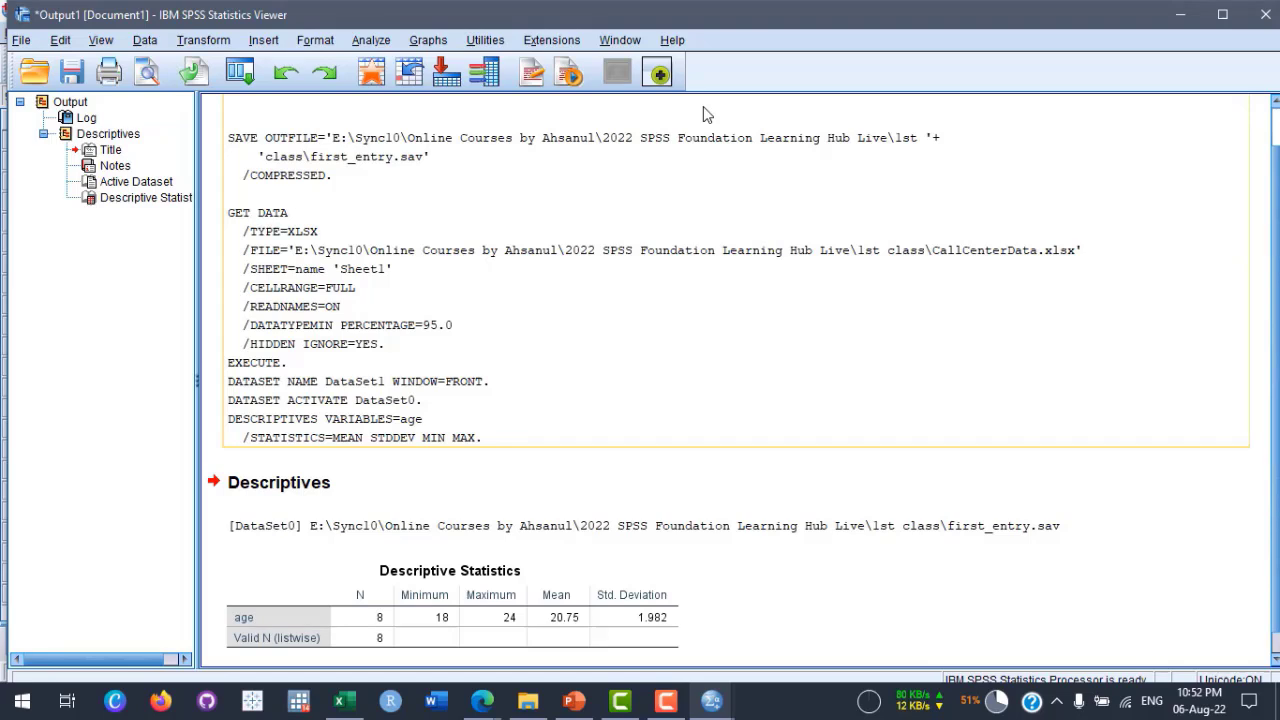
scroll(524, 180, down, 1)
click(605, 502)
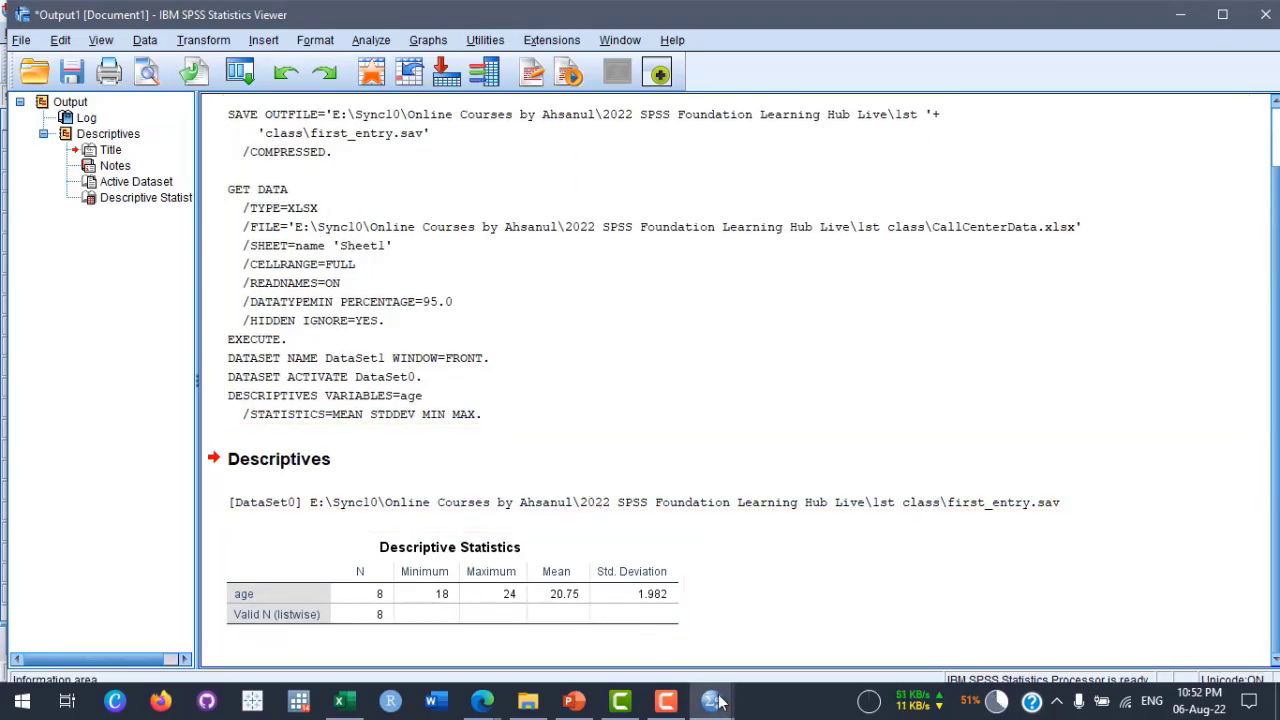
mouse_move(716, 705)
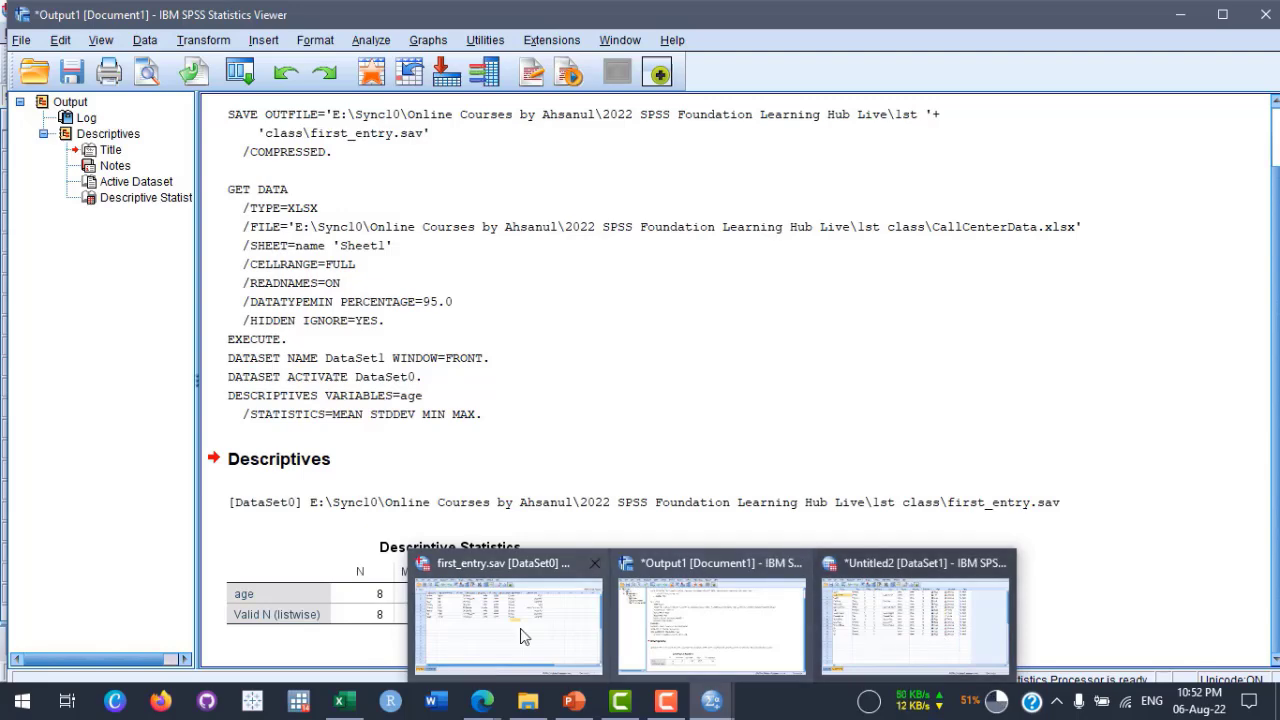
mouse_move(520, 636)
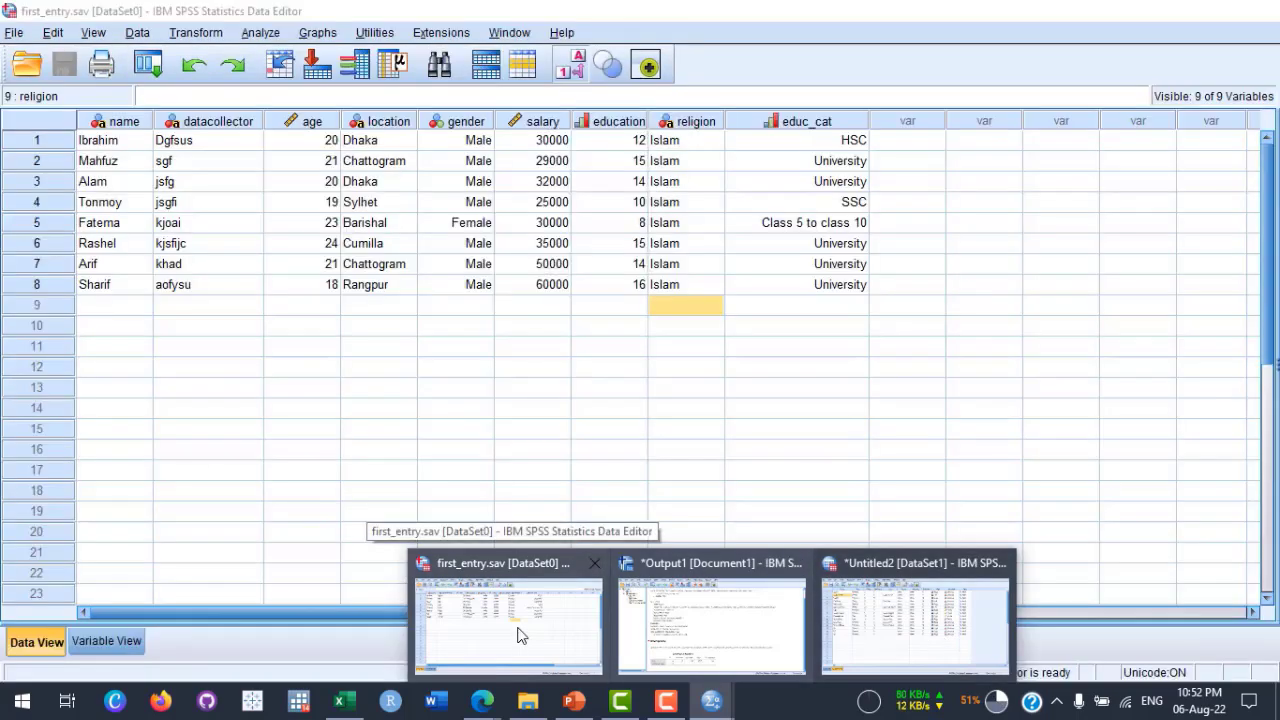
mouse_move(707, 642)
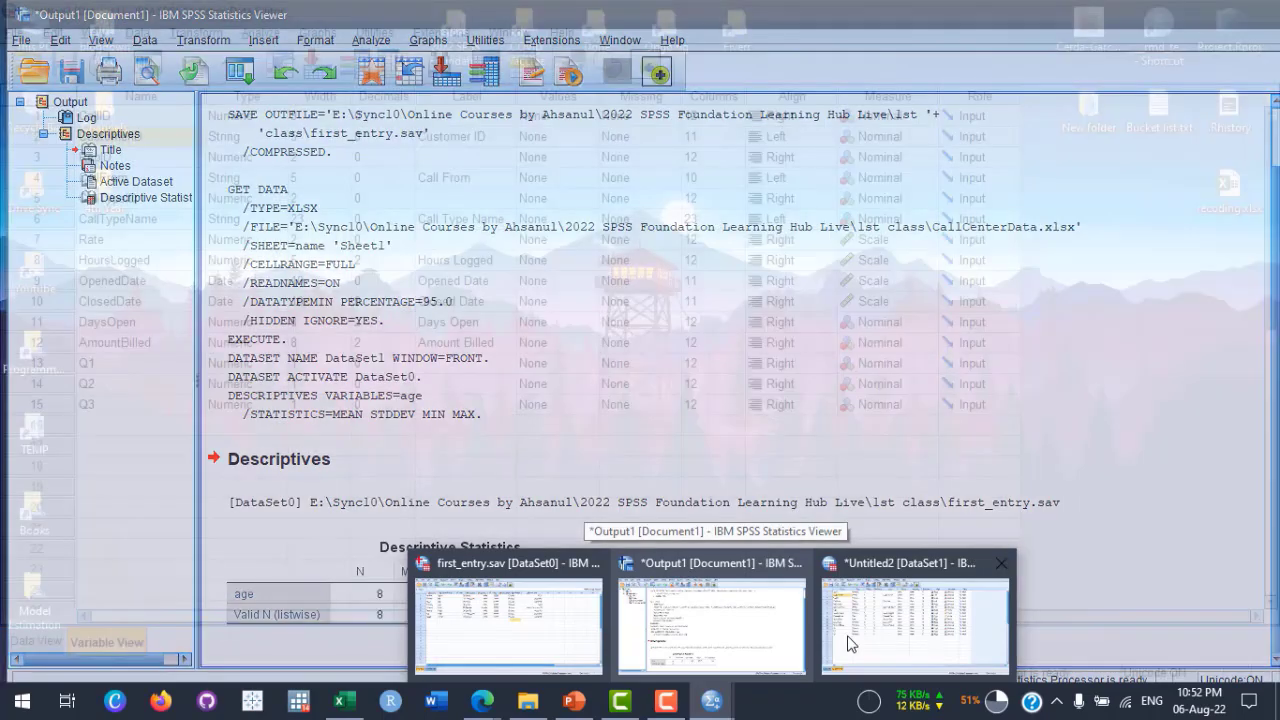
mouse_move(885, 647)
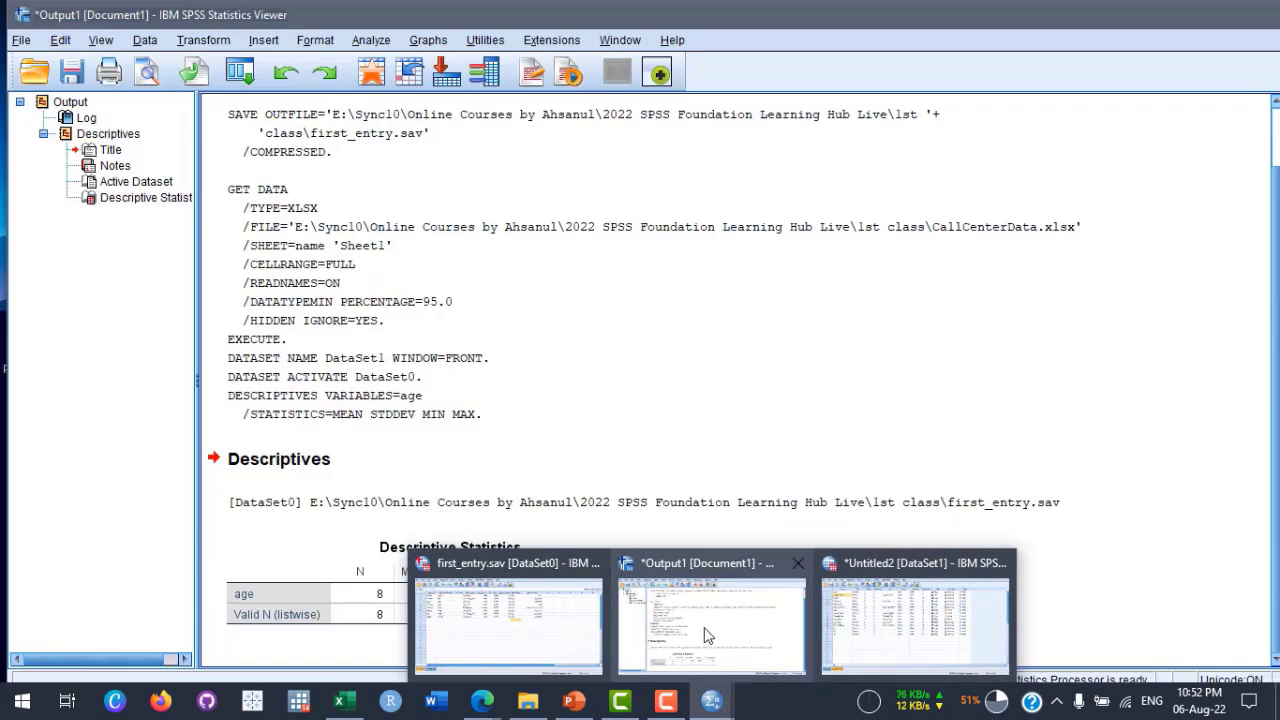
click(705, 635)
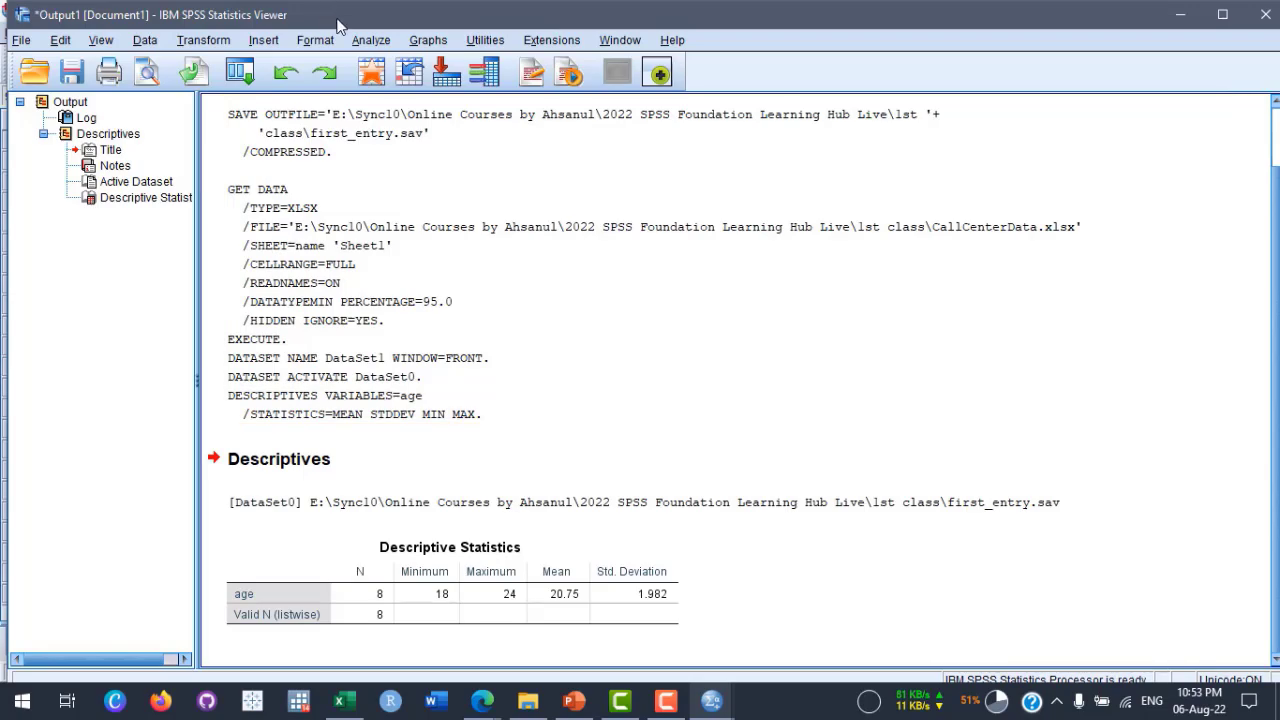
Move the output viewer aside to compare it with the first_entry.sav data, maximize it, and restore it to a floating window.
drag(650, 14, 695, 248)
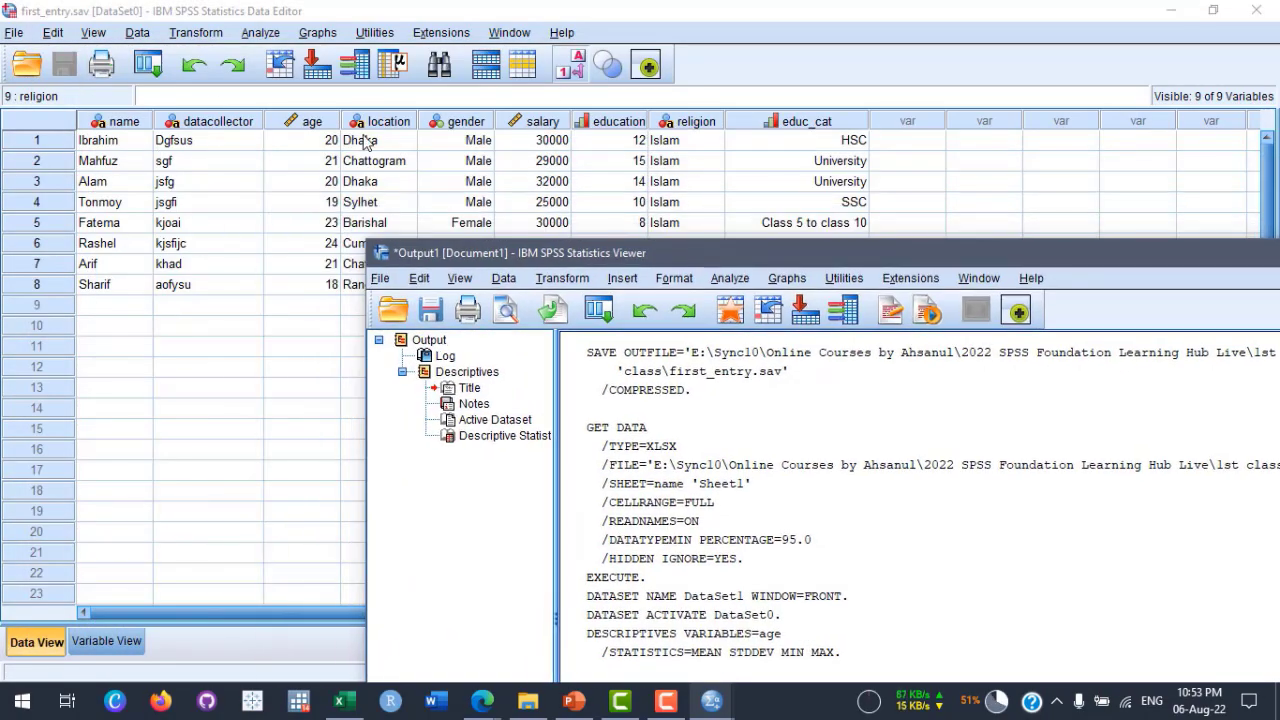
drag(852, 258, 516, 38)
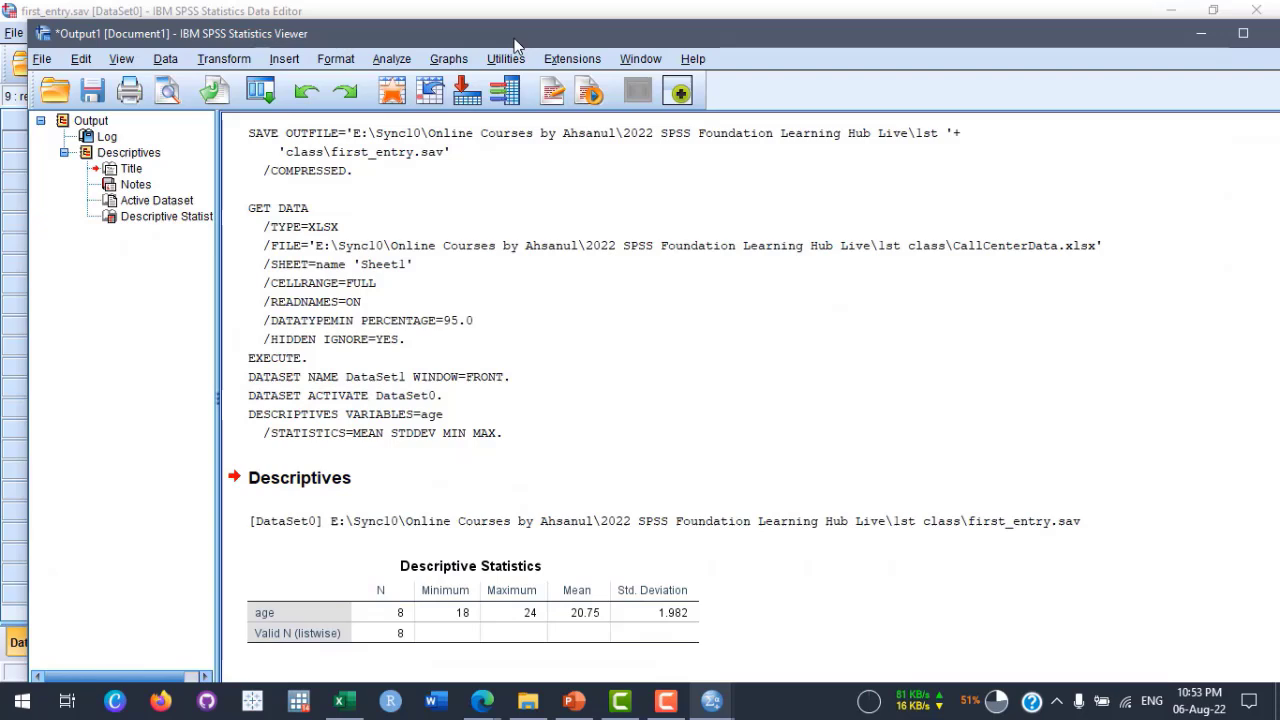
click(1243, 33)
click(261, 589)
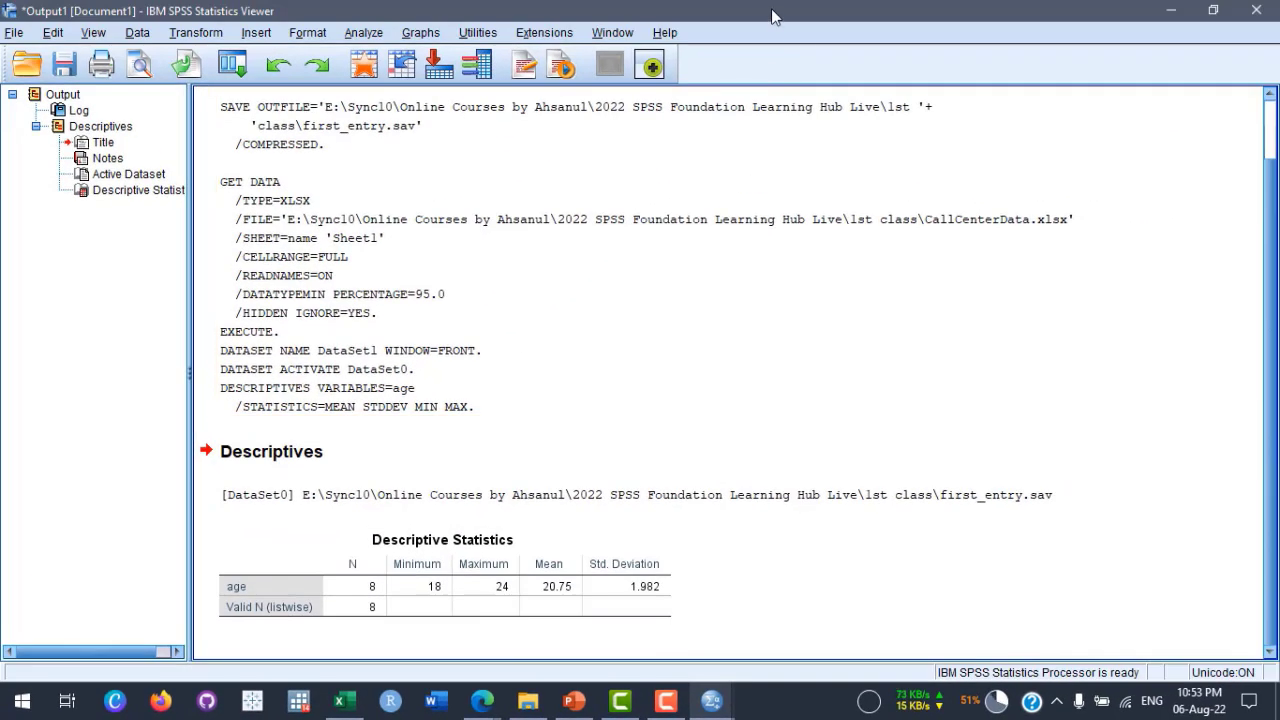
drag(771, 15, 830, 62)
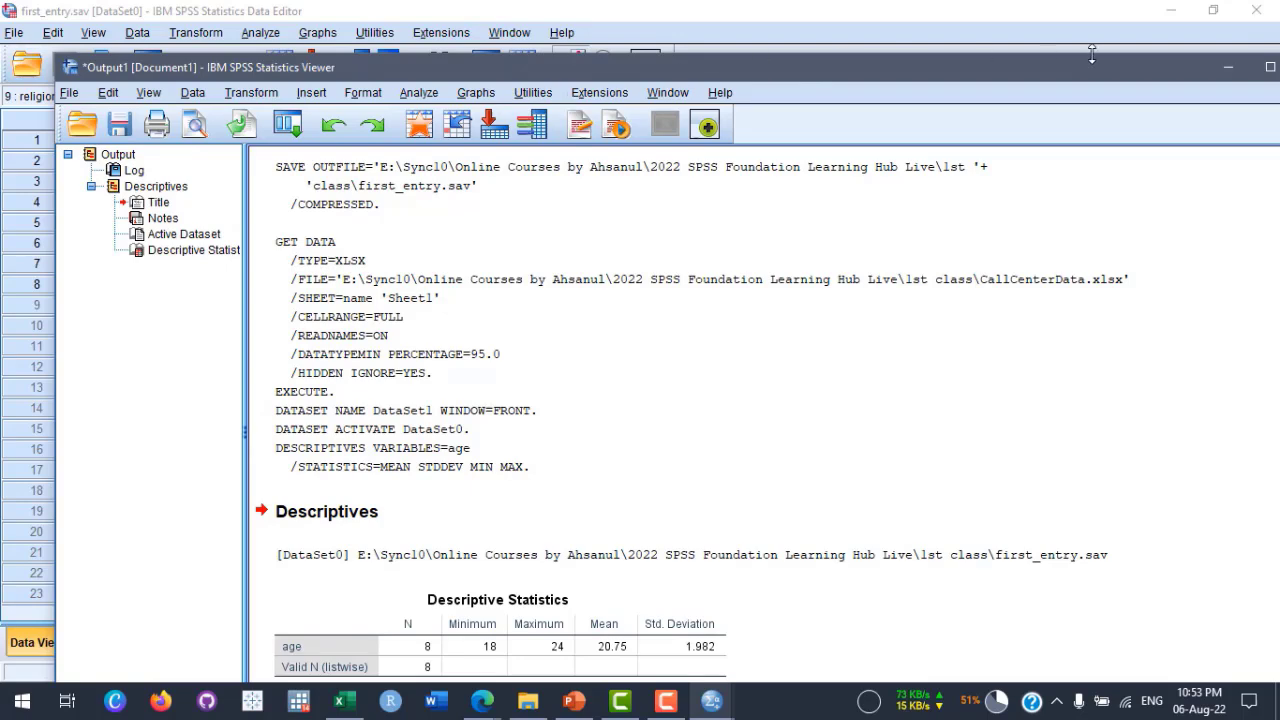
Maximize the output viewer and return to the first_entry.sav data editor.
drag(1093, 63, 1046, 26)
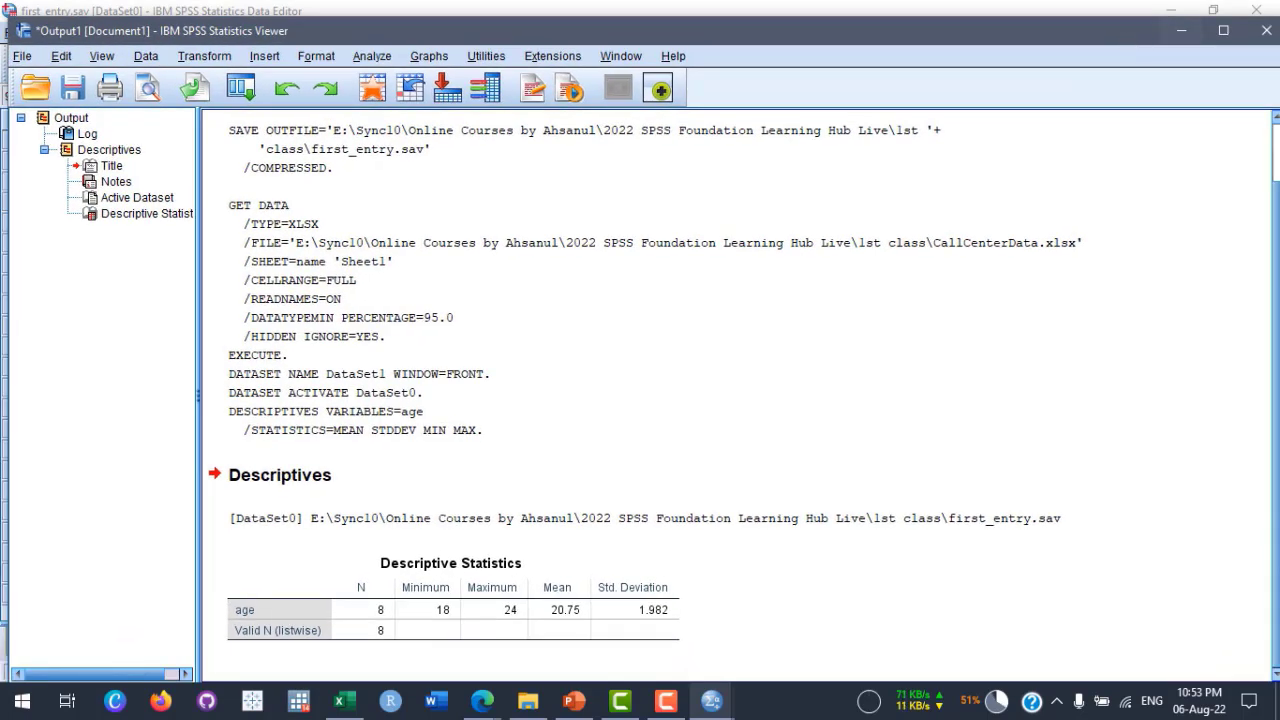
click(1223, 31)
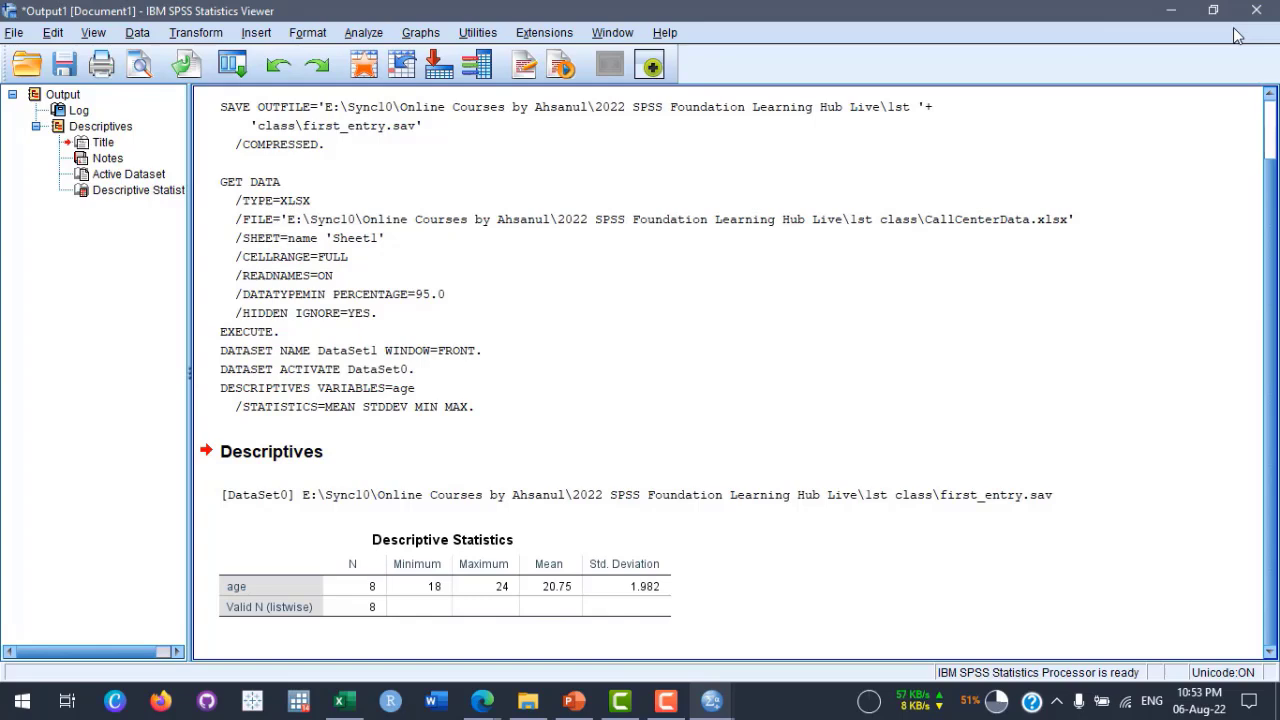
click(364, 70)
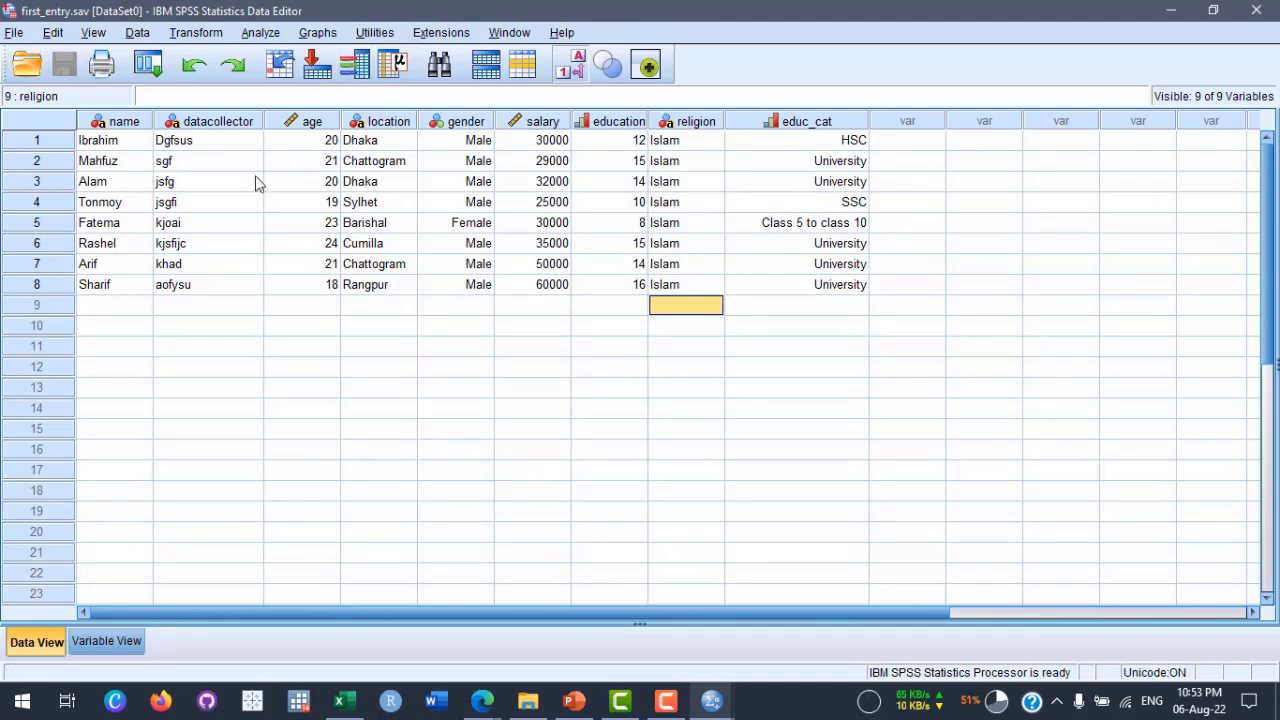
Give the age variable the label Respondent's Age in the variable definitions.
click(101, 650)
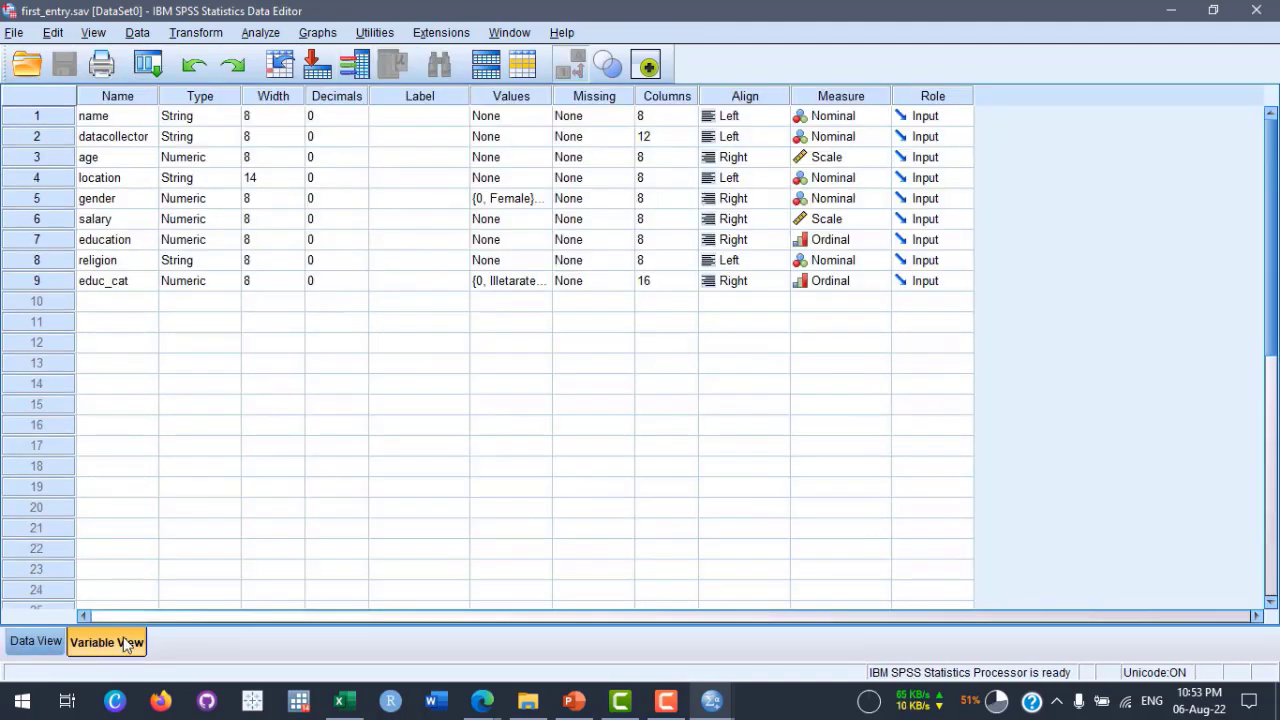
click(410, 160)
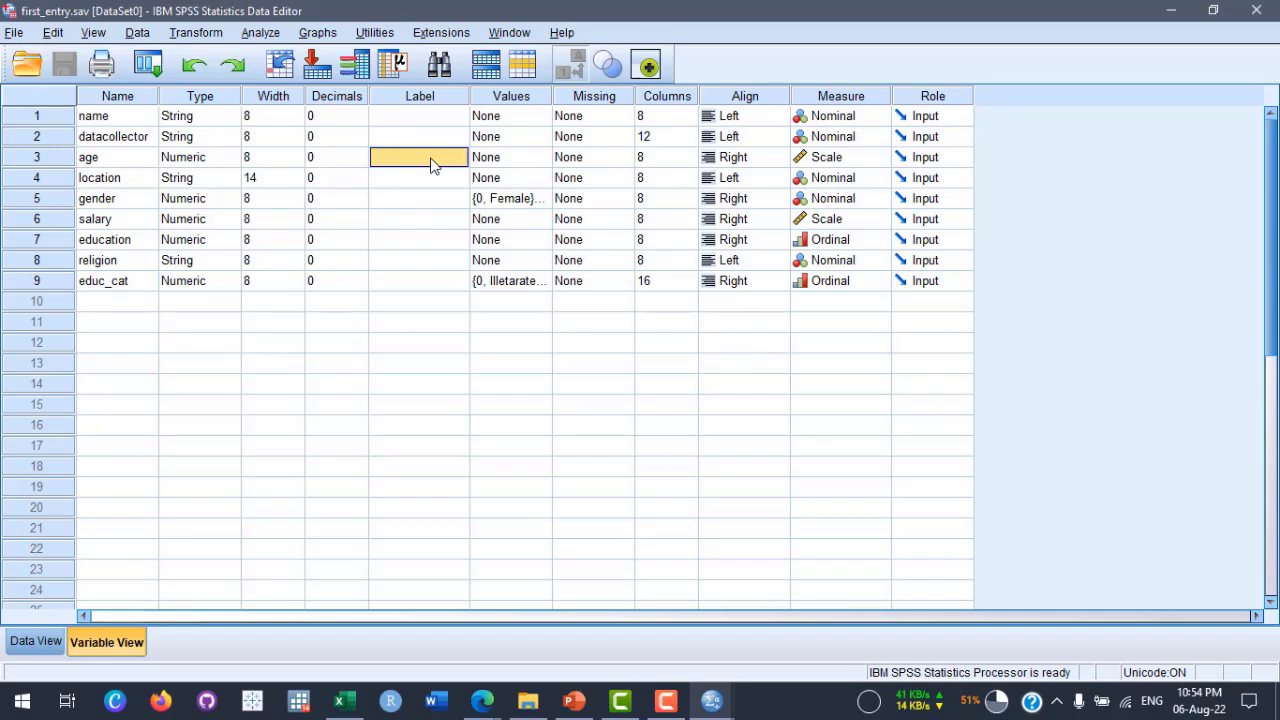
text(Responde)
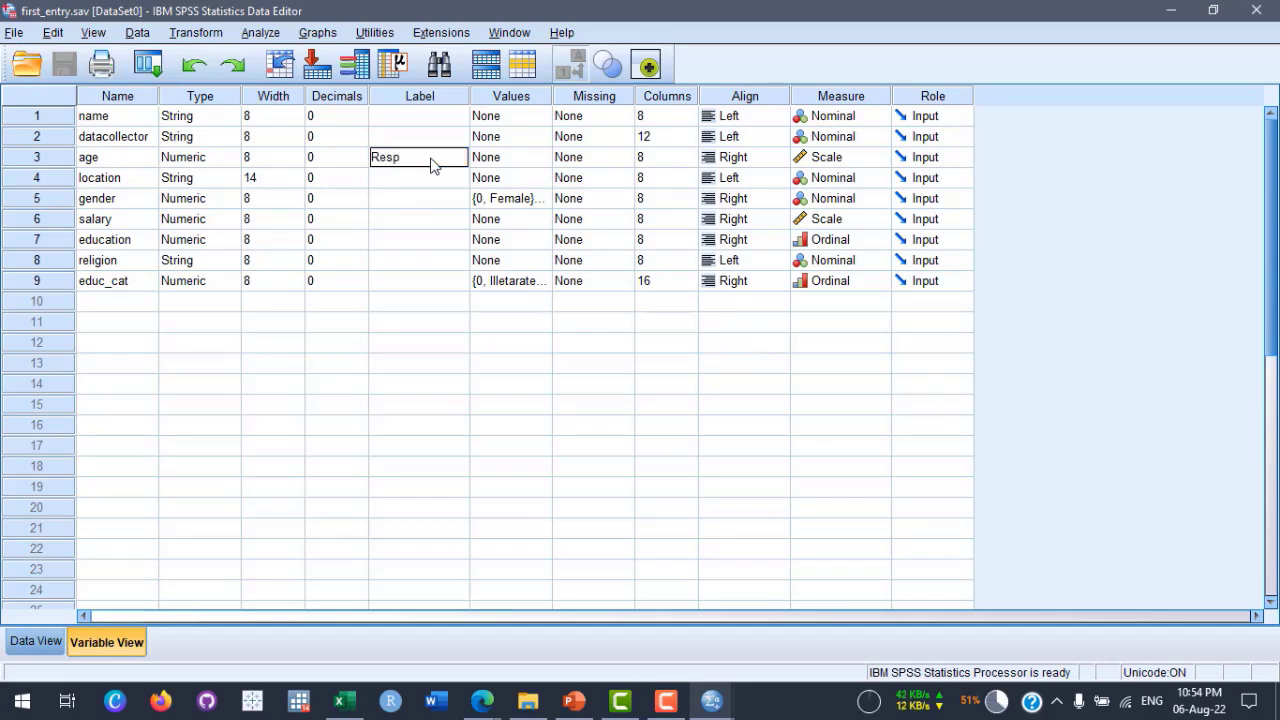
key(BackSpace)
text(dent's Age)
key(Return)
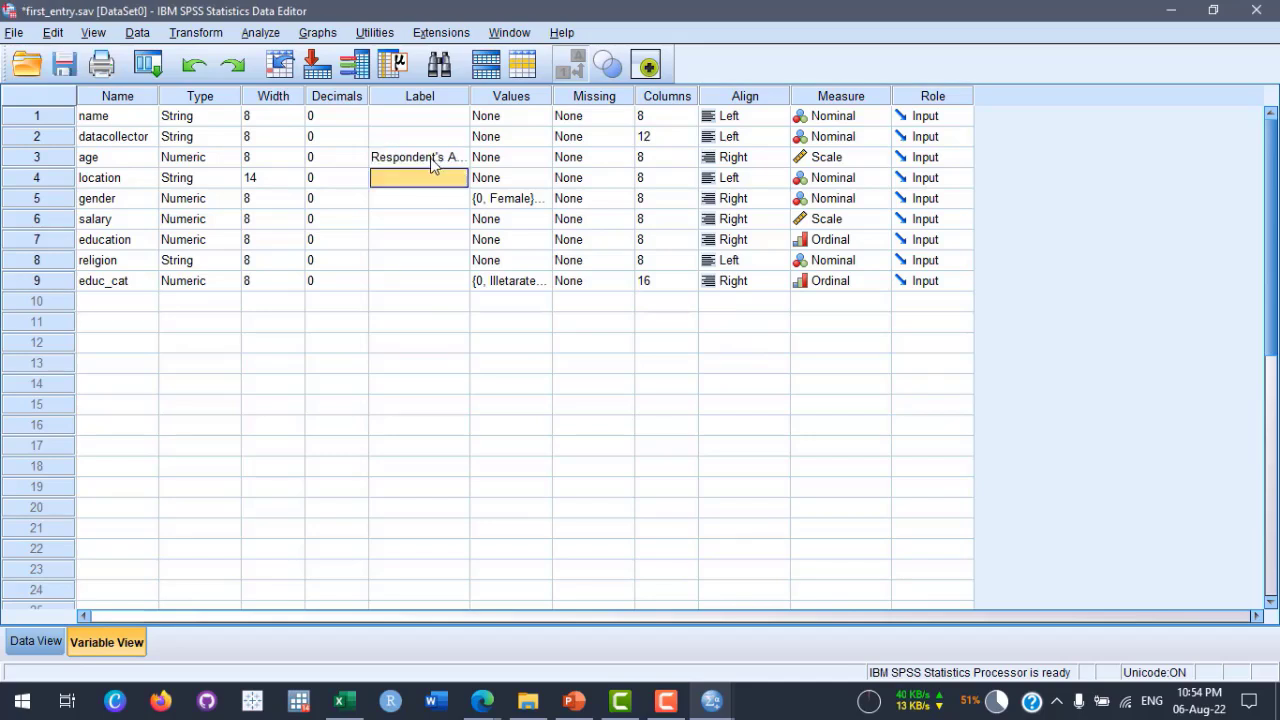
Widen the Label column and label the location variable Respondent's Location.
drag(469, 95, 521, 93)
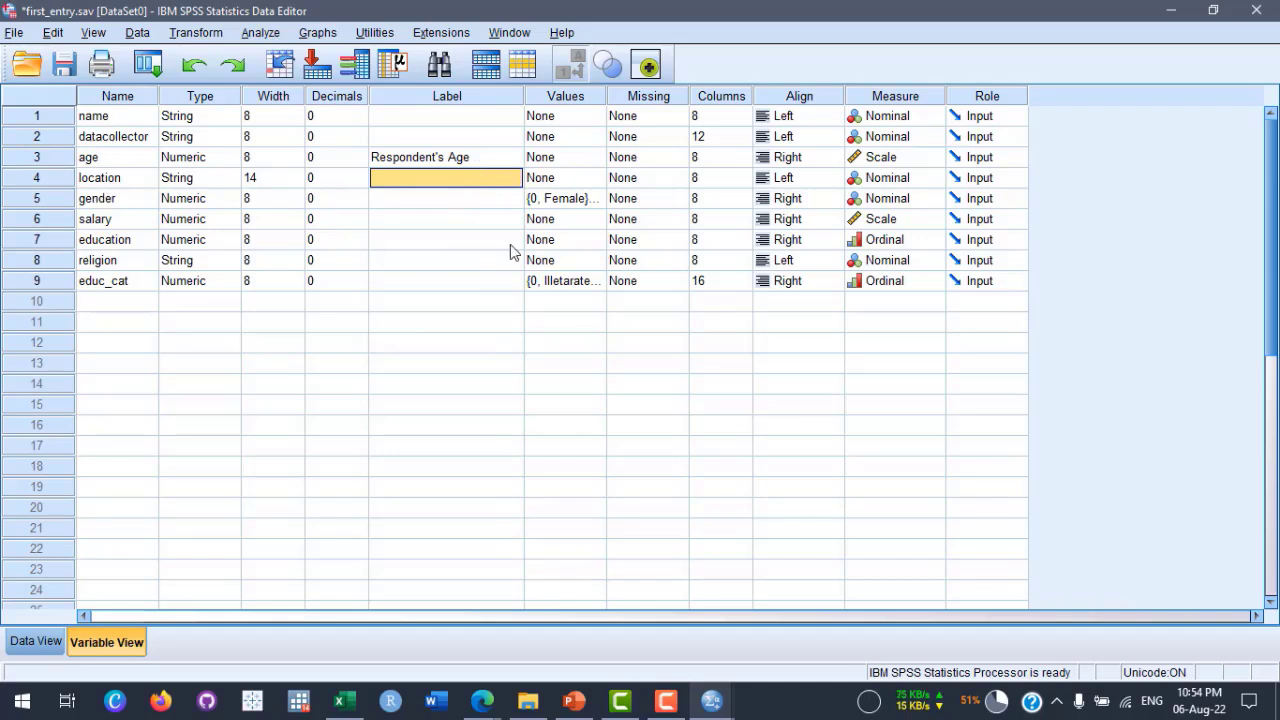
text(Reso)
key(BackSpace)
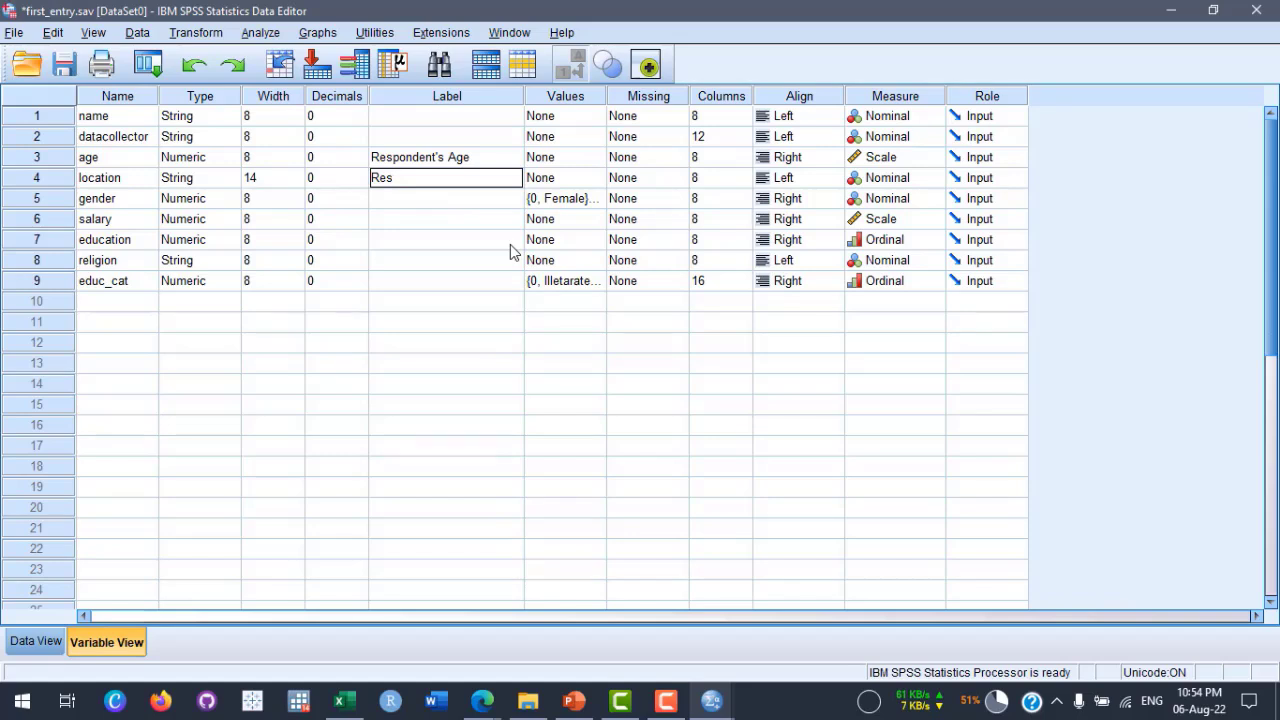
text(pondent's Location)
key(Return)
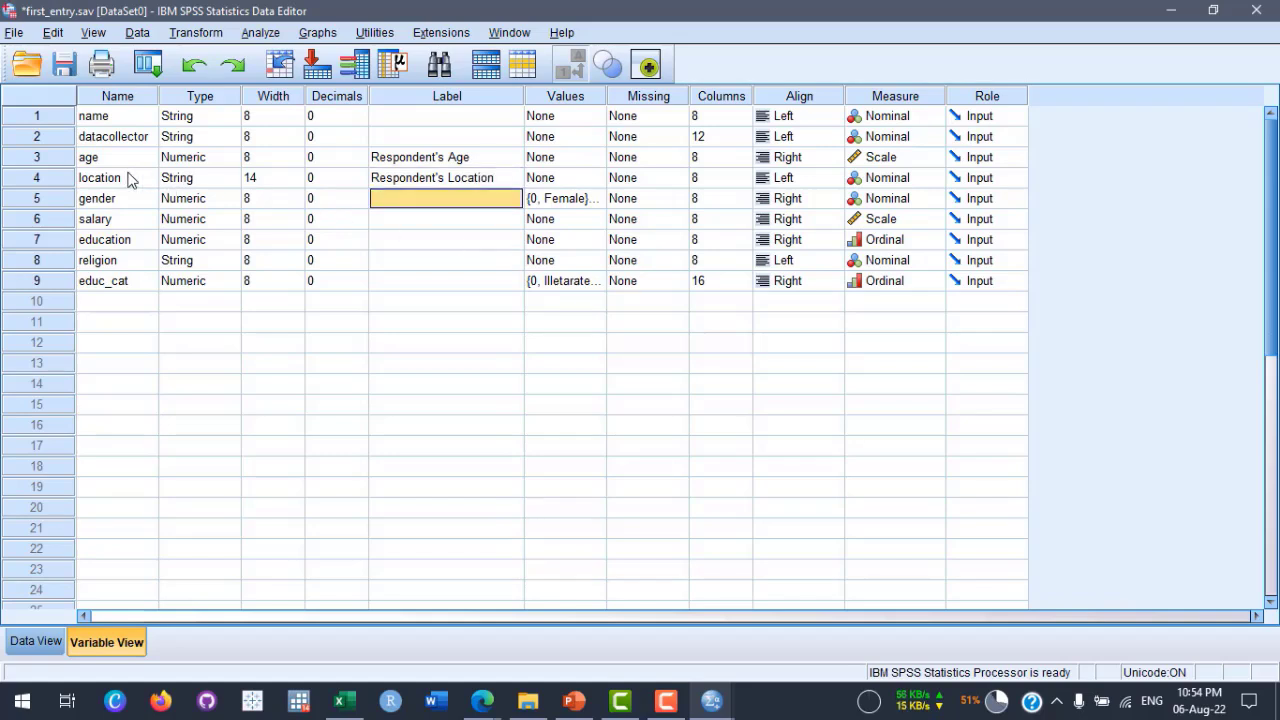
Label the salary variable Monthly Personal Salary.
click(438, 218)
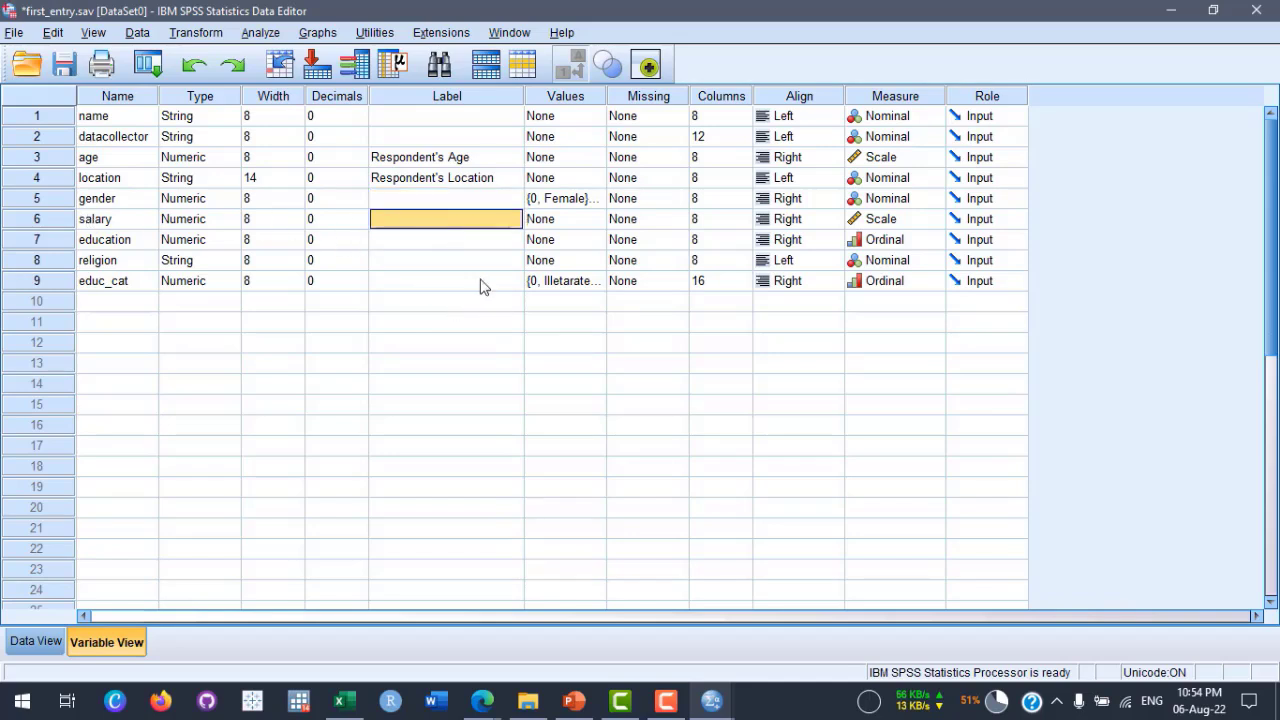
text(Month)
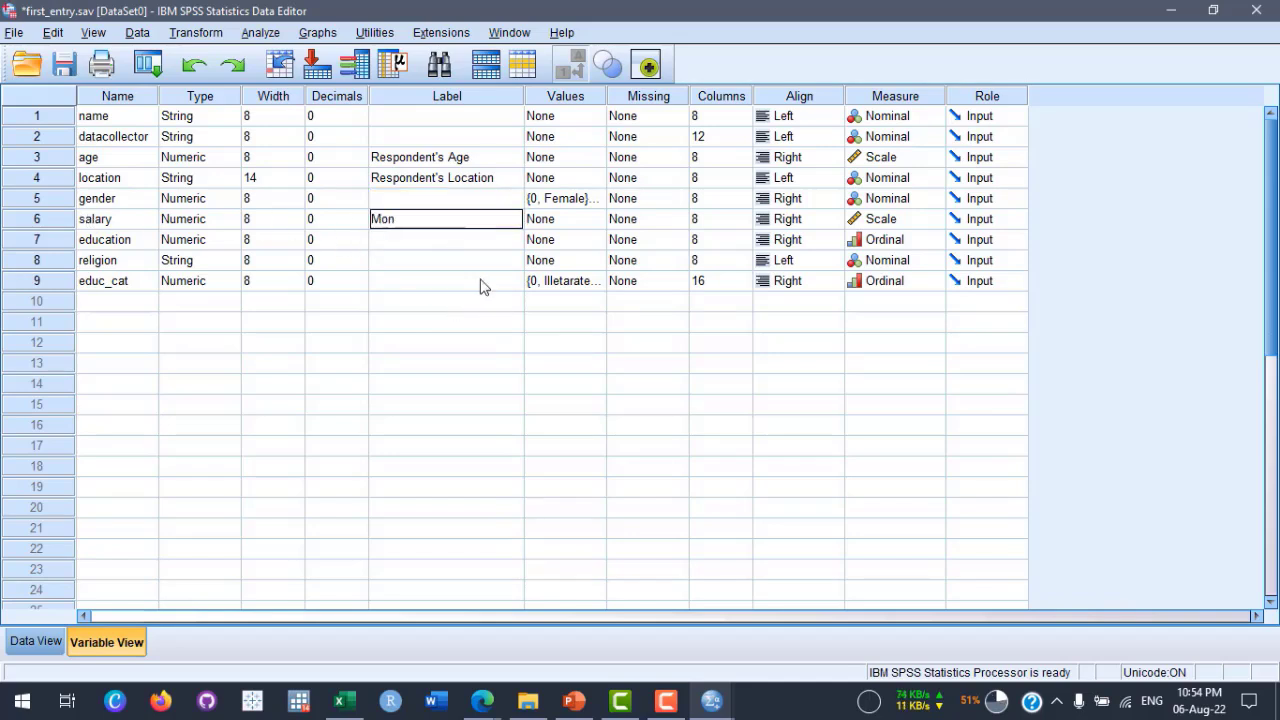
key(BackSpace)
text(hly Personal Salary)
key(Return)
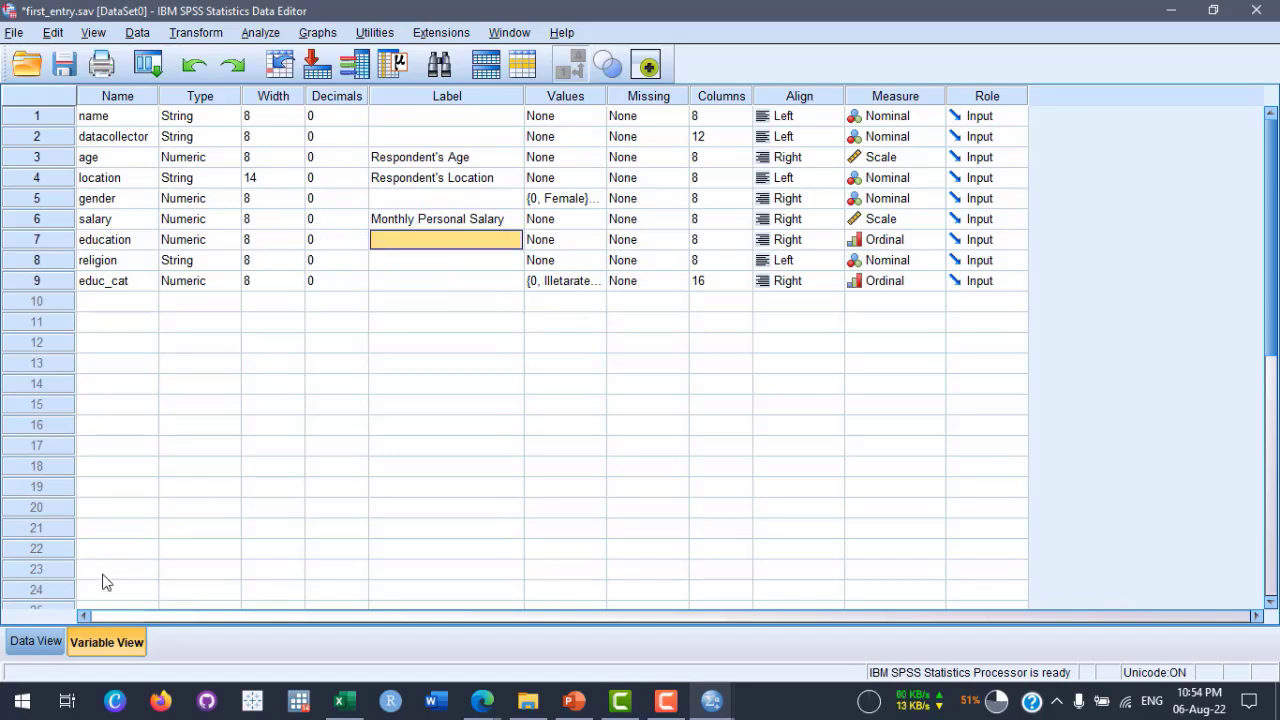
Return to the data and open the Descriptives analysis, select Monthly Personal Salary, and widen the dialog to show more of the labels.
click(36, 642)
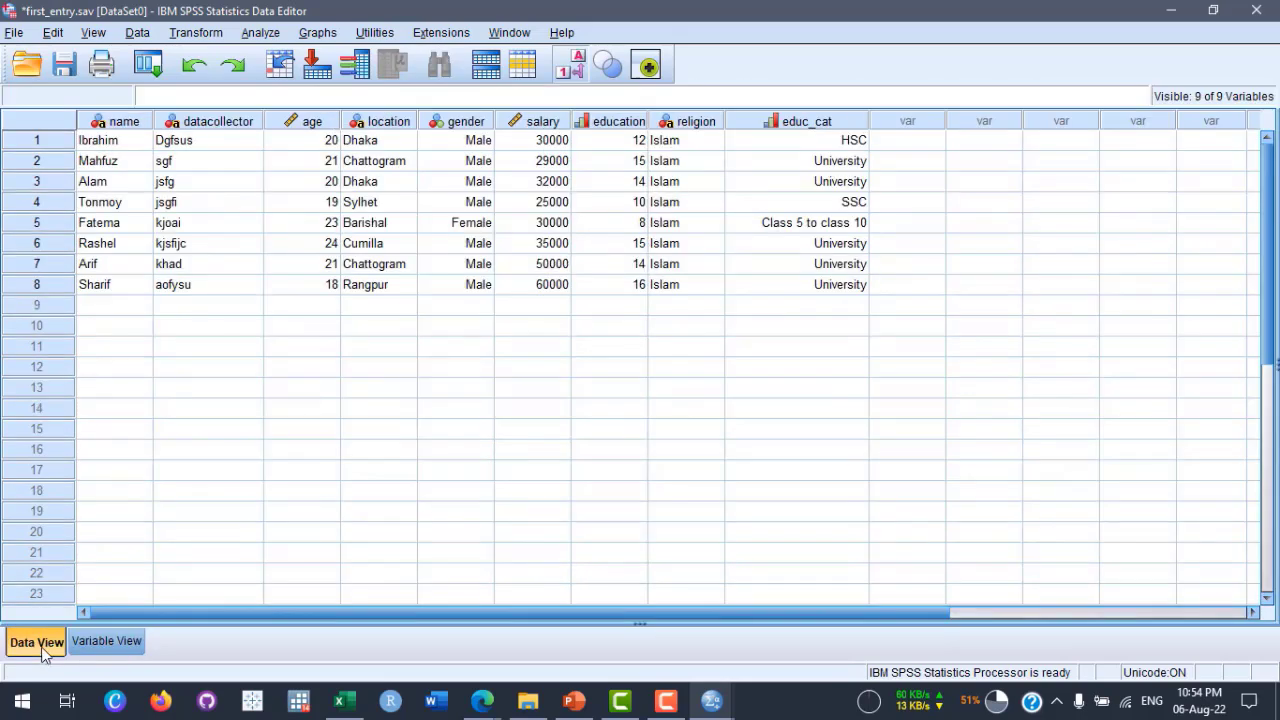
click(260, 33)
mouse_move(300, 82)
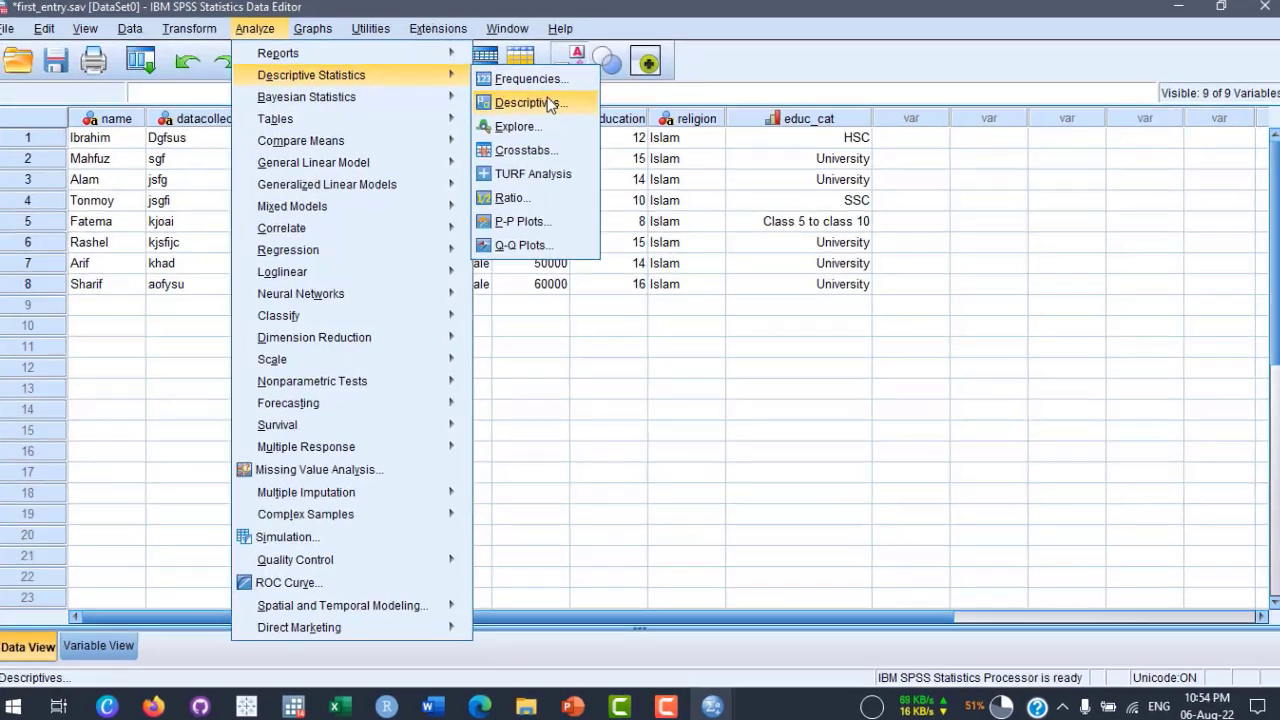
click(540, 105)
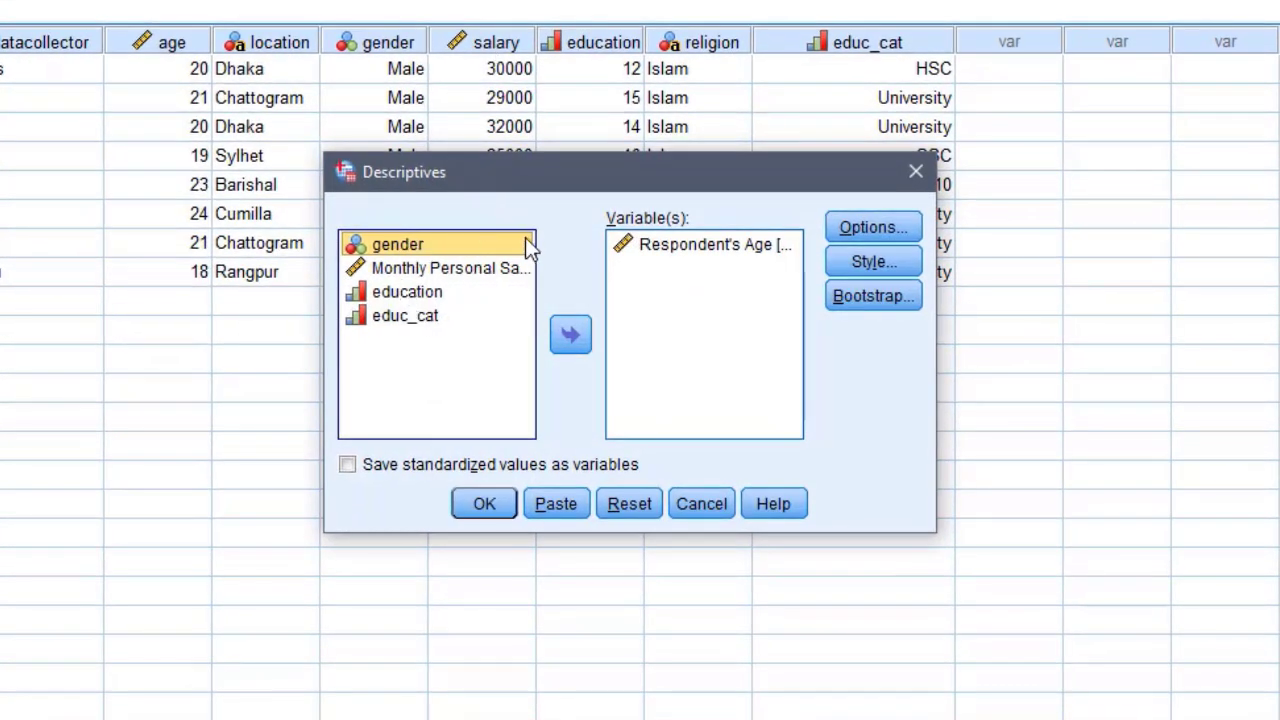
click(453, 272)
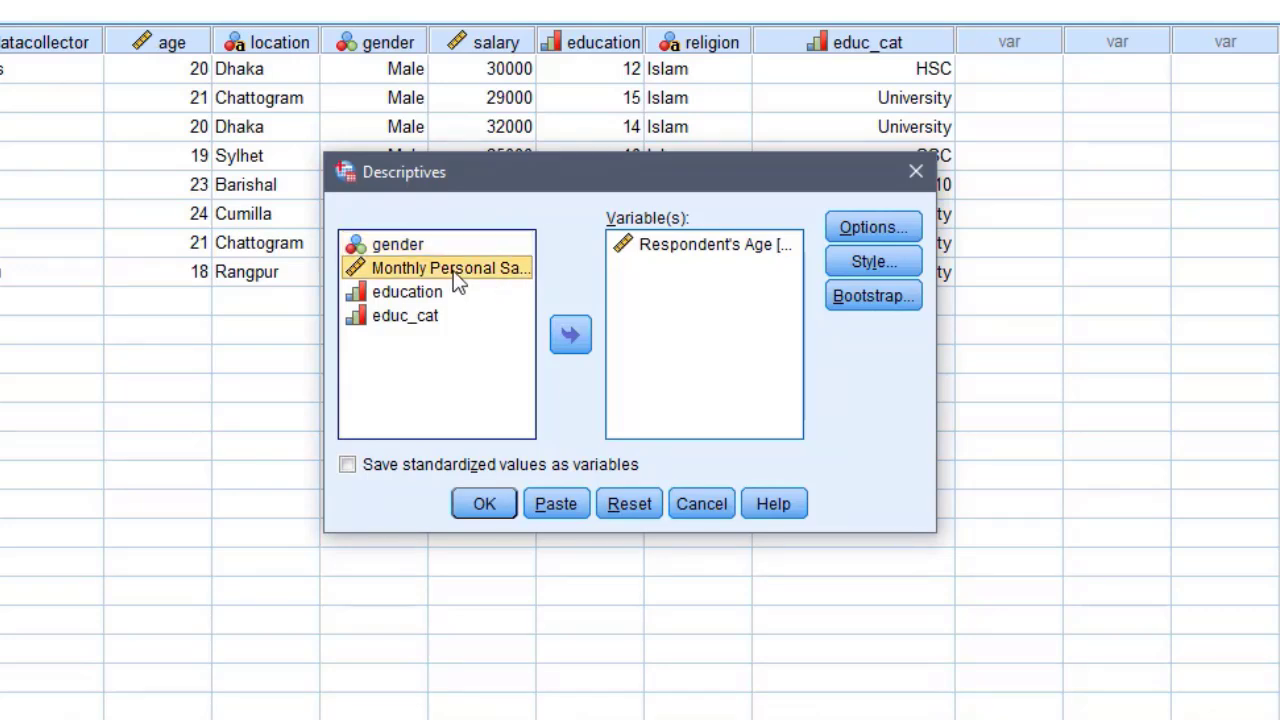
drag(324, 337, 186, 335)
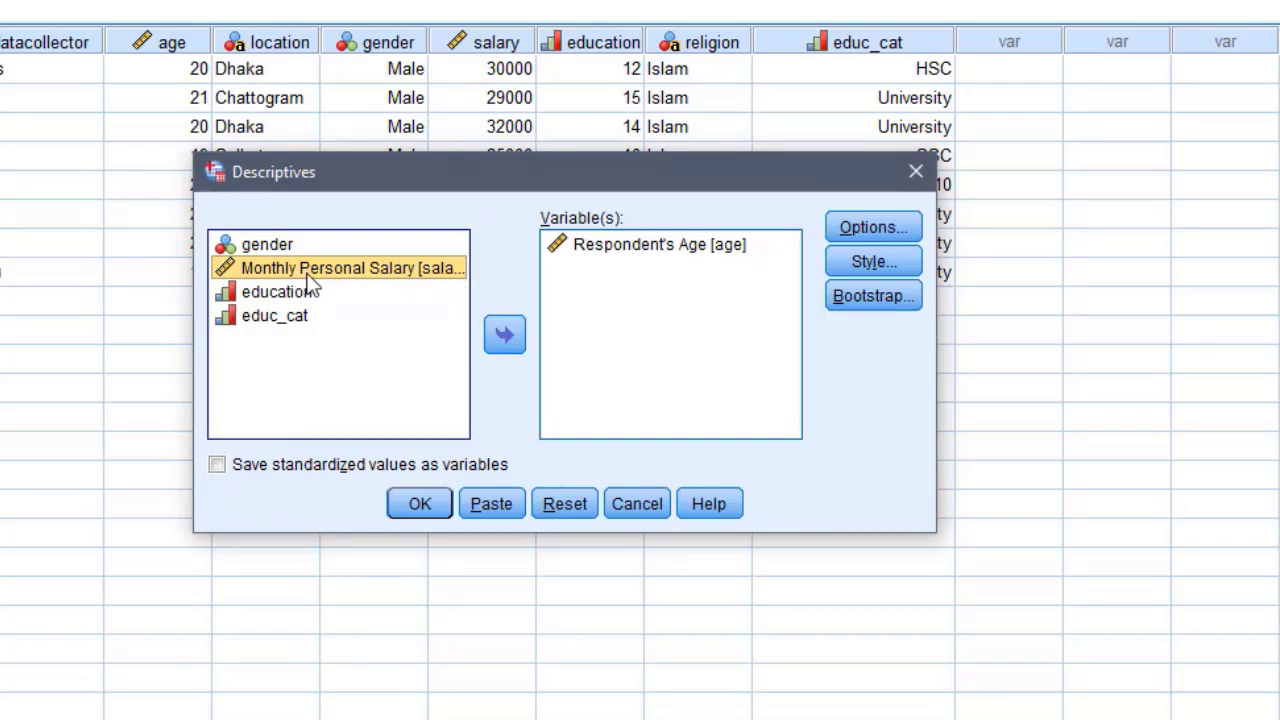
Display the variables by name in the Descriptives lists, and switch back to displaying variable labels.
click(612, 251)
right_click(297, 270)
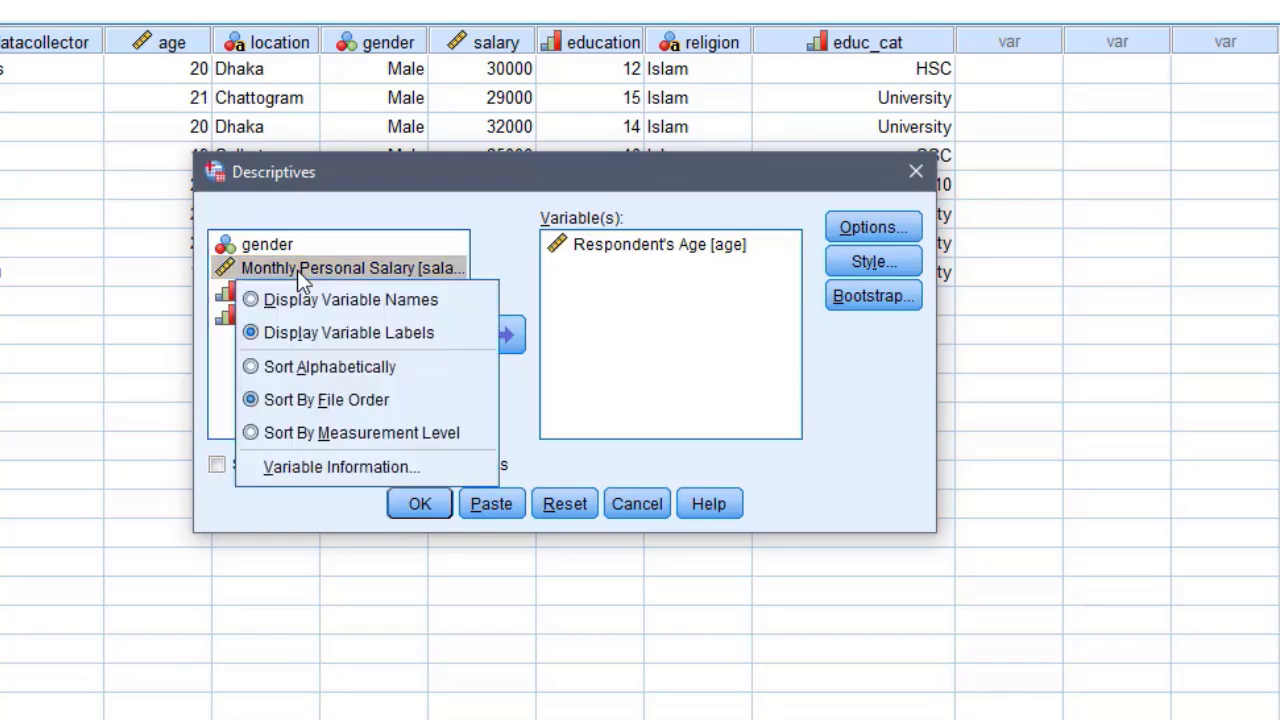
click(420, 299)
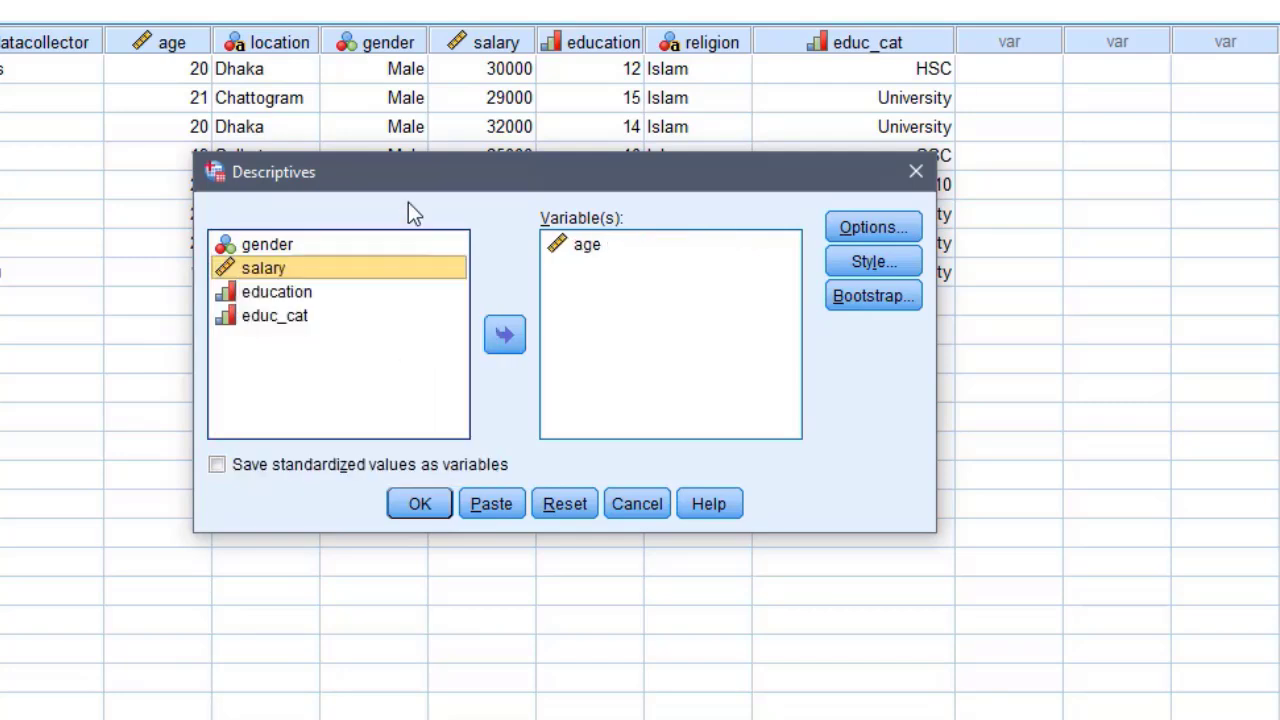
right_click(335, 271)
click(350, 332)
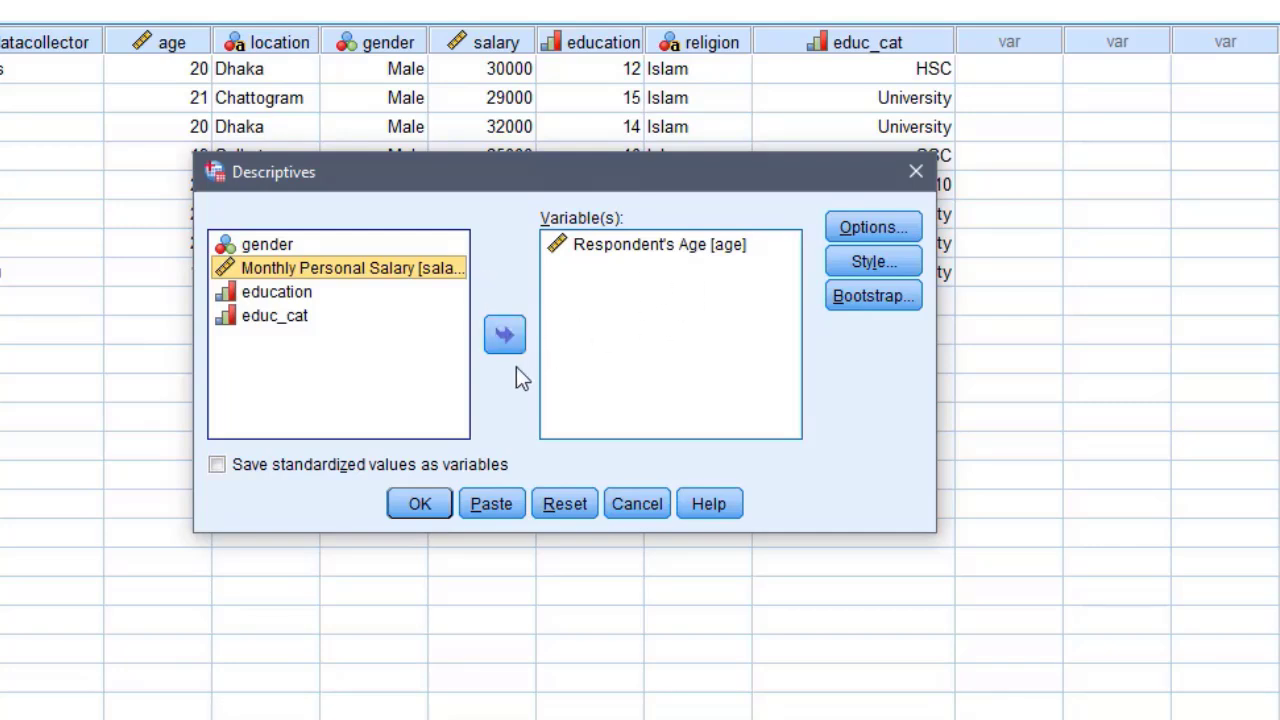
Add Monthly Personal Salary to the analysis variables alongside Respondent's Age and run Descriptives.
click(514, 340)
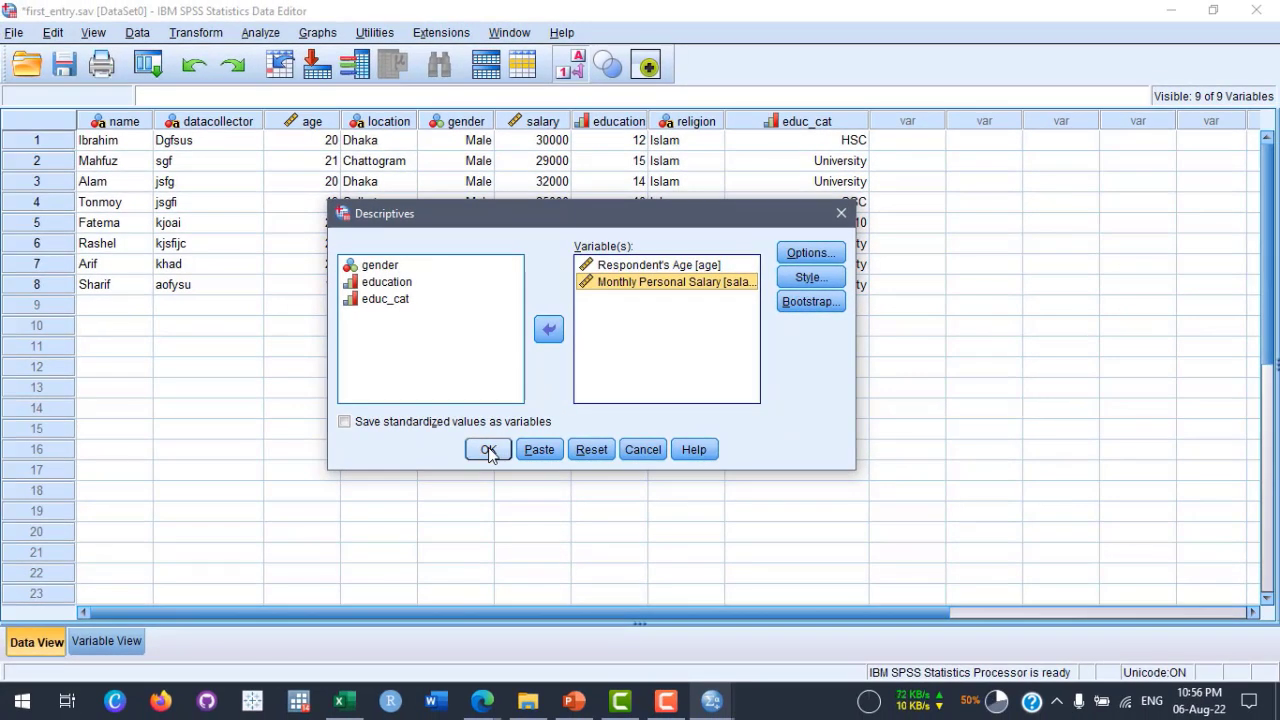
click(489, 450)
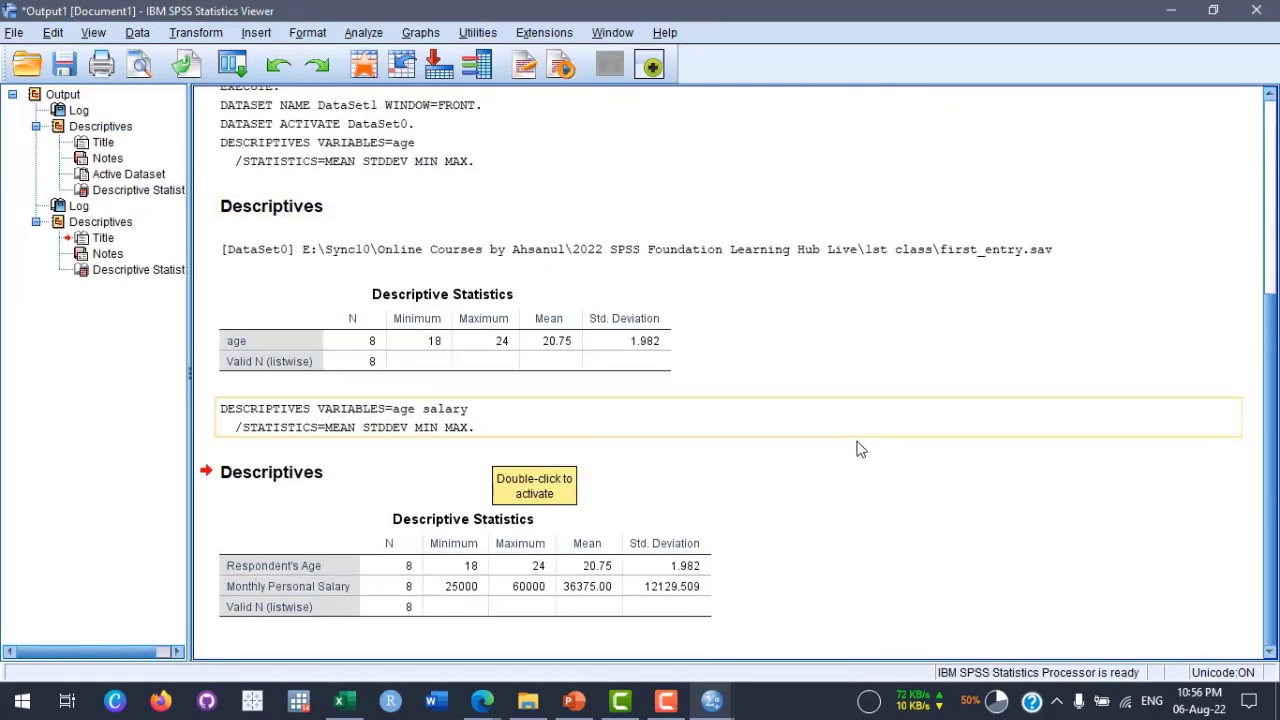